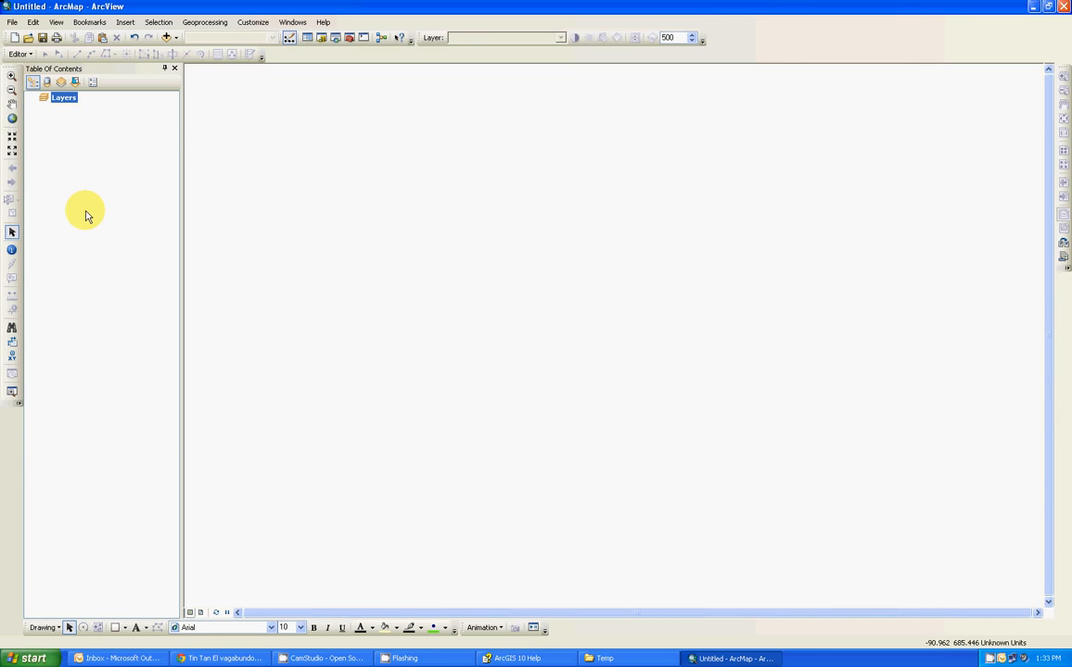
# Rename the Layers data frame as Study Area 1
pyautogui.click(65, 100)
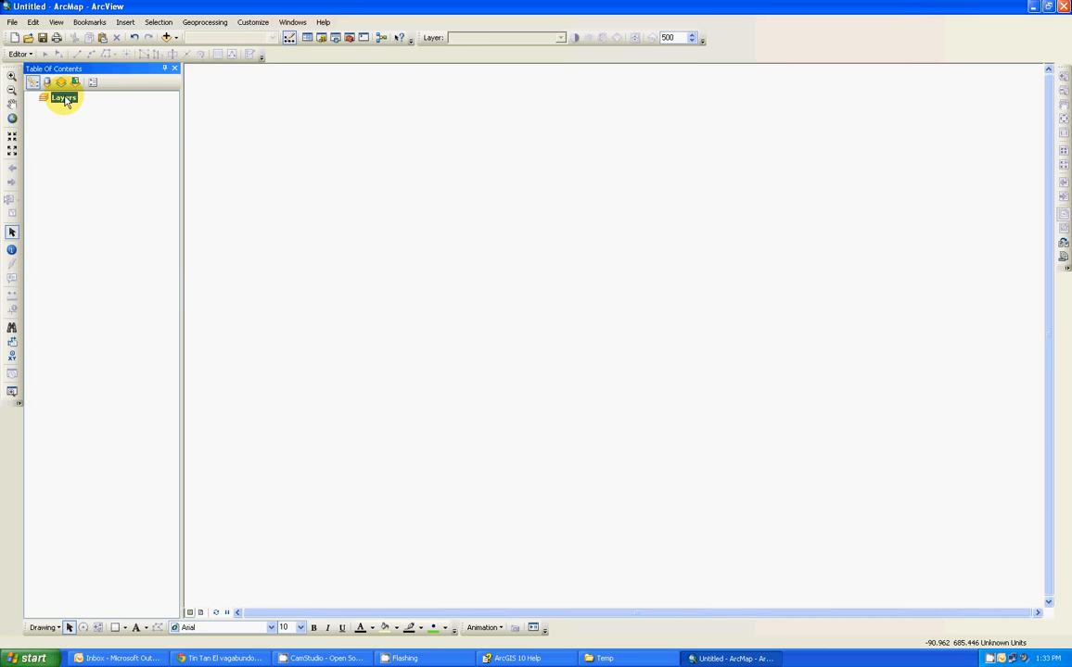
pyautogui.rightClick(65, 101)
pyautogui.click(61, 110)
pyautogui.moveTo(74, 97); pyautogui.dragTo(44, 100)
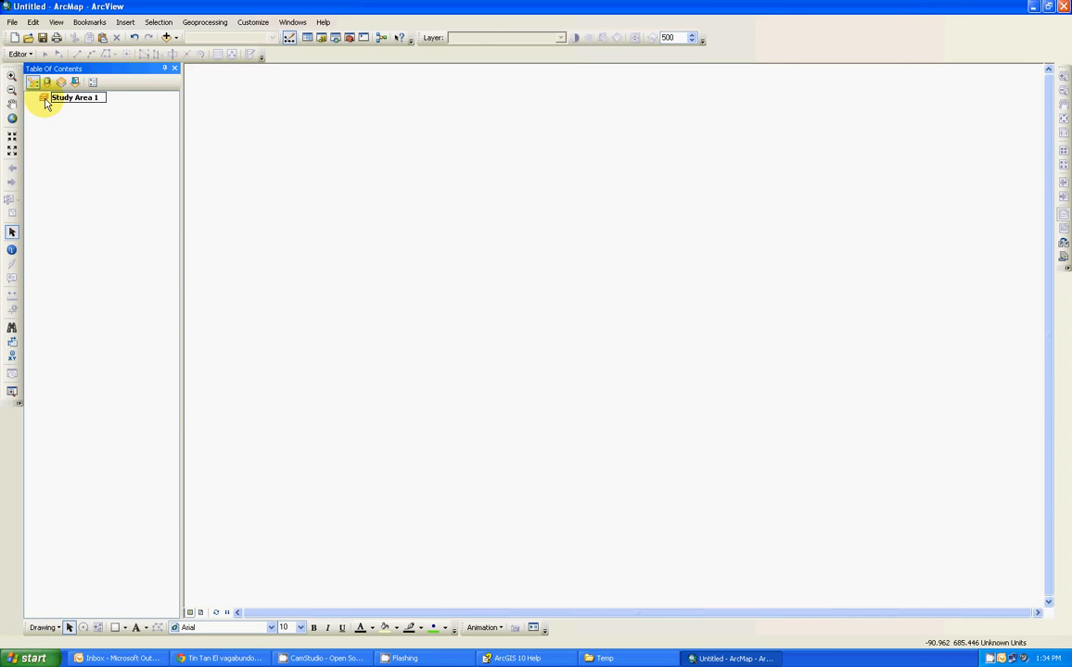
pyautogui.press('Return')
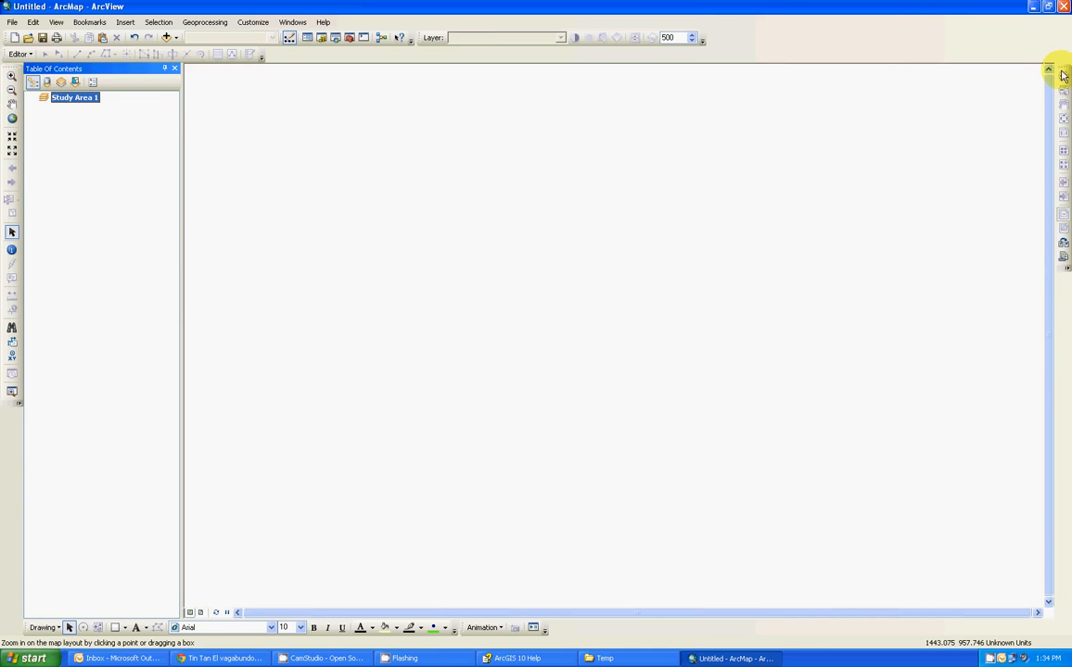
# View the blank page in layout view and return to data view
pyautogui.click(202, 614)
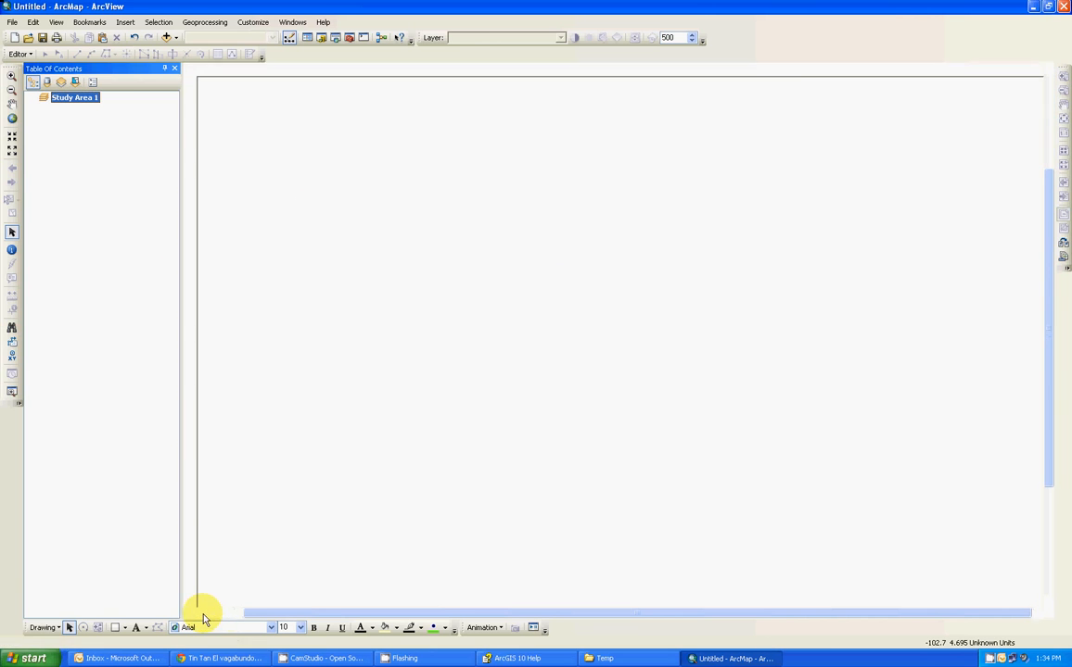
pyautogui.click(190, 614)
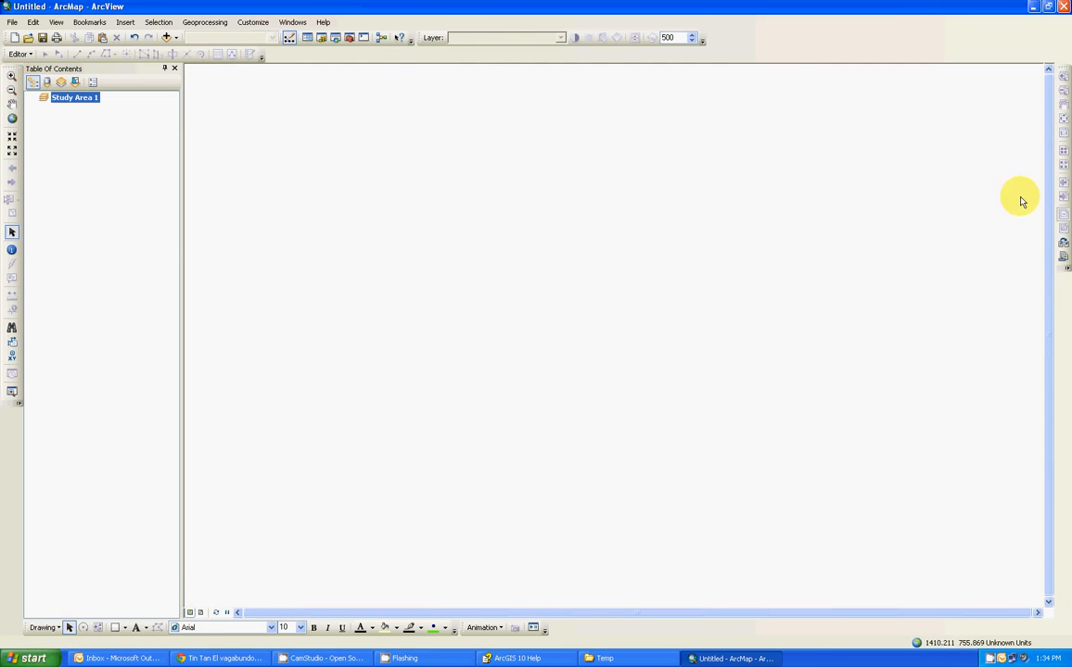
# Open the Catalog window, dock it beside the map area and make it slightly narrower
pyautogui.click(321, 39)
pyautogui.moveTo(687, 109); pyautogui.dragTo(783, 120)
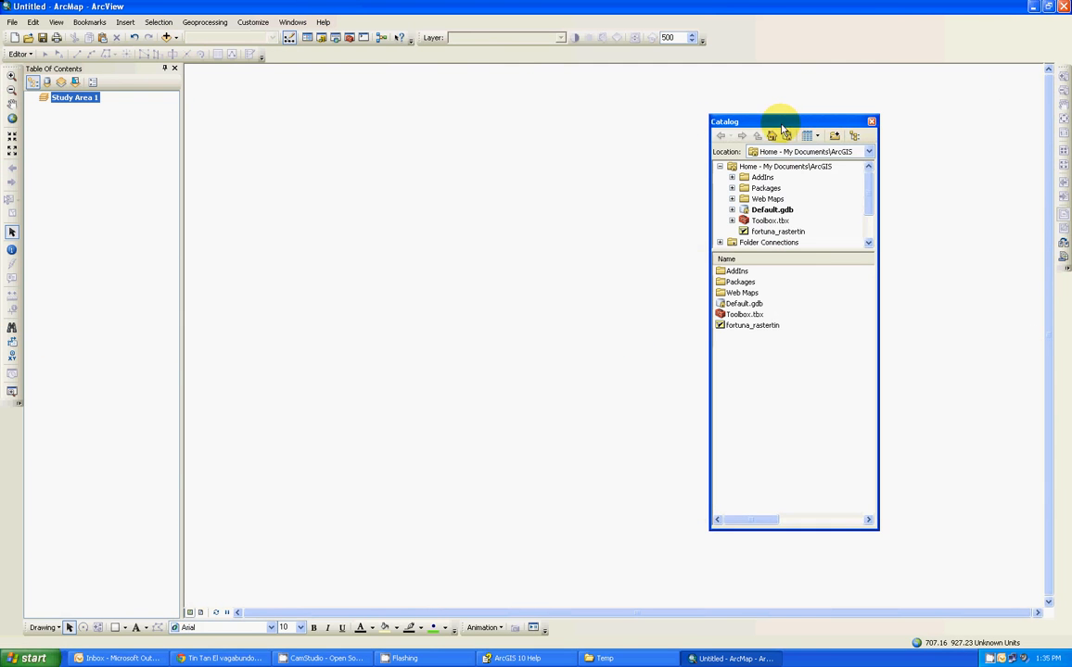
pyautogui.moveTo(770, 124); pyautogui.dragTo(777, 168)
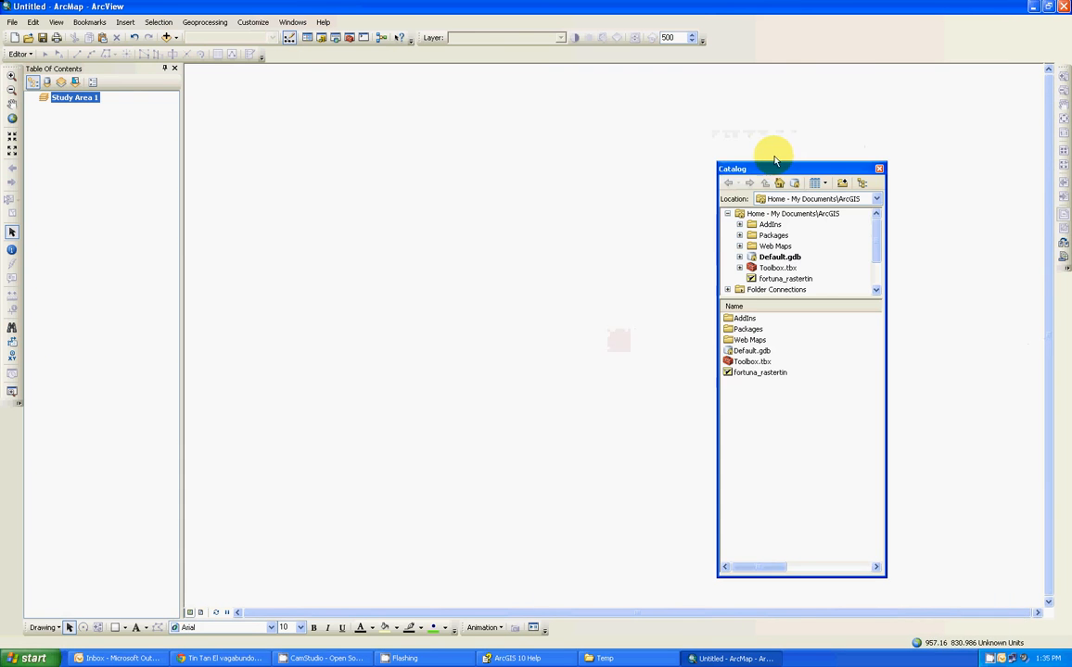
pyautogui.doubleClick(772, 171)
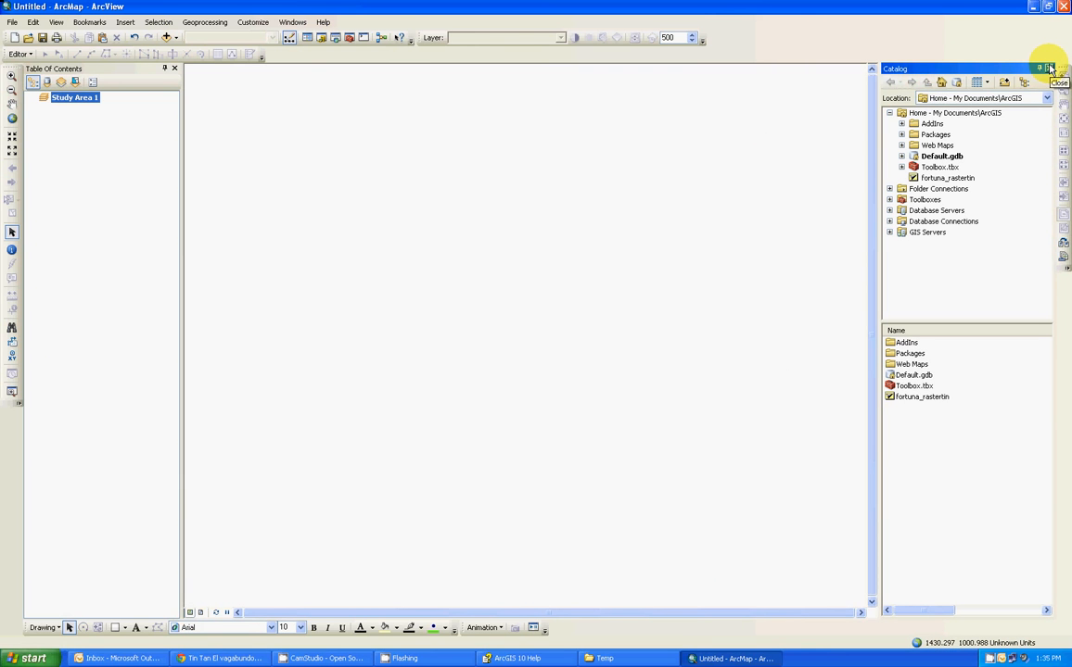
pyautogui.moveTo(997, 69); pyautogui.dragTo(731, 141)
pyautogui.doubleClick(702, 121)
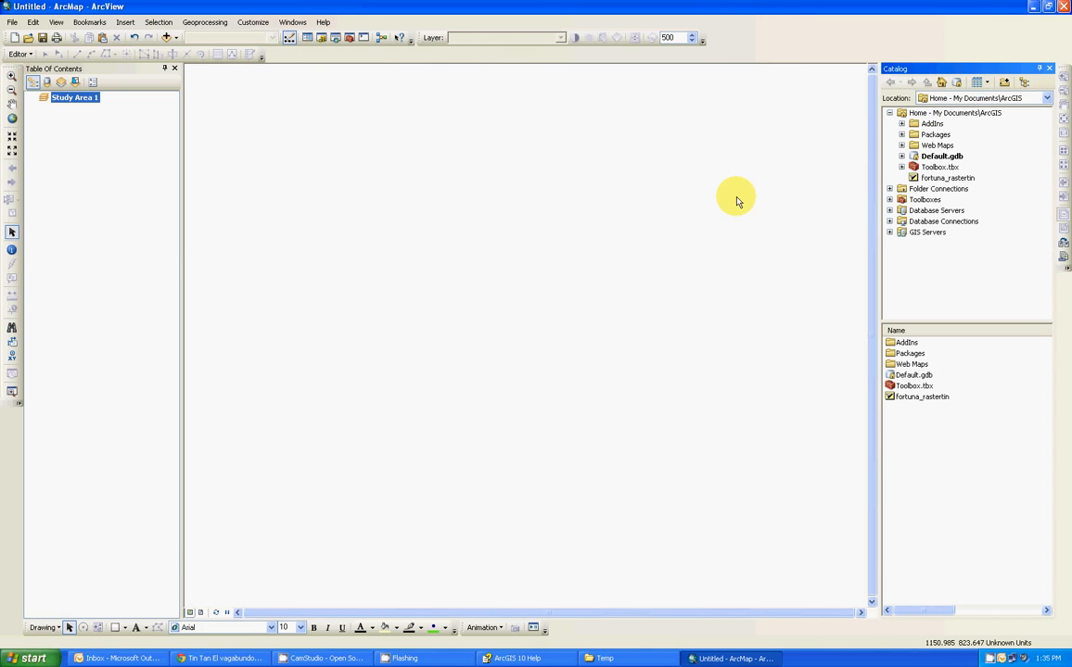
pyautogui.moveTo(880, 267); pyautogui.dragTo(887, 265)
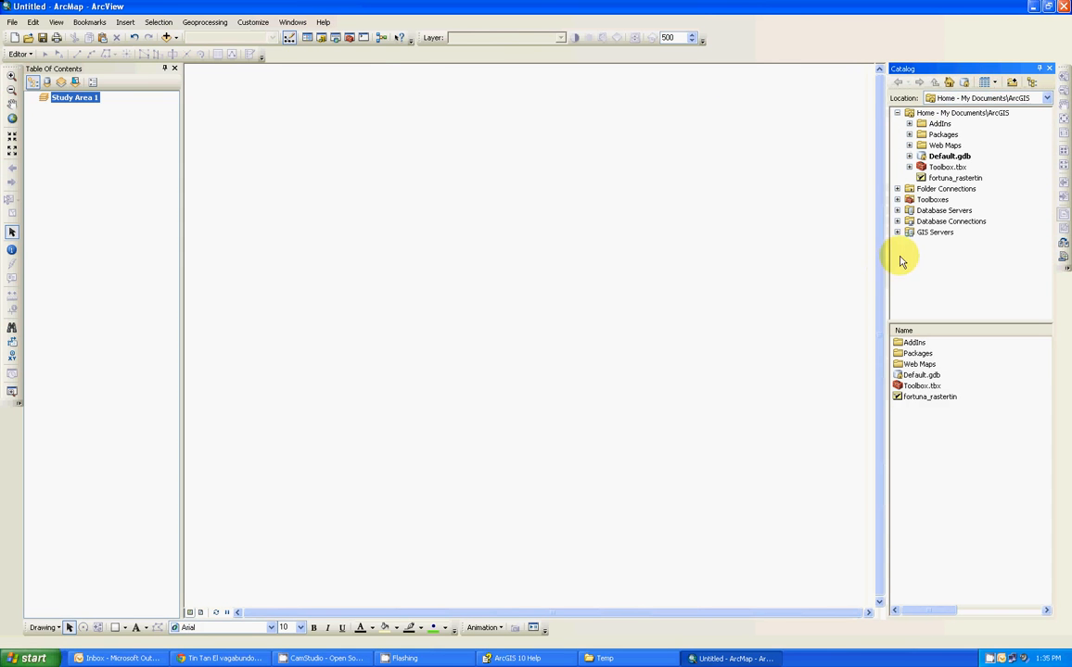
# Browse the Catalog through the Desktop folder connection and ARCMAP SHAPEFILES to the SHAPEFILES folder
pyautogui.doubleClick(917, 112)
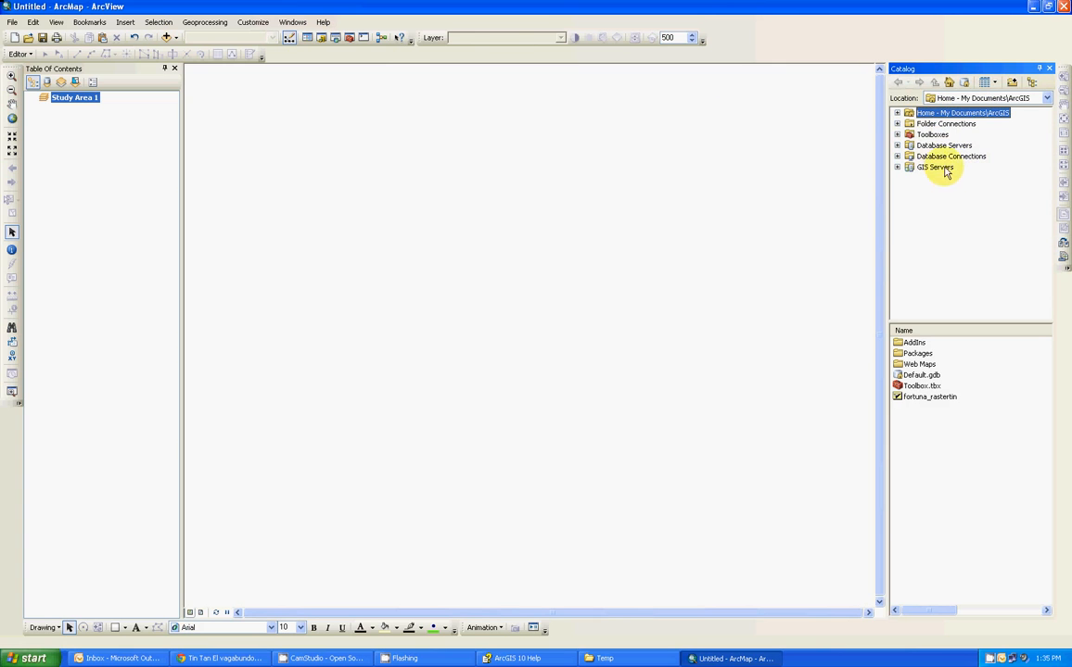
pyautogui.click(897, 125)
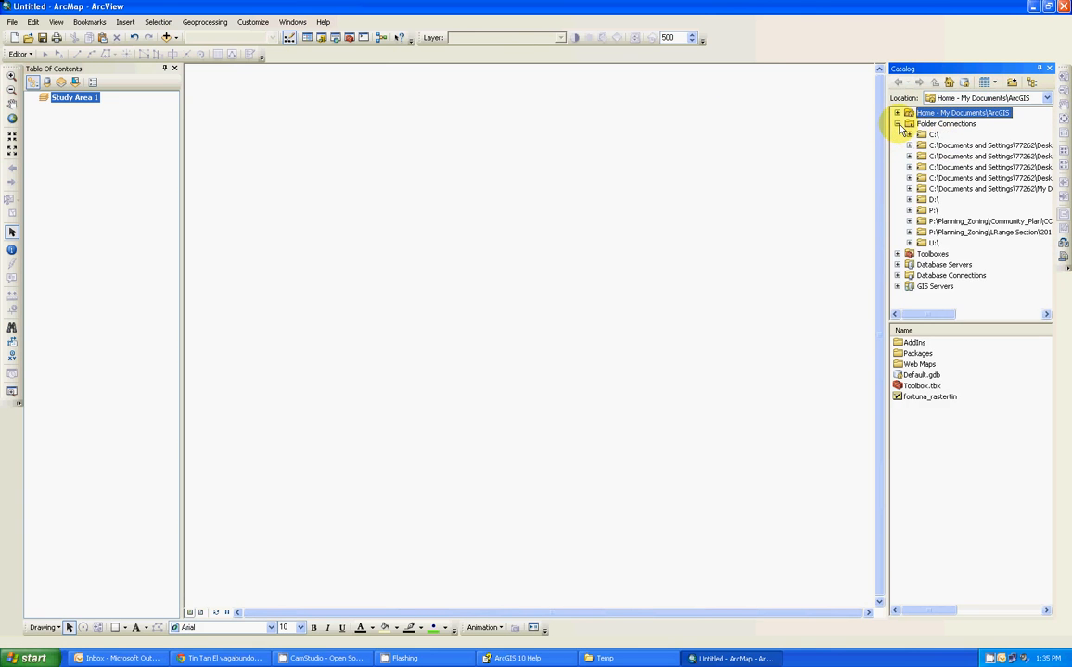
pyautogui.click(967, 148)
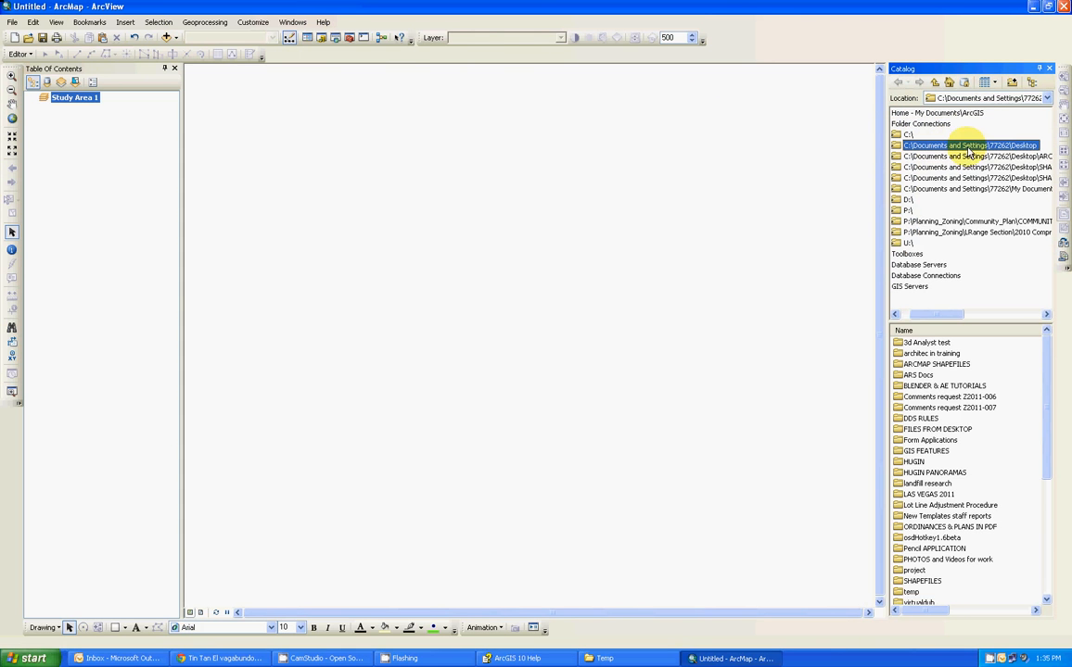
pyautogui.doubleClick(918, 364)
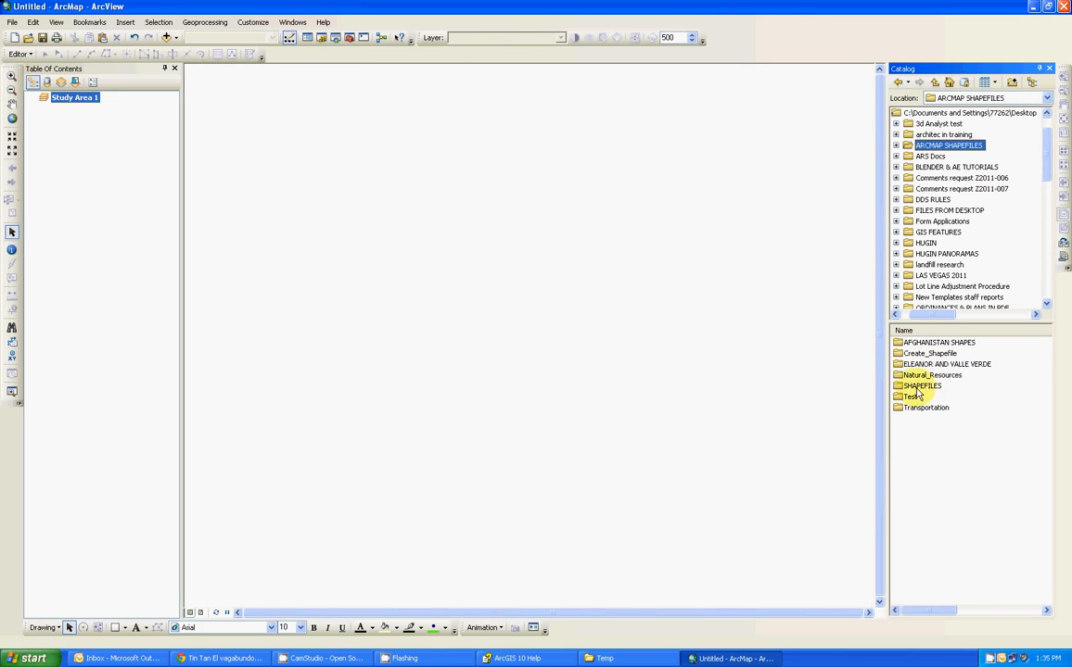
pyautogui.doubleClick(915, 386)
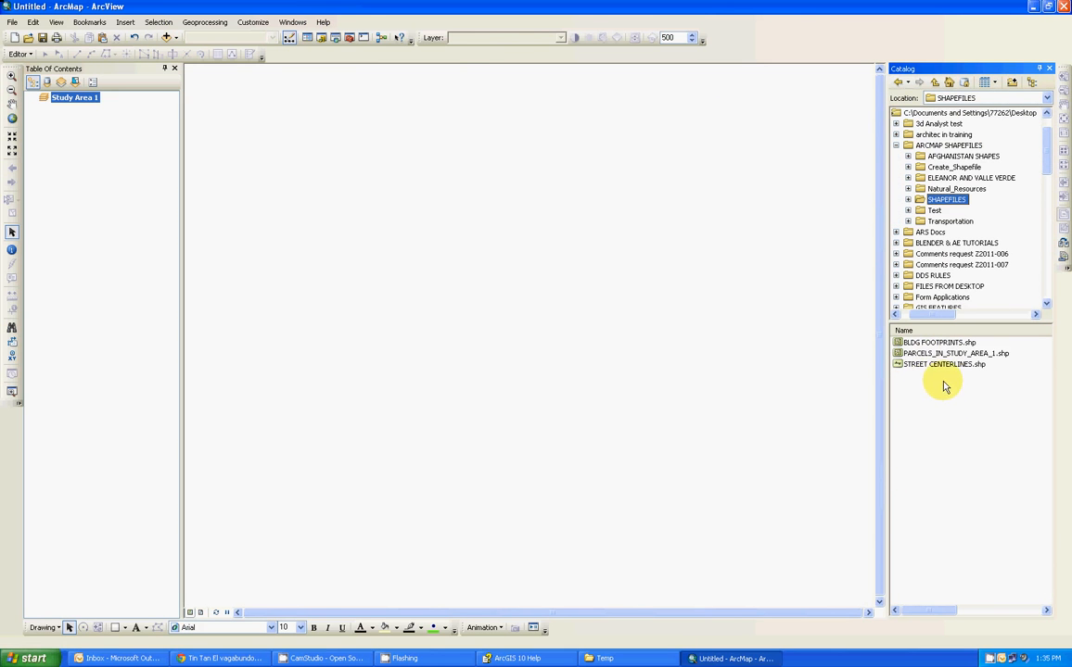
# Add the building footprints, parcels and street centerlines shapefiles to the map and move BLDG FOOTPRINTS above PARCELS_IN_STUDY_AREA_1
pyautogui.moveTo(932, 391)
pyautogui.mouseDown()
pyautogui.moveTo(917, 346)
pyautogui.moveTo(566, 220)
pyautogui.mouseUp()
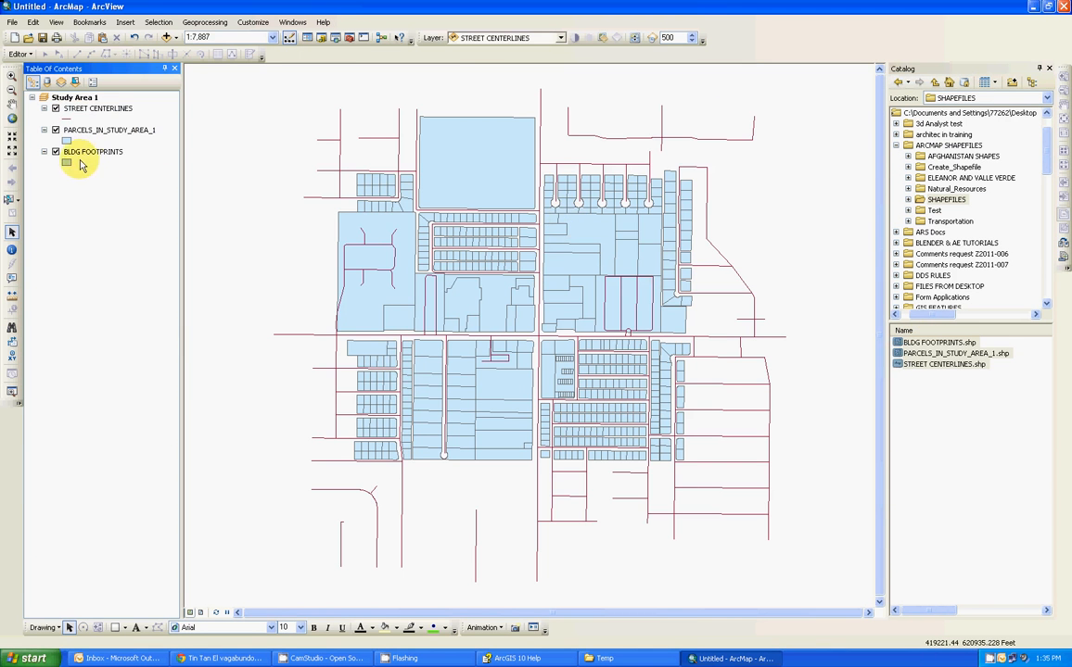
pyautogui.moveTo(88, 158)
pyautogui.mouseDown()
pyautogui.moveTo(91, 130)
pyautogui.moveTo(74, 119)
pyautogui.mouseUp()
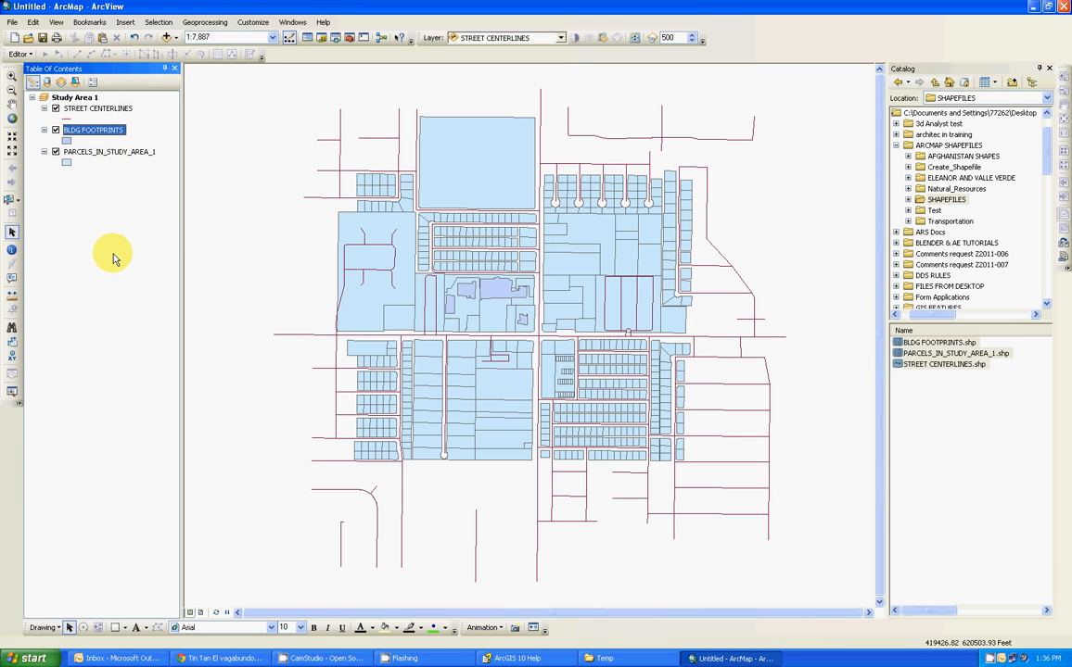
# Add the Bing Maps Aerial basemap to the map
pyautogui.click(176, 39)
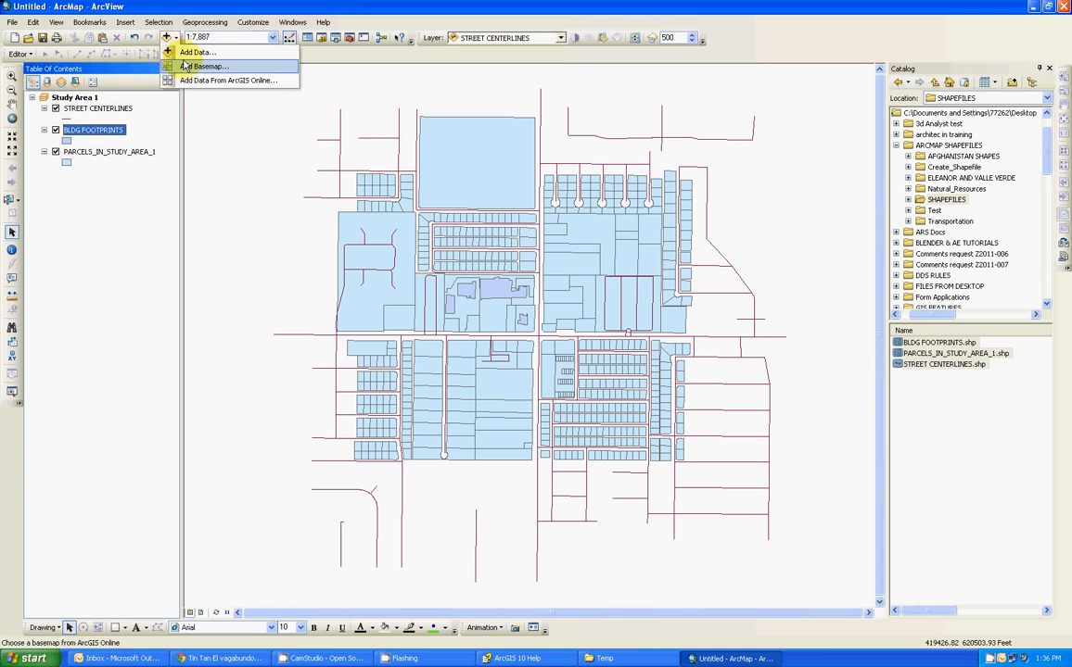
pyautogui.click(191, 67)
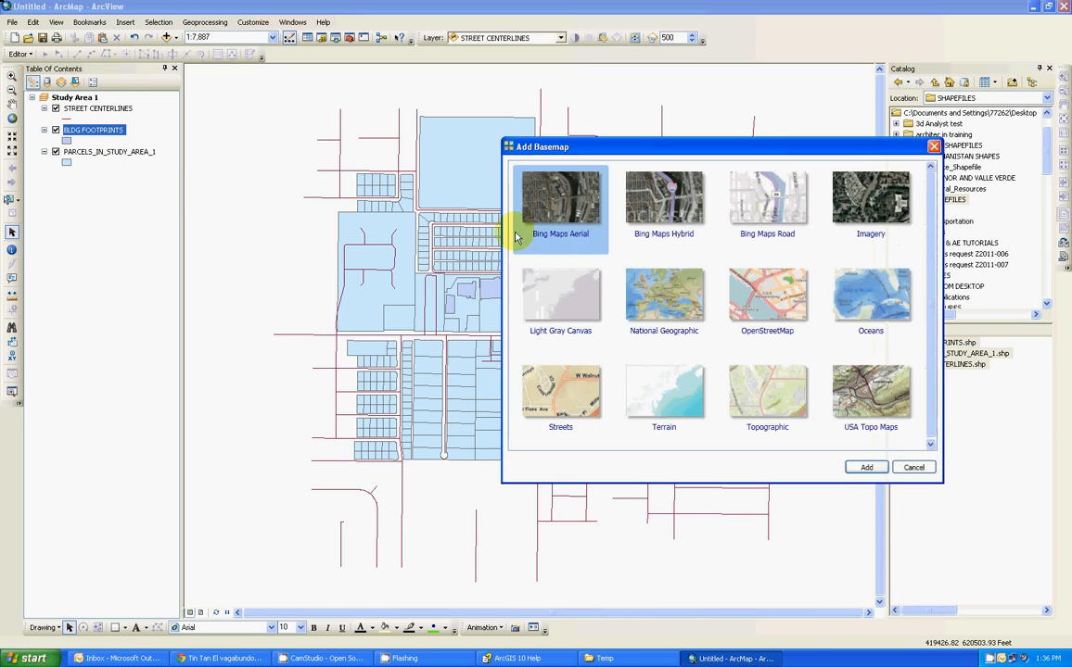
pyautogui.moveTo(579, 145); pyautogui.dragTo(450, 154)
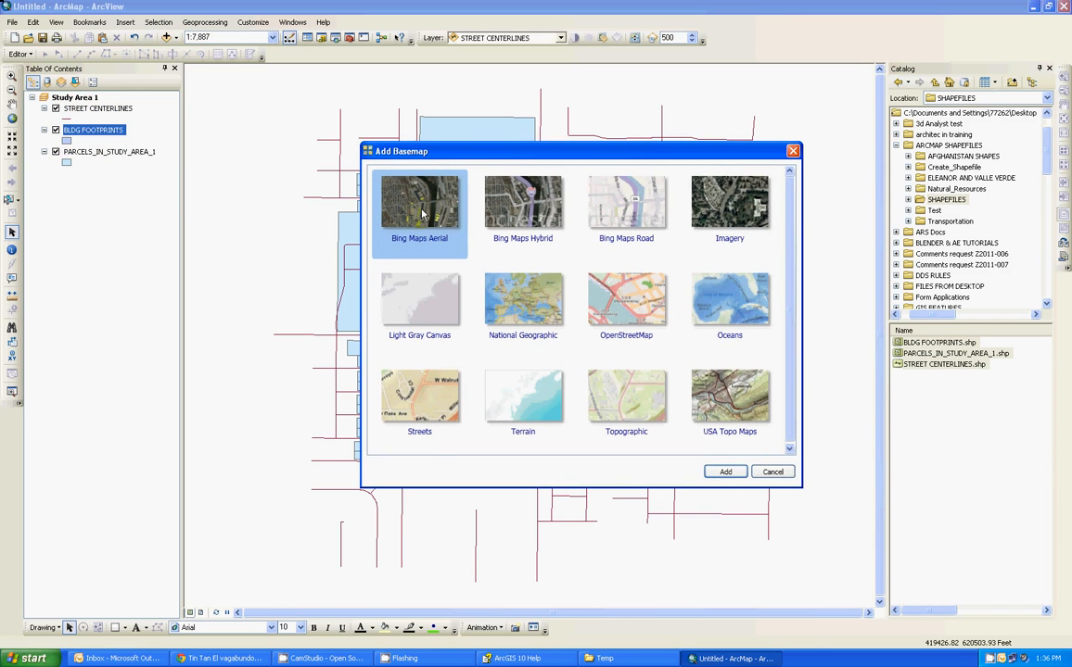
pyautogui.click(725, 472)
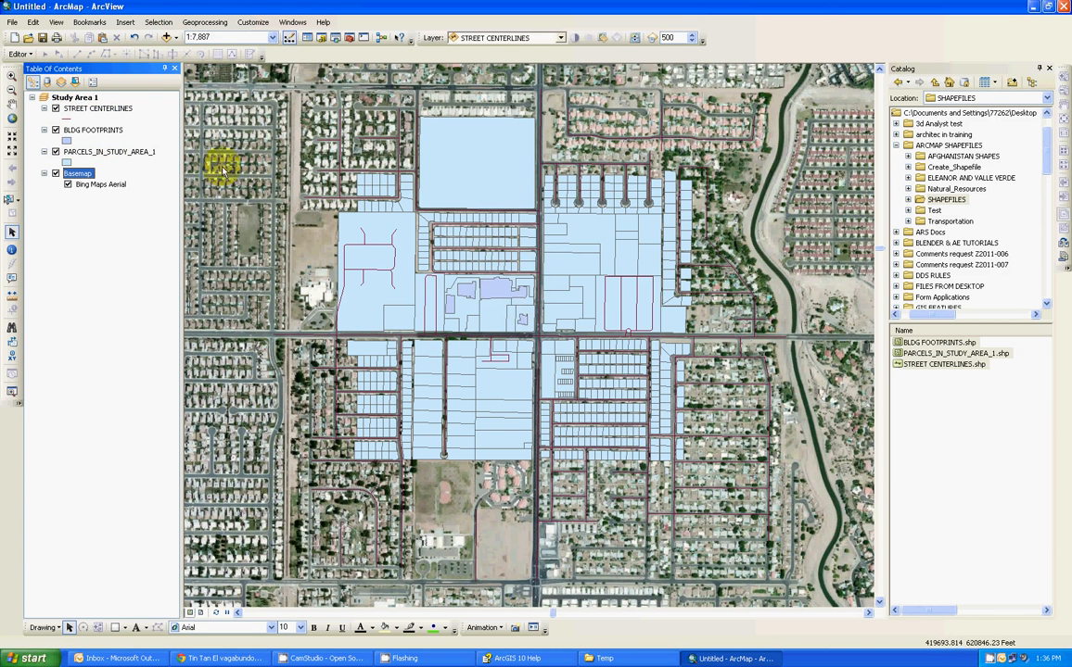
# Give the PARCELS_IN_STUDY_AREA_1 layer's symbol a black outline with a width of 1
pyautogui.click(11, 75)
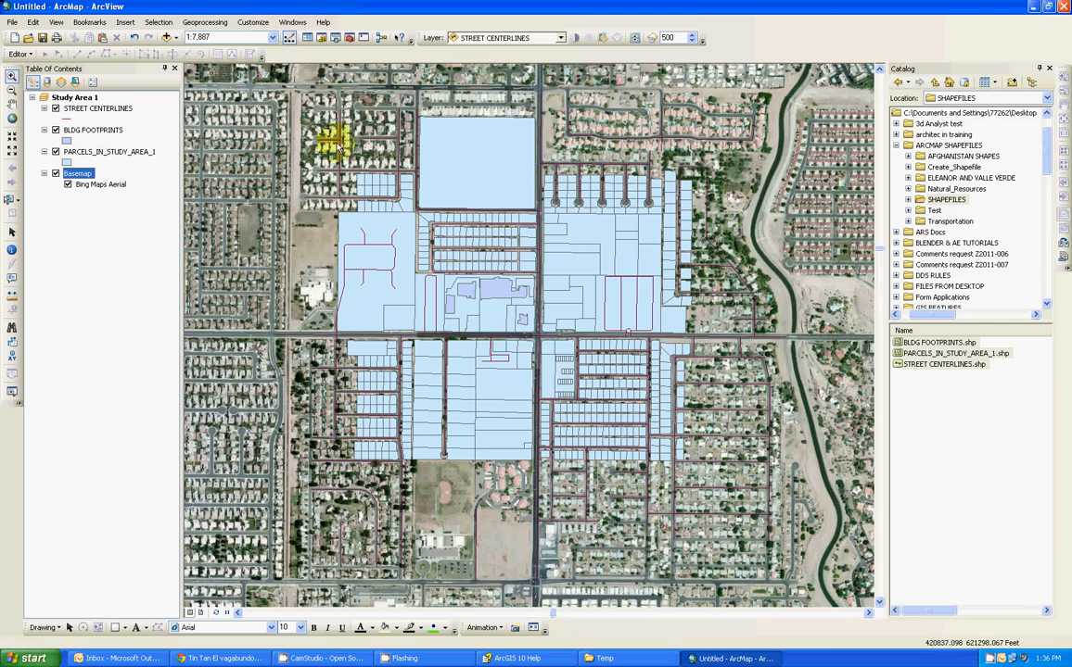
pyautogui.scroll(1, 687, 492)
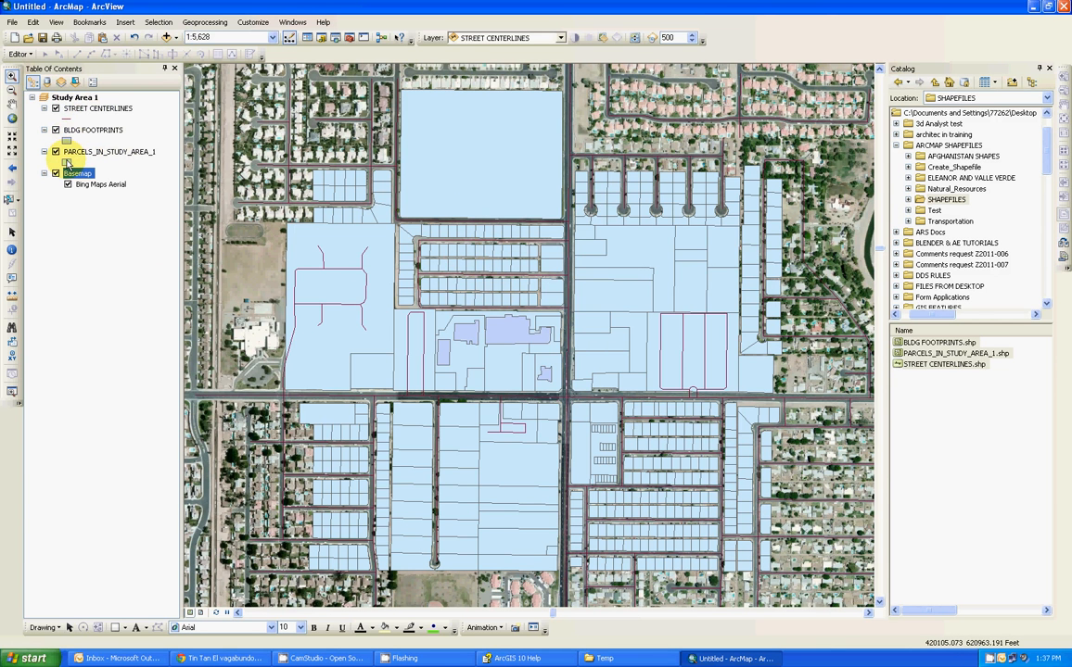
pyautogui.click(67, 164)
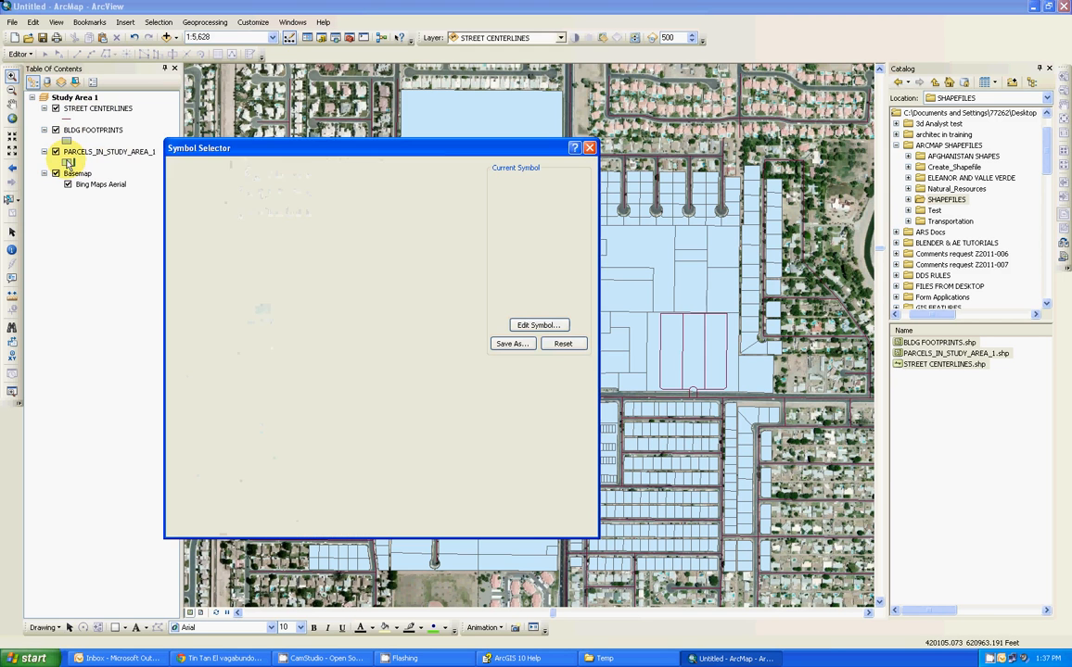
pyautogui.click(537, 323)
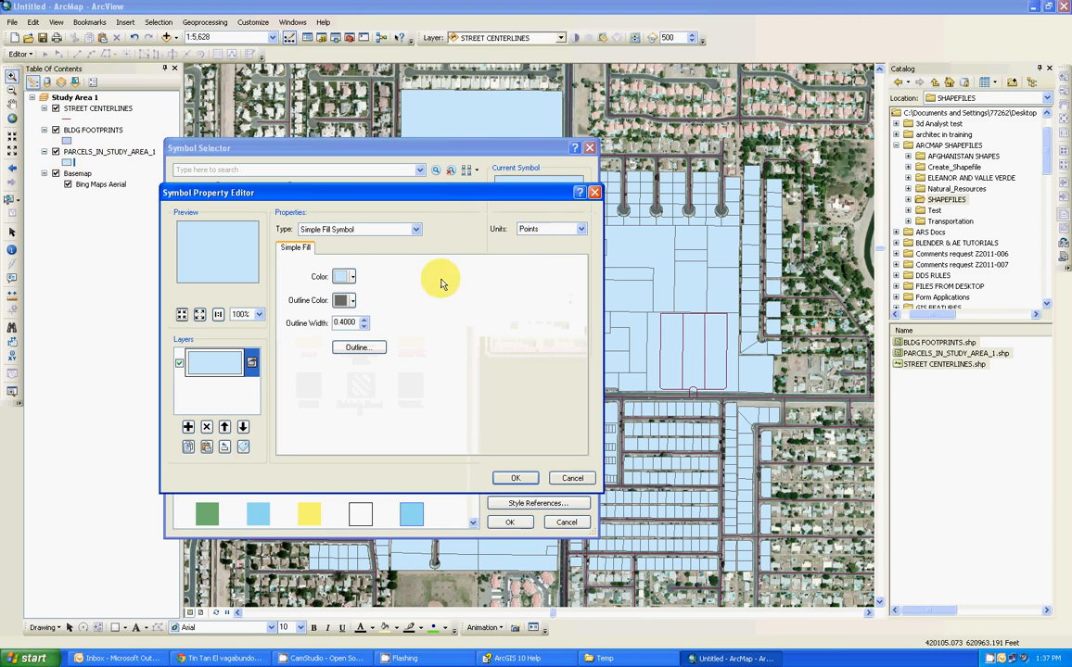
pyautogui.click(345, 300)
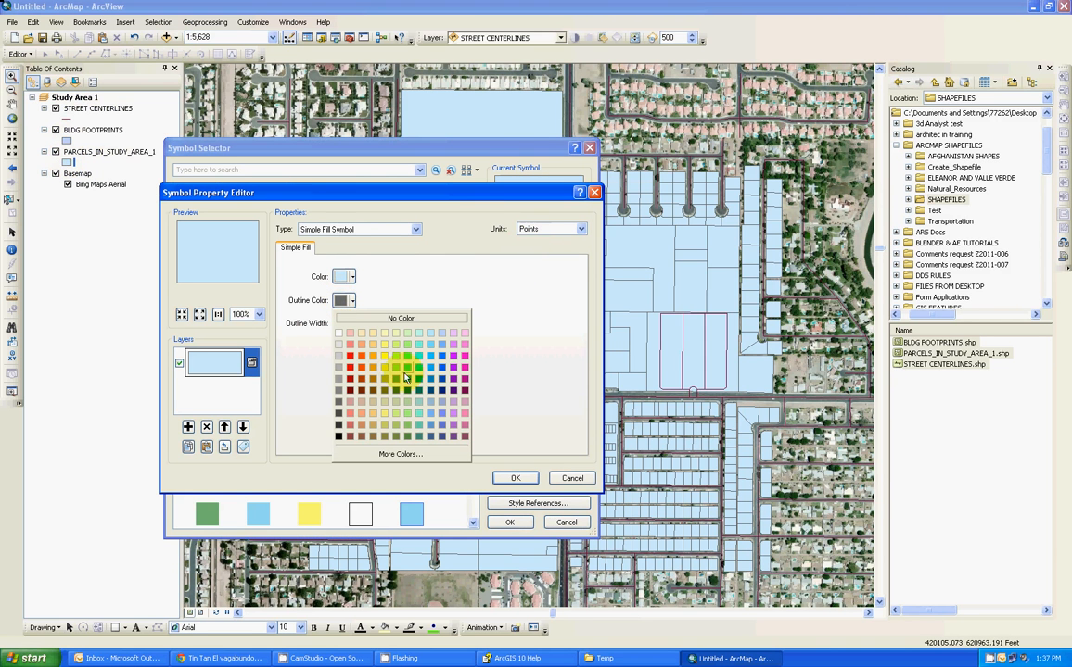
pyautogui.click(338, 436)
pyautogui.click(364, 320)
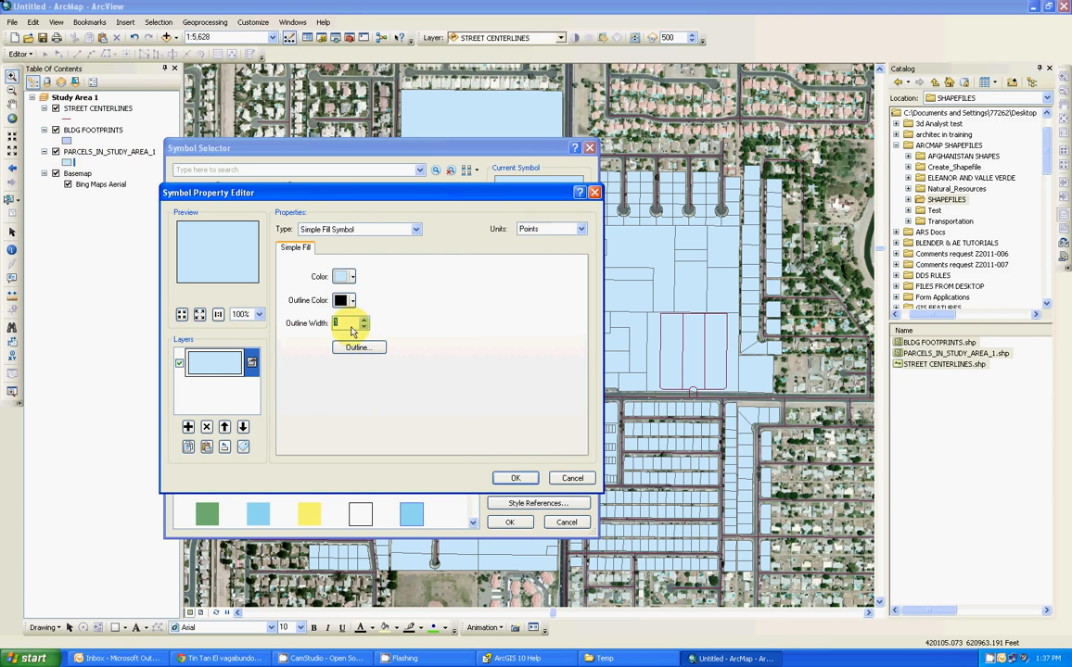
pyautogui.click(517, 478)
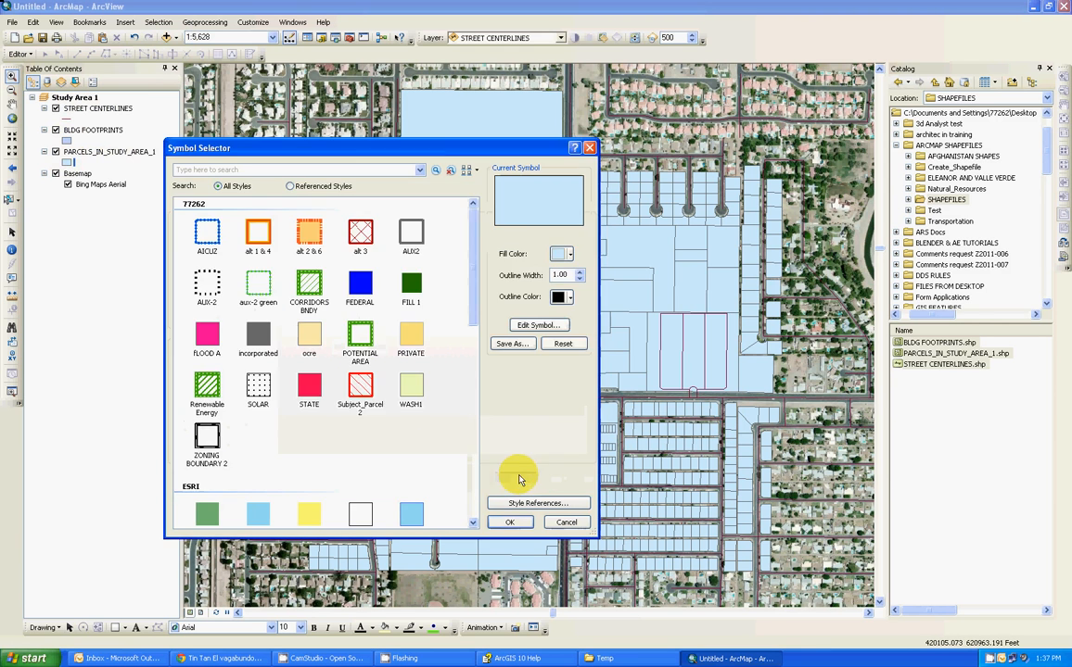
pyautogui.click(509, 522)
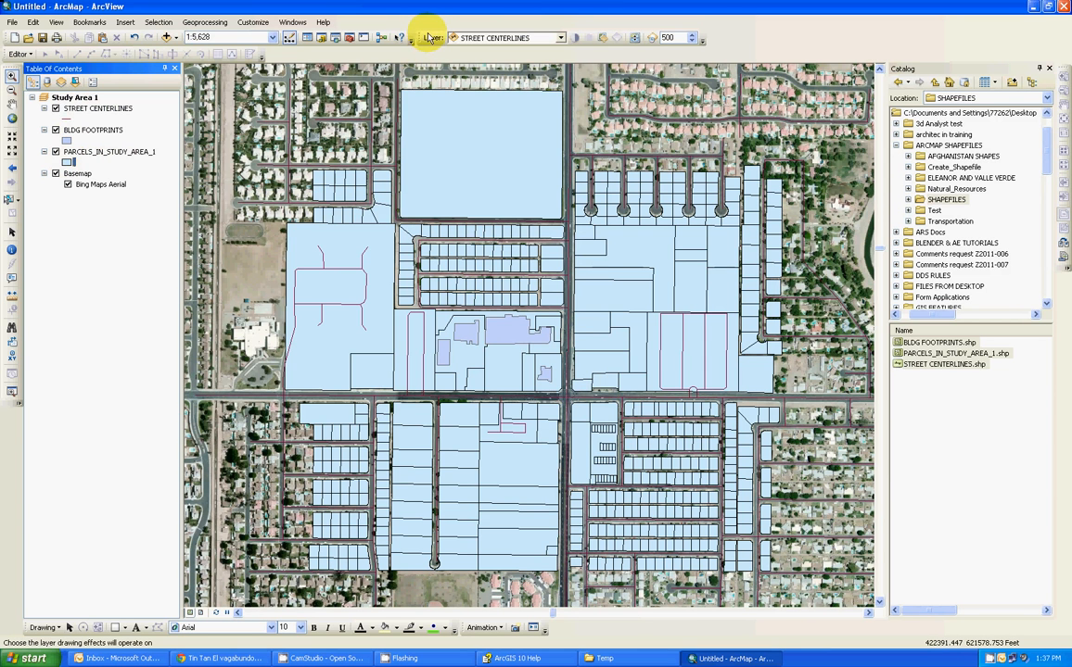
# Check in the list of available toolbars whether the Effects toolbar is enabled
pyautogui.rightClick(790, 37)
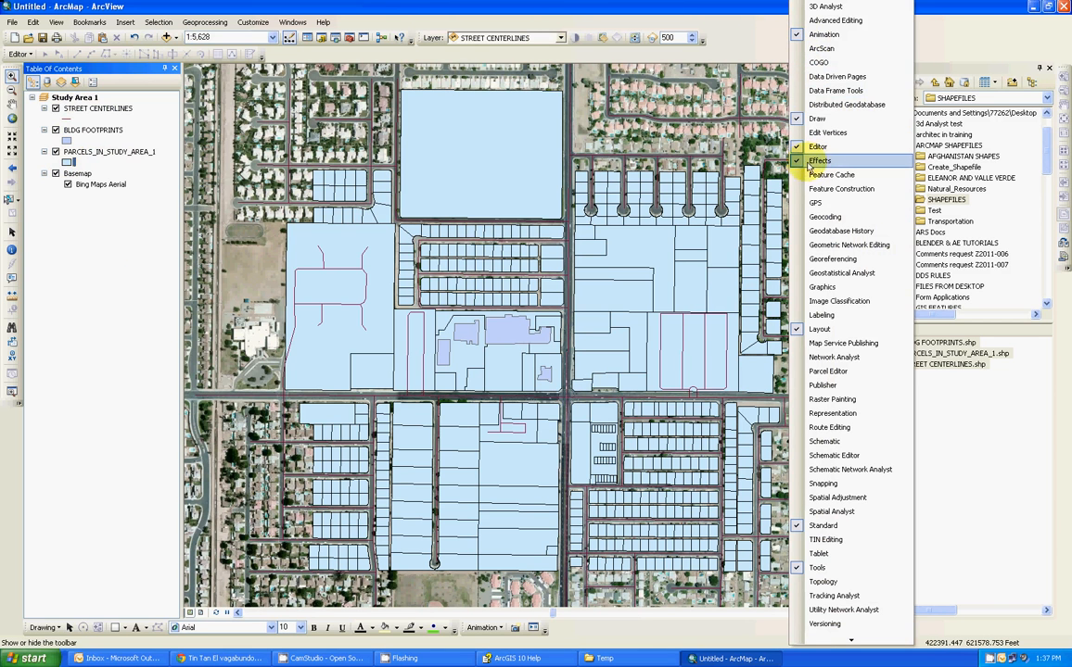
pyautogui.click(749, 57)
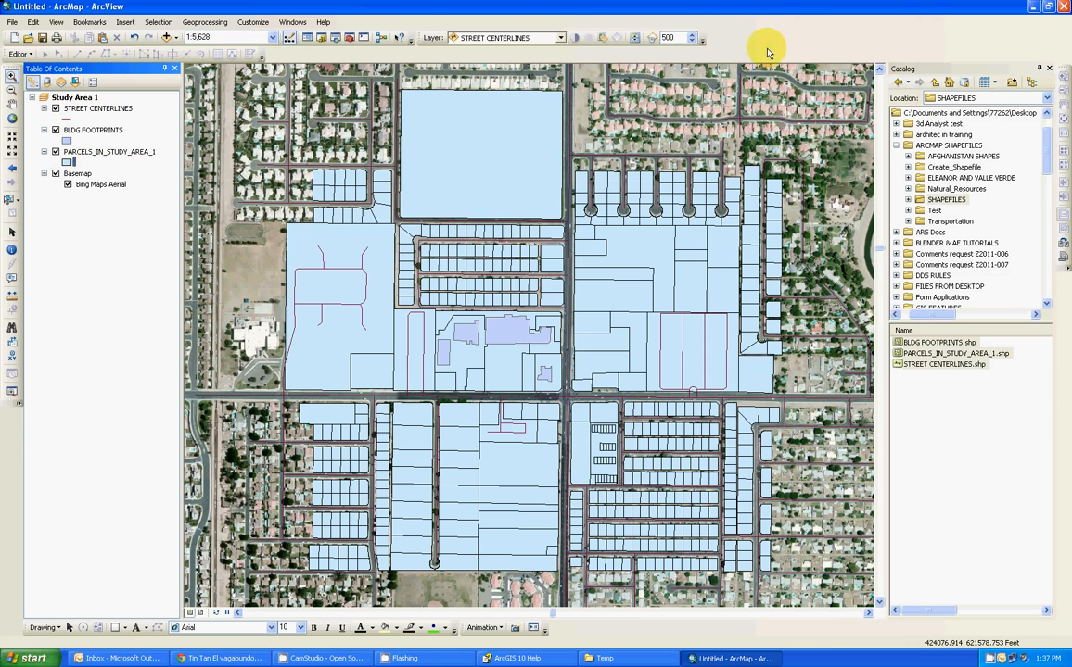
pyautogui.click(254, 22)
pyautogui.moveTo(263, 39)
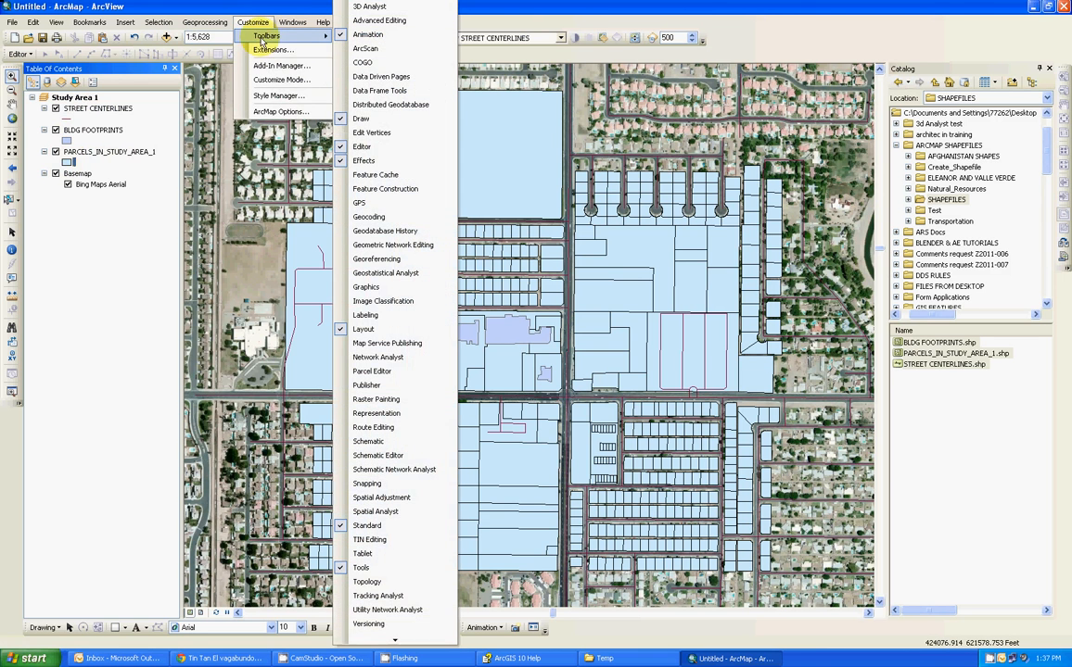
pyautogui.click(823, 44)
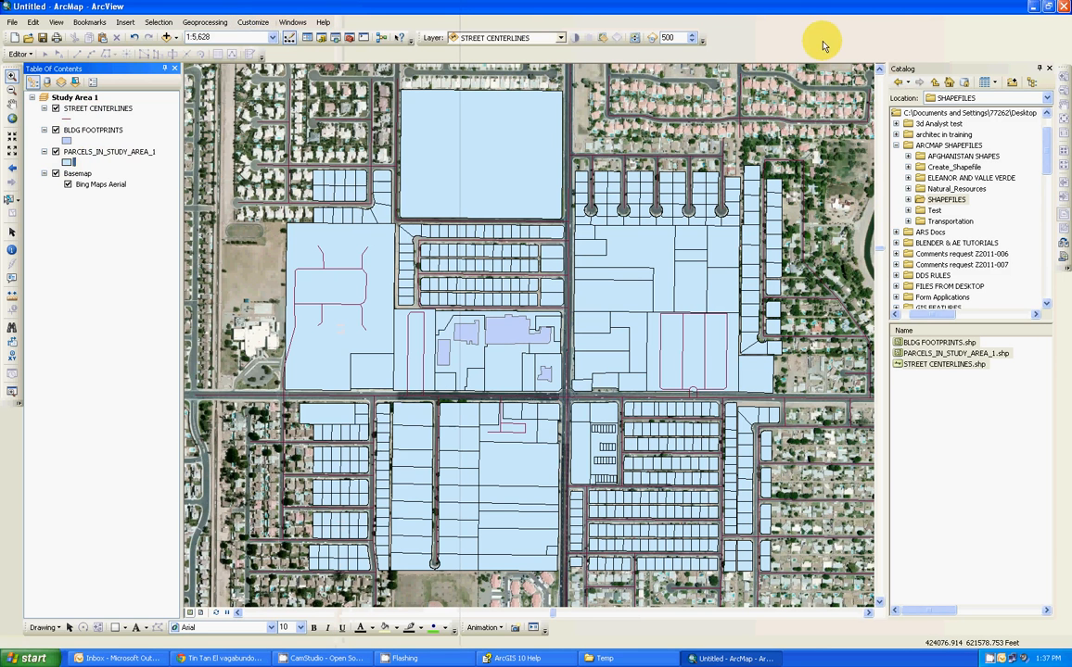
# Make the PARCELS_IN_STUDY_AREA_1 layer partly transparent with the Adjust Transparency effect so the aerial shows through
pyautogui.click(561, 41)
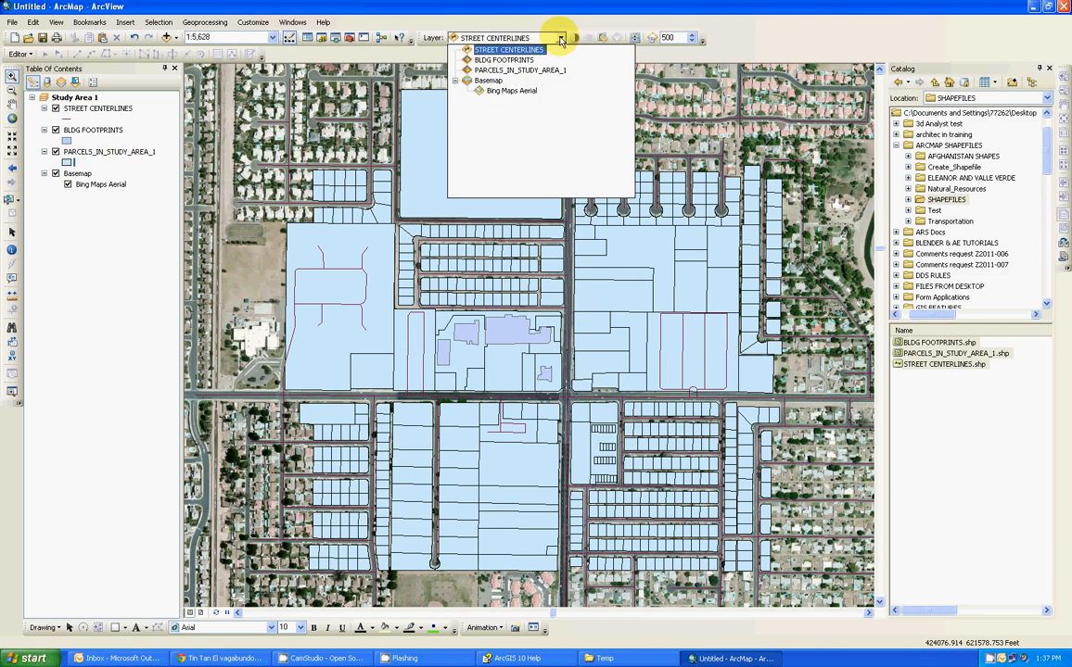
pyautogui.click(517, 72)
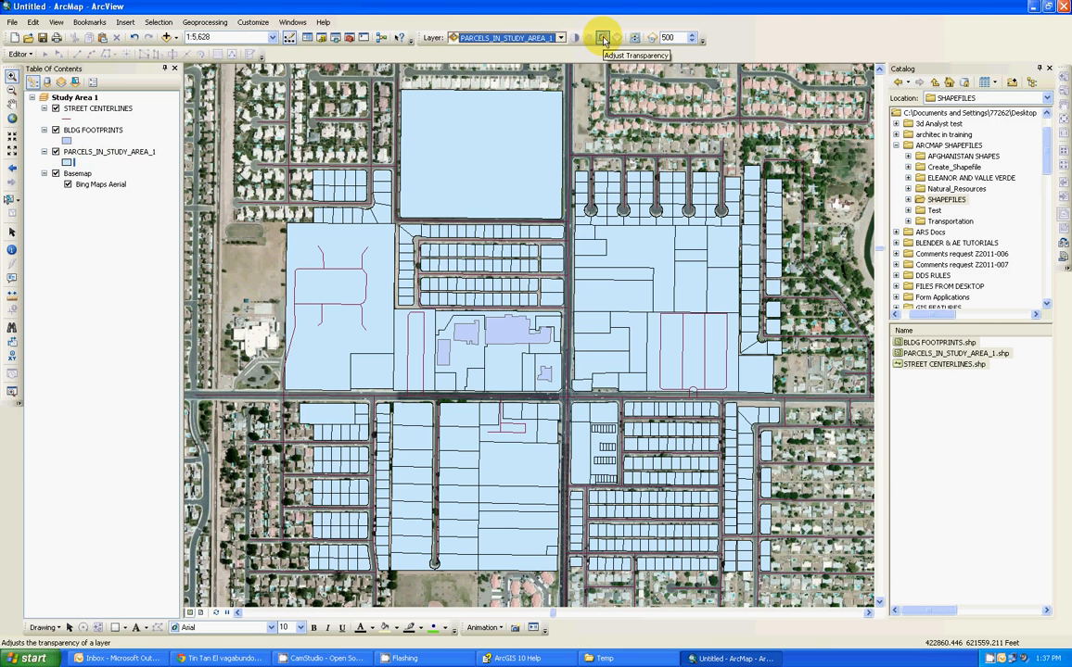
pyautogui.moveTo(604, 41); pyautogui.dragTo(645, 55)
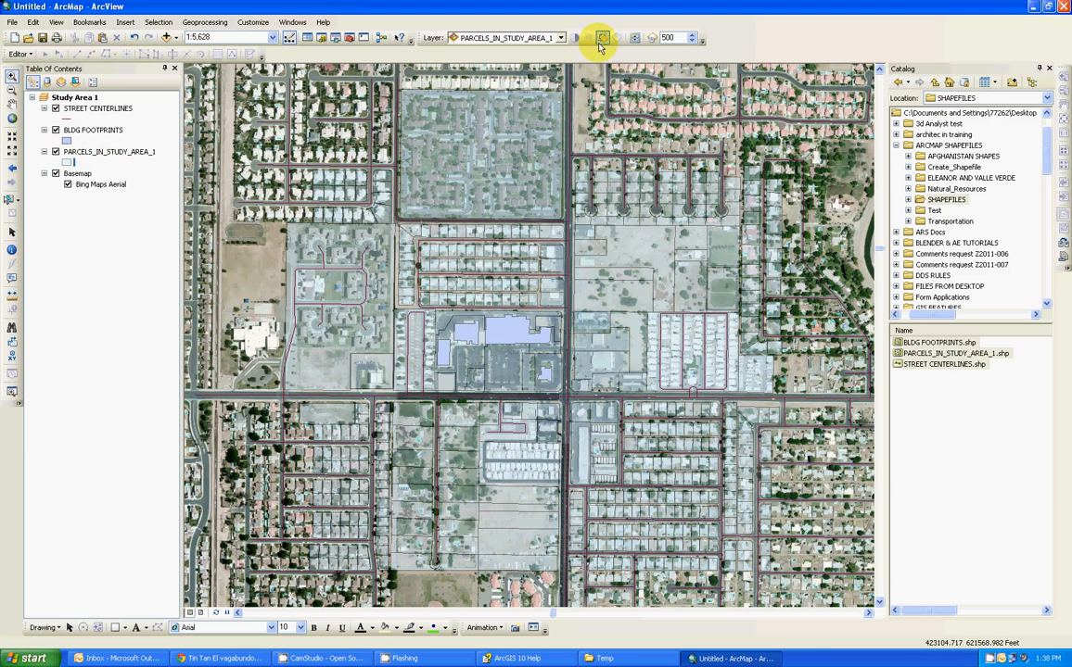
pyautogui.click(602, 38)
pyautogui.moveTo(638, 89); pyautogui.dragTo(637, 99)
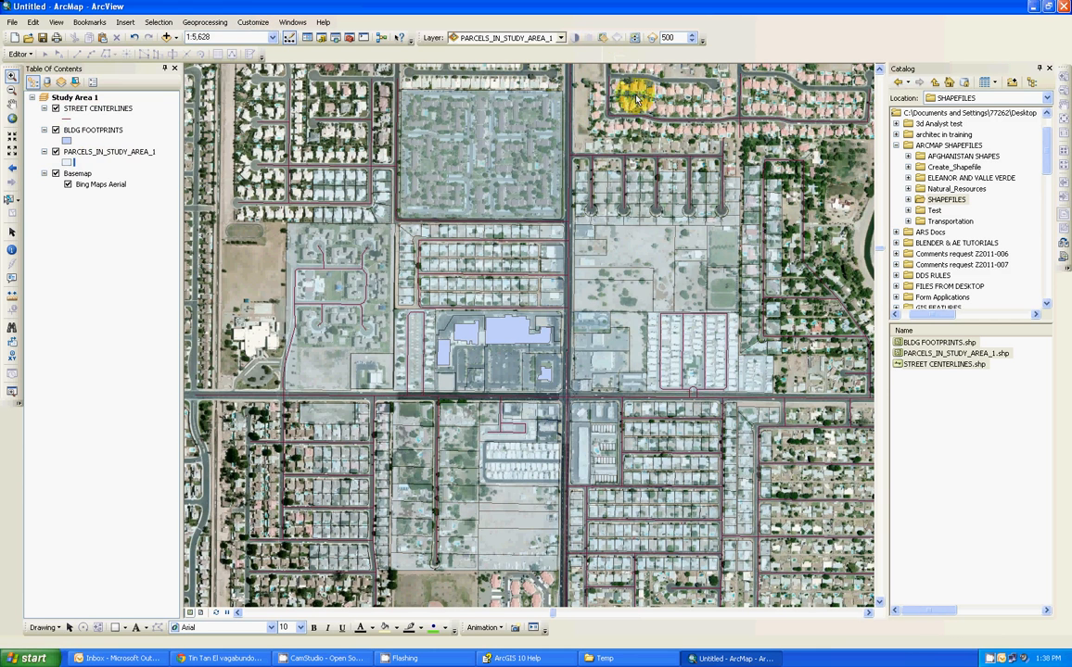
# Set the fill color of the PARCELS_IN_STUDY_AREA_1 symbol to green
pyautogui.click(68, 165)
pyautogui.click(516, 212)
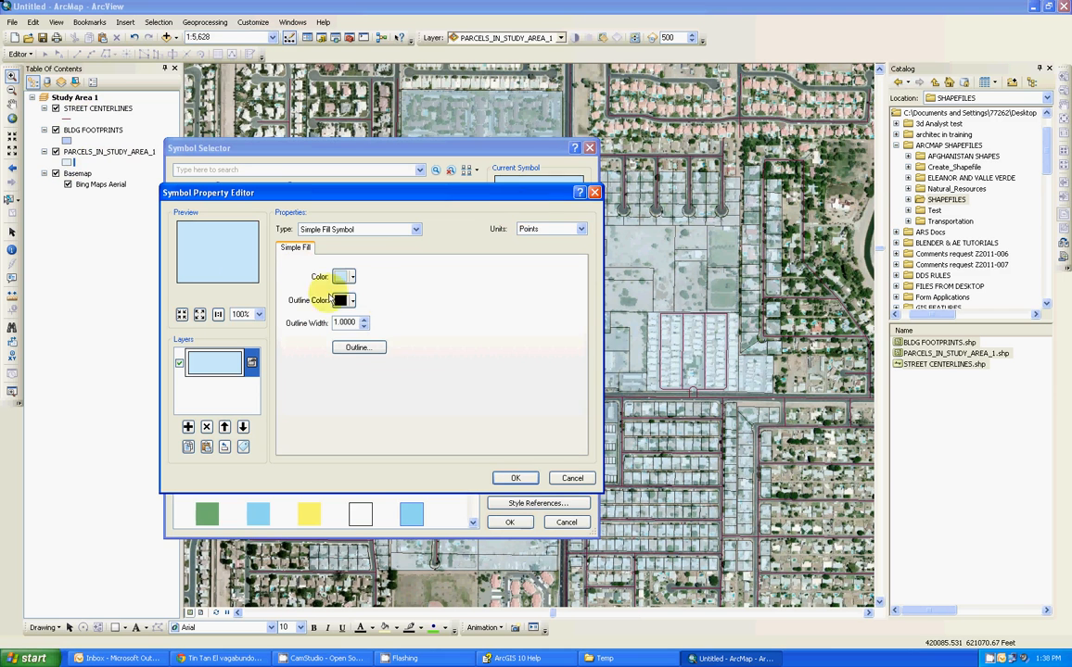
pyautogui.click(349, 277)
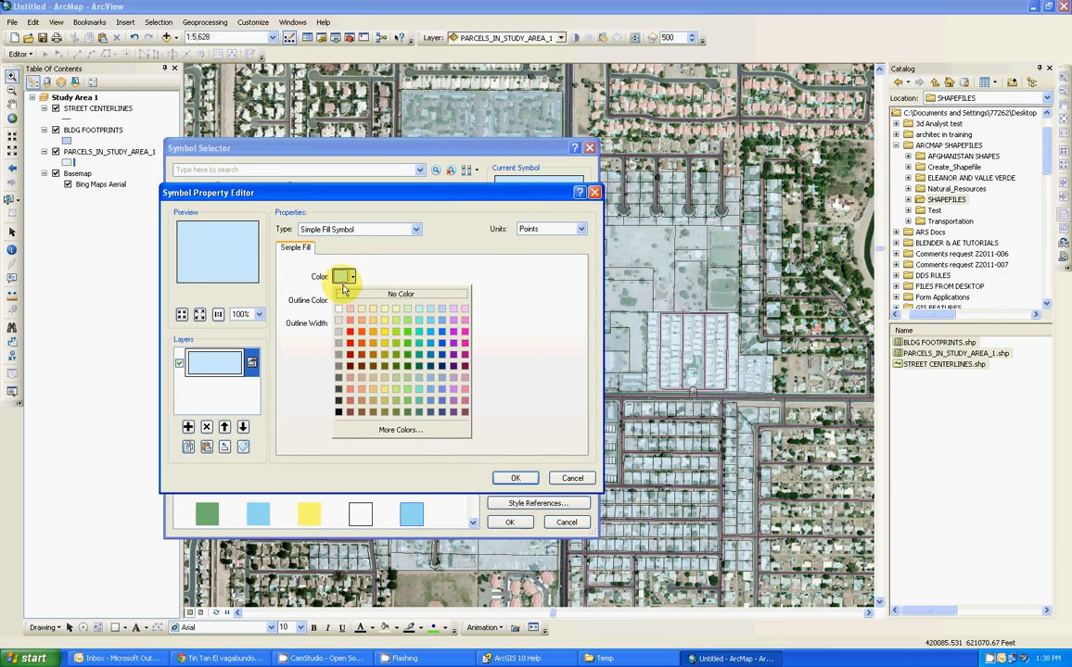
pyautogui.click(399, 353)
pyautogui.click(513, 477)
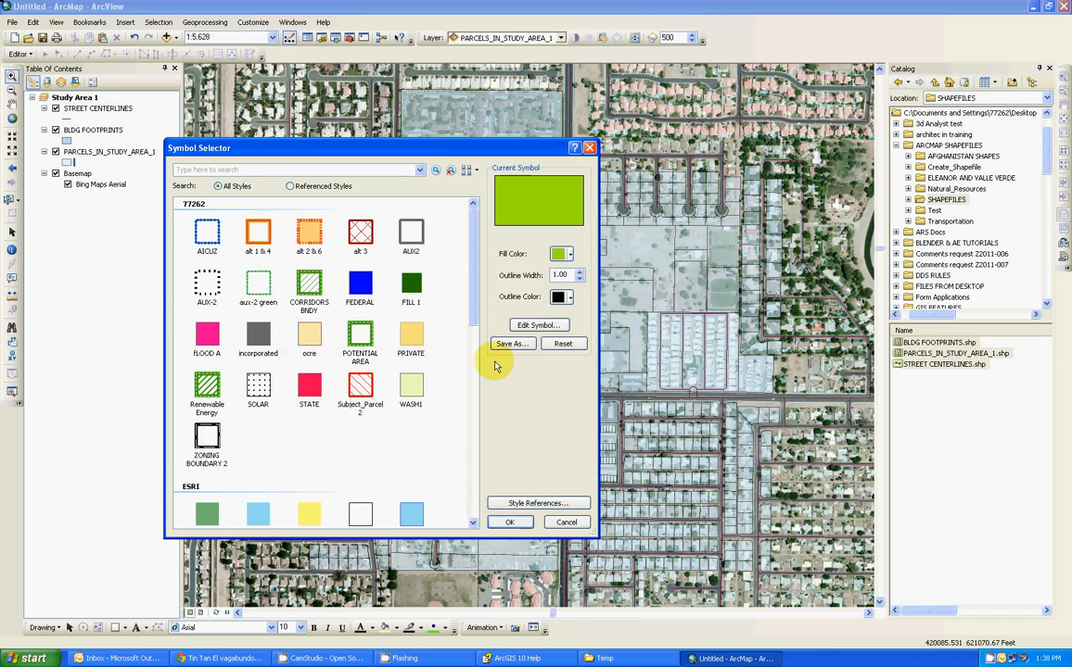
pyautogui.click(508, 521)
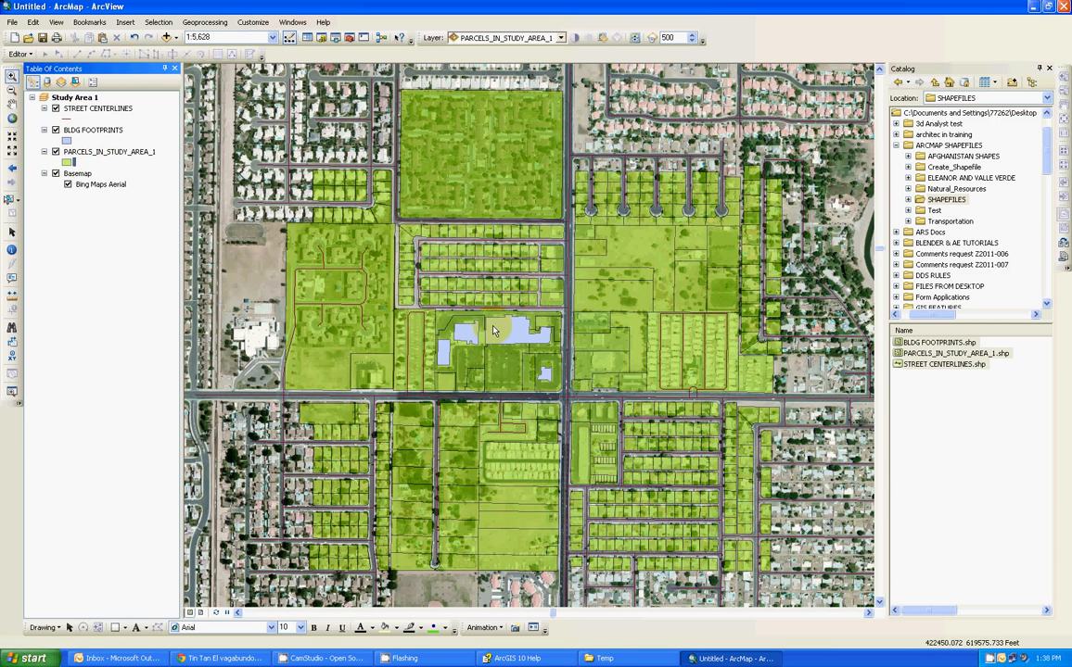
# Fill the BLDG FOOTPRINTS symbol with red and adjust its outline color and outline width
pyautogui.click(65, 140)
pyautogui.doubleClick(521, 210)
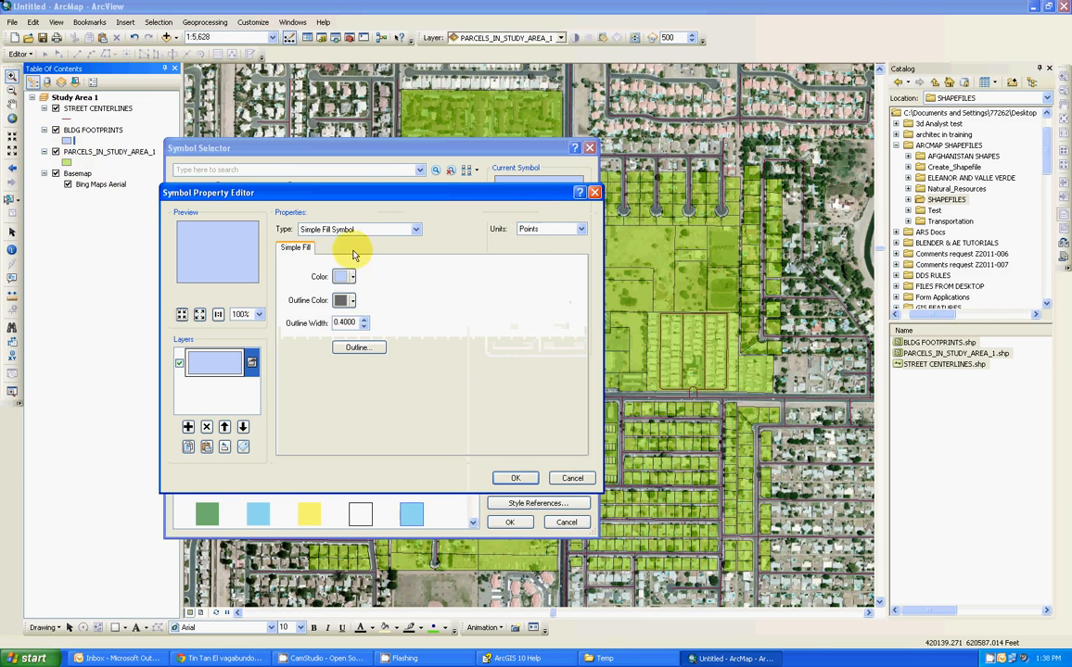
pyautogui.click(348, 276)
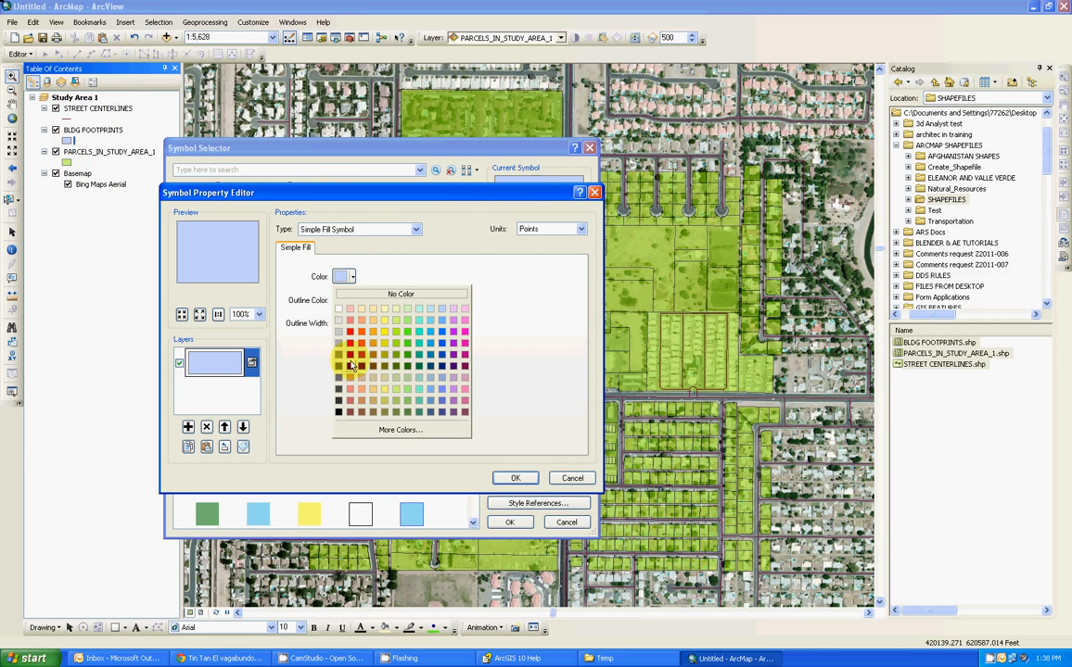
pyautogui.click(349, 331)
pyautogui.click(517, 478)
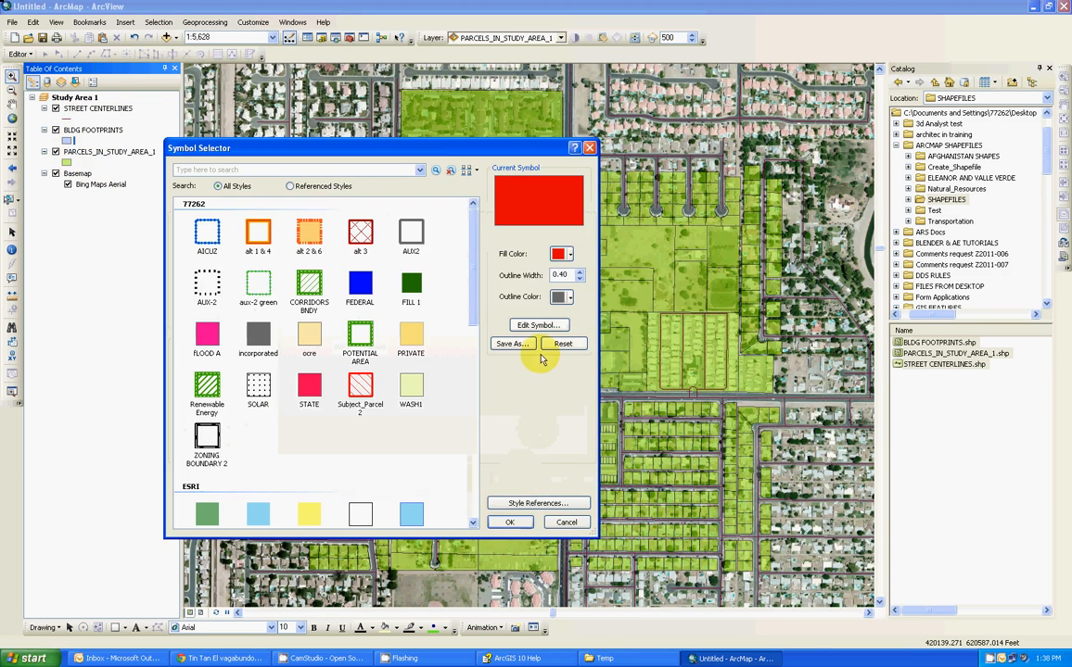
pyautogui.click(565, 297)
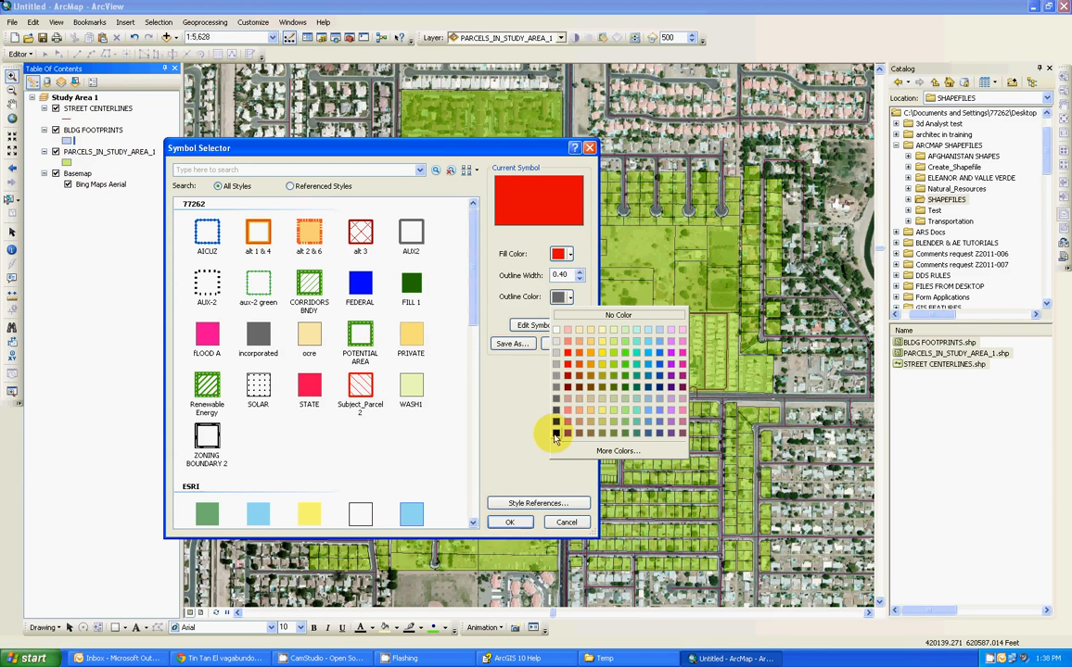
pyautogui.click(567, 388)
pyautogui.click(580, 273)
pyautogui.click(512, 524)
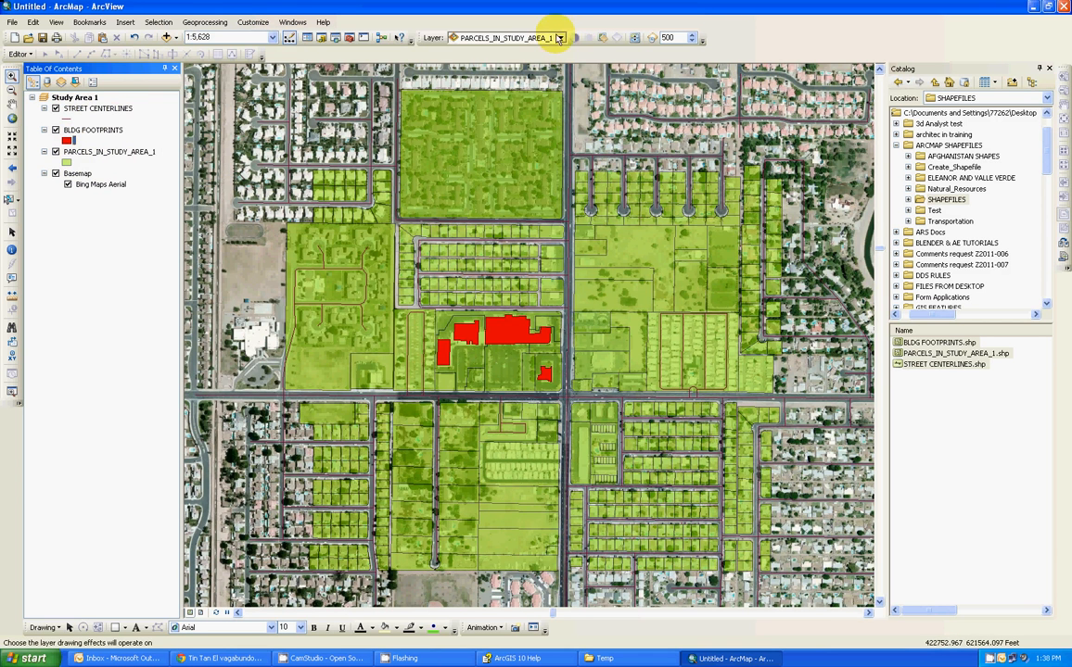
# Make the BLDG FOOTPRINTS layer slightly transparent with the Adjust Transparency effect
pyautogui.click(508, 38)
pyautogui.click(505, 61)
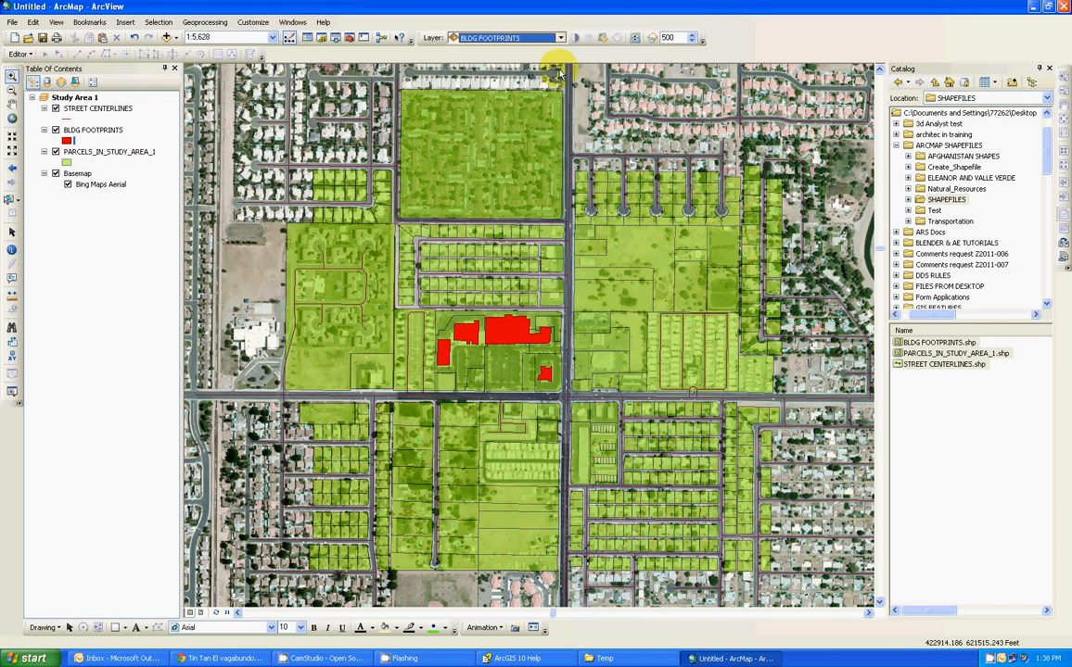
pyautogui.click(602, 37)
pyautogui.moveTo(634, 122); pyautogui.dragTo(629, 93)
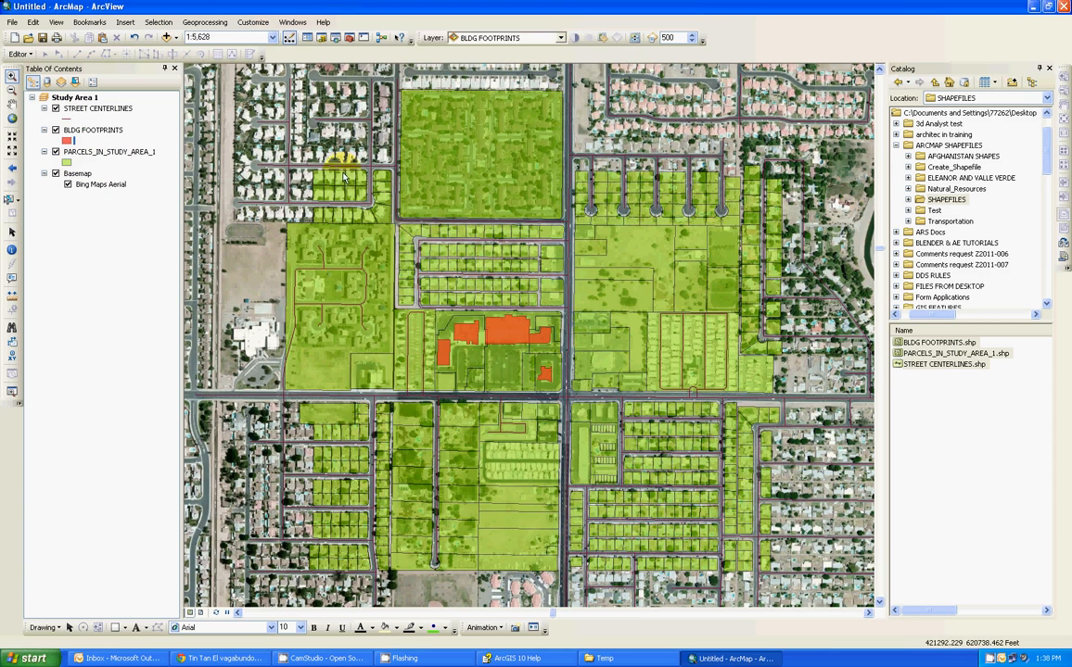
# Change the STREET CENTERLINES line symbol to red with a width of 2
pyautogui.click(222, 257)
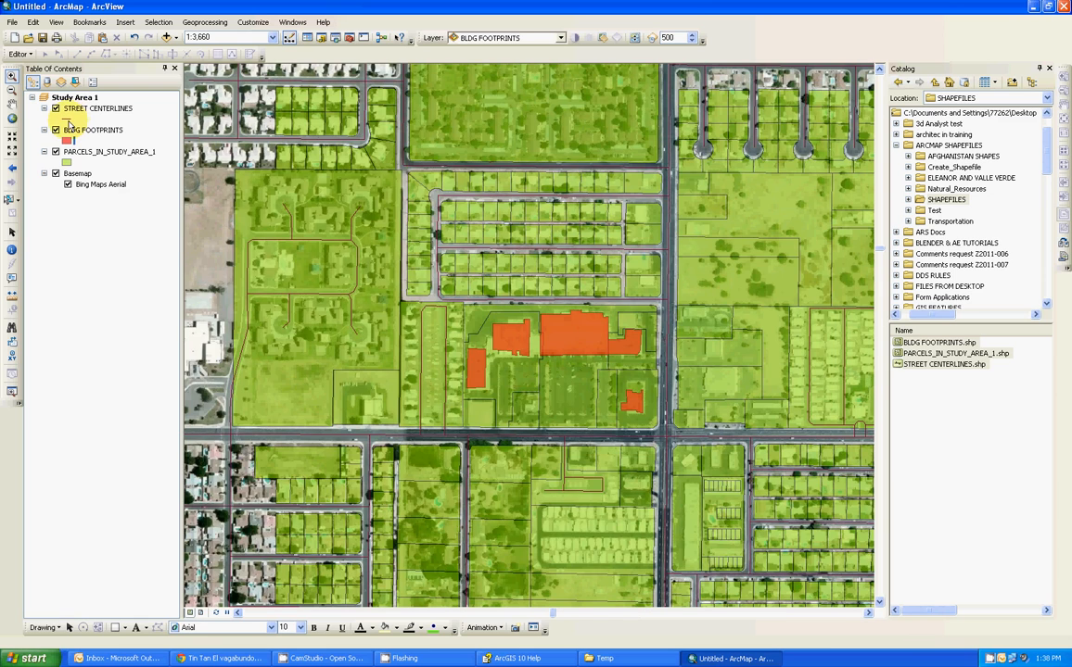
pyautogui.click(69, 120)
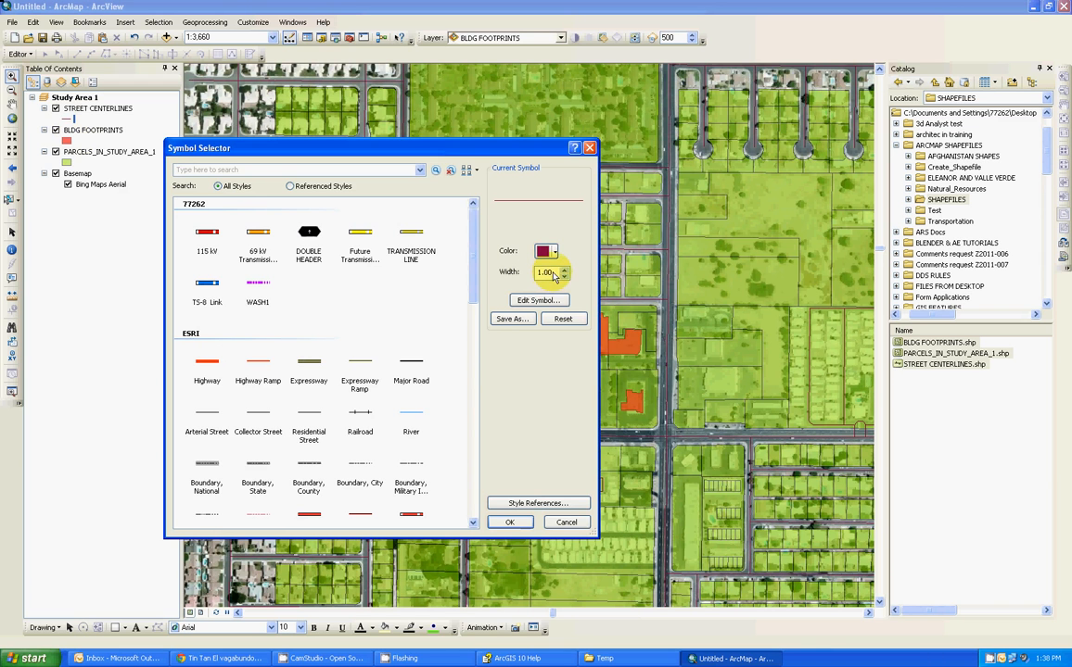
pyautogui.click(547, 252)
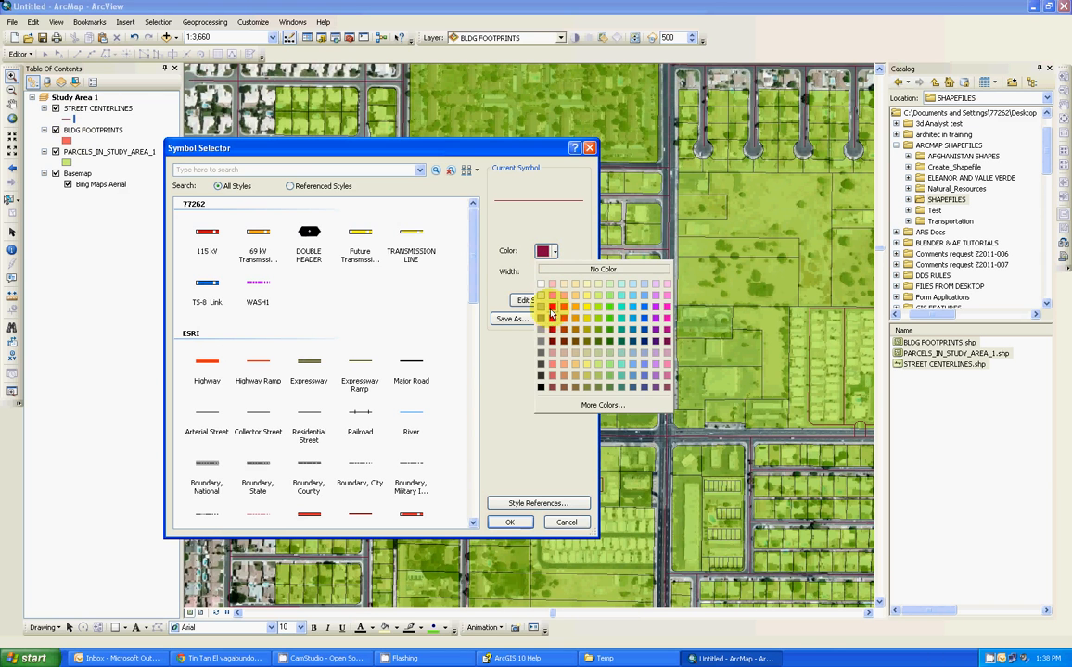
pyautogui.click(552, 306)
pyautogui.click(562, 271)
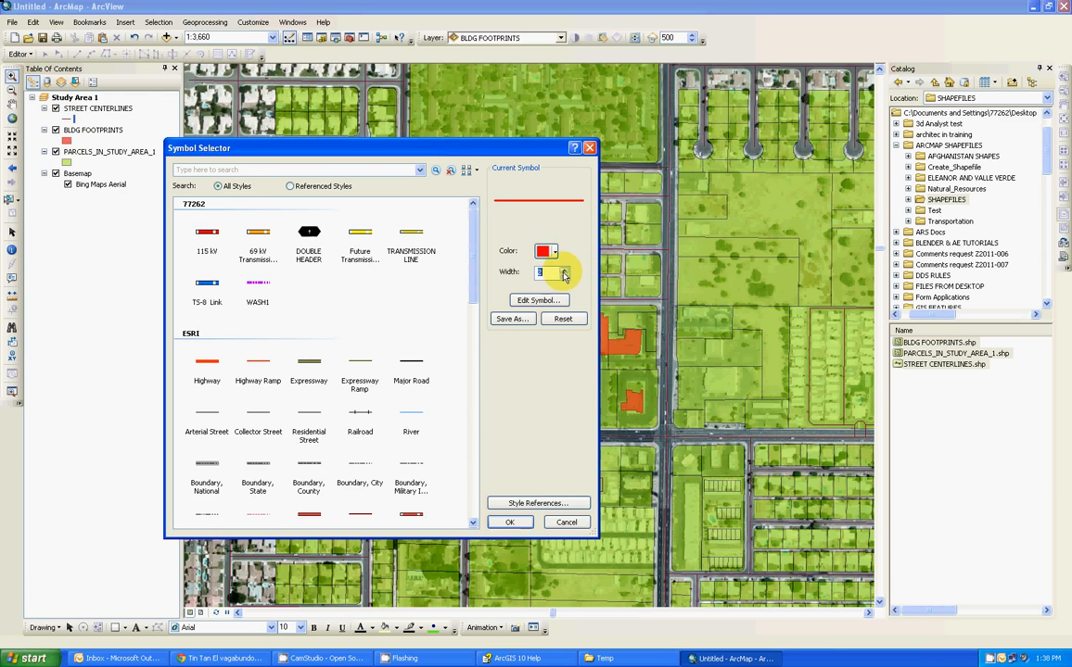
pyautogui.click(508, 522)
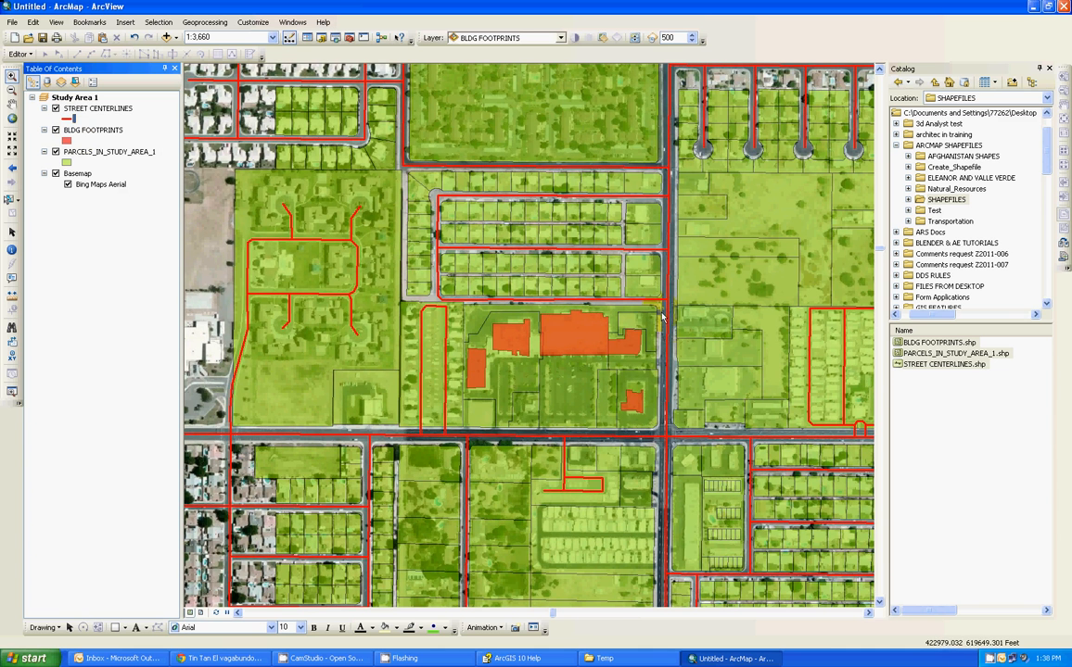
# Reduce the line width of the STREET CENTERLINES symbol
pyautogui.click(67, 118)
pyautogui.doubleClick(546, 272)
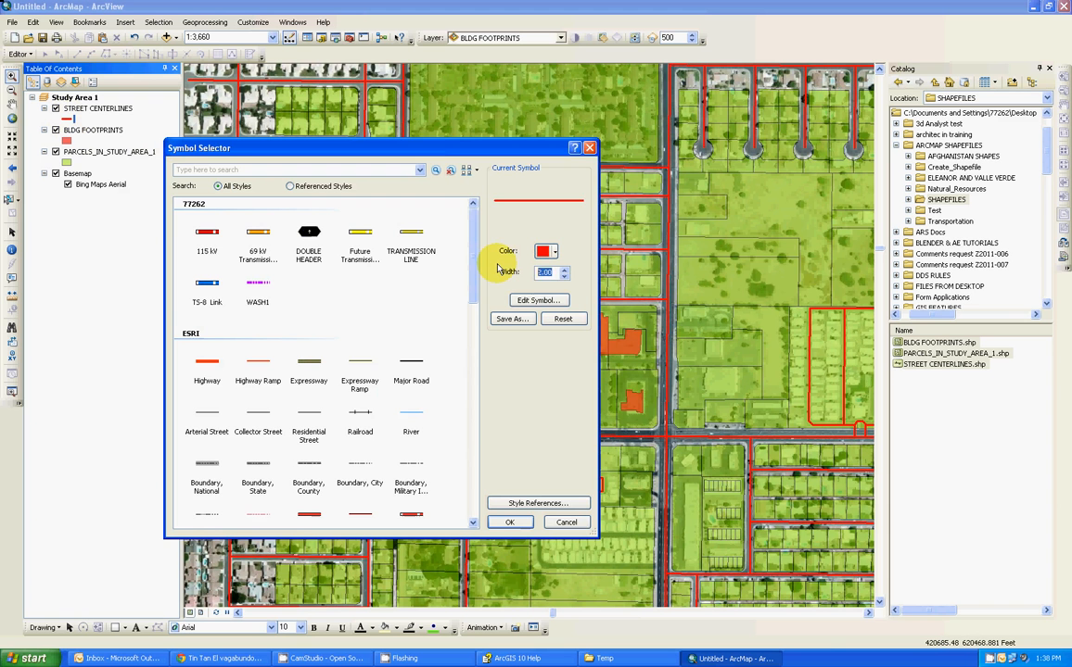
pyautogui.click(512, 523)
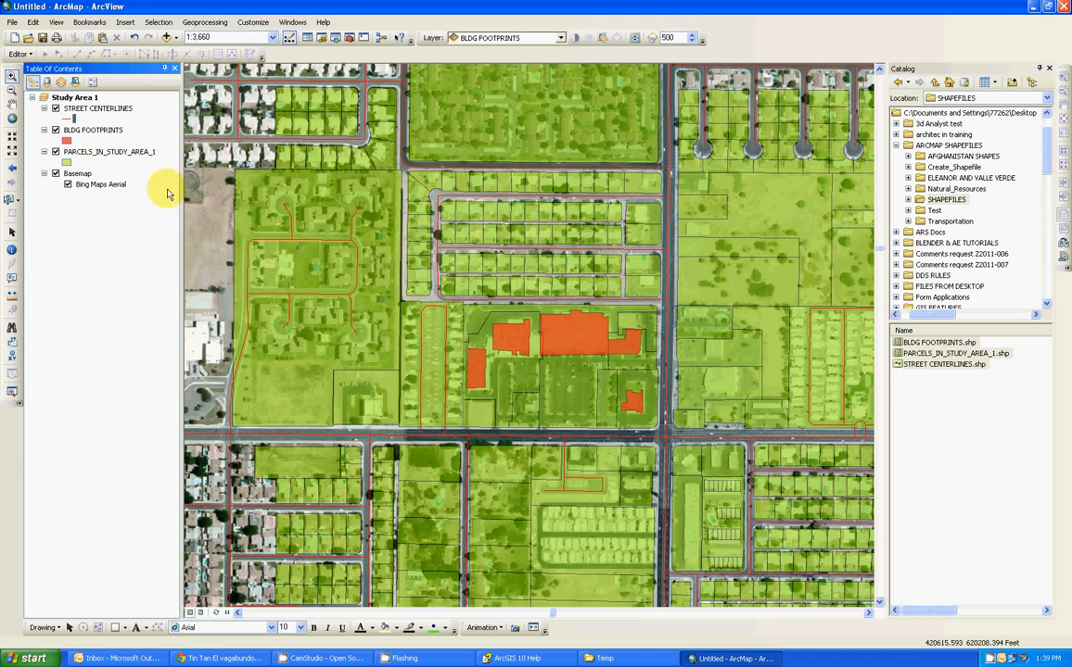
# Examine the FULLNAME column in the STREET CENTERLINES attribute table, and close the table
pyautogui.rightClick(91, 109)
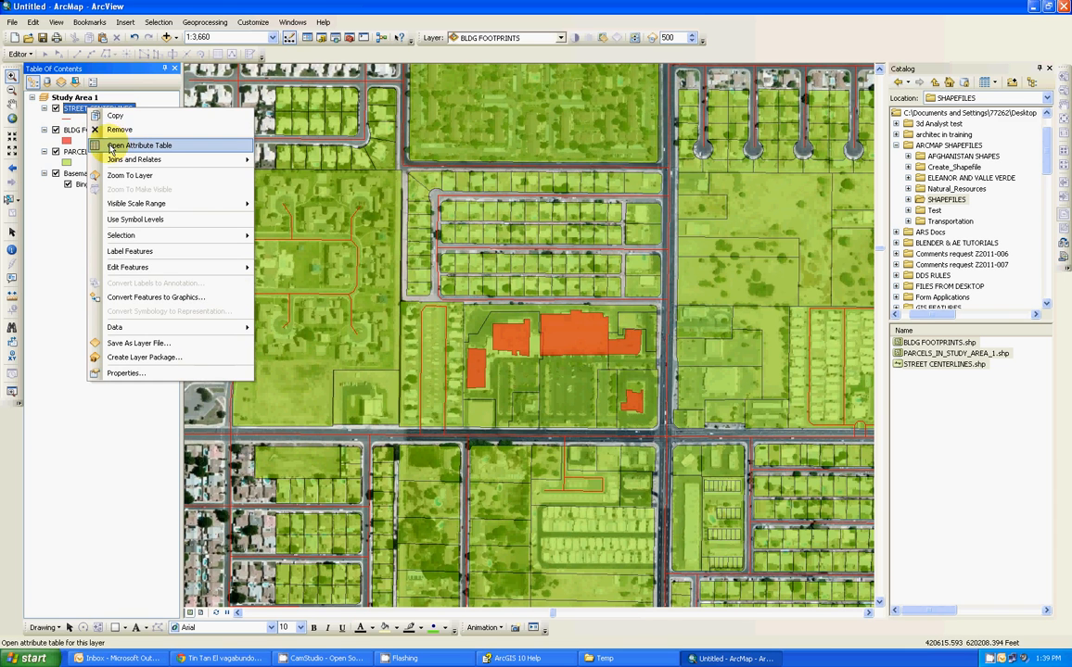
pyautogui.click(105, 147)
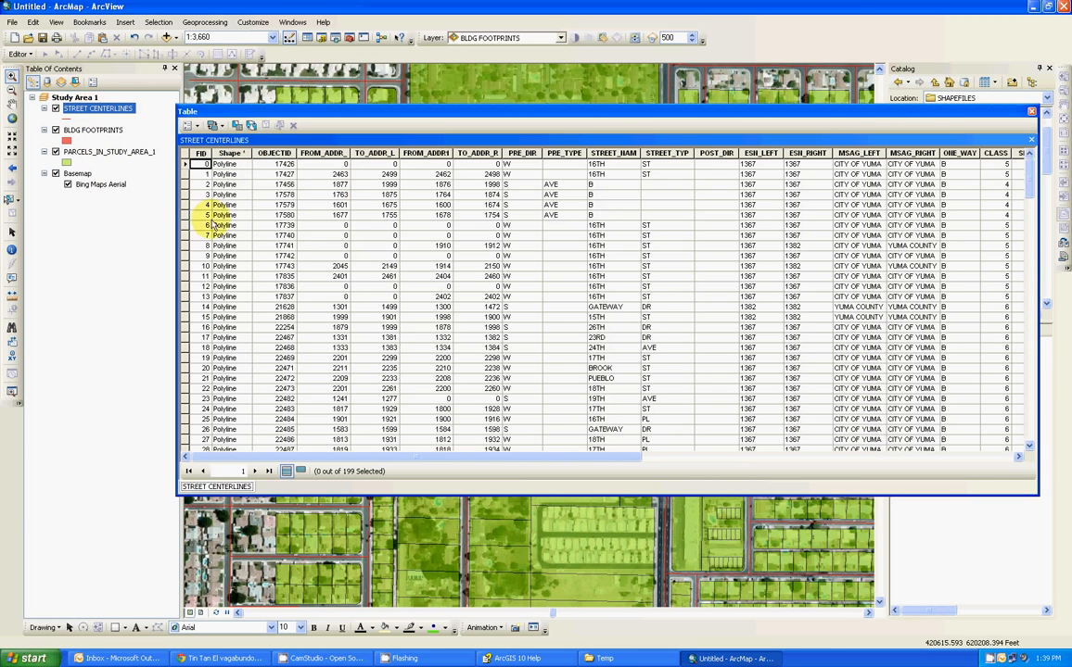
pyautogui.moveTo(510, 454); pyautogui.dragTo(813, 451)
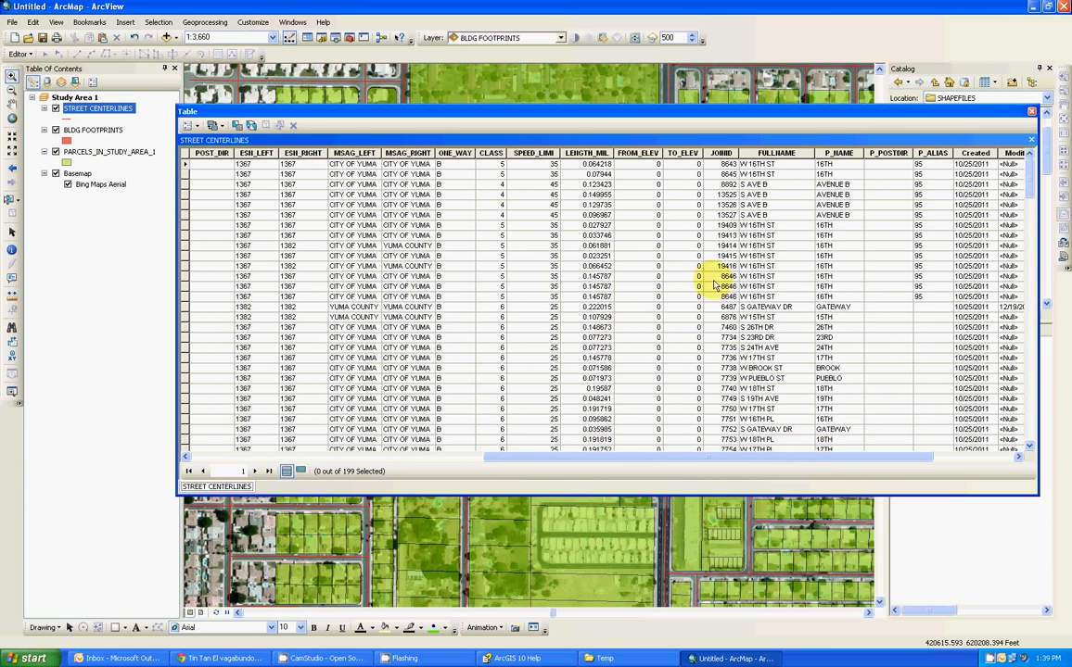
pyautogui.click(780, 153)
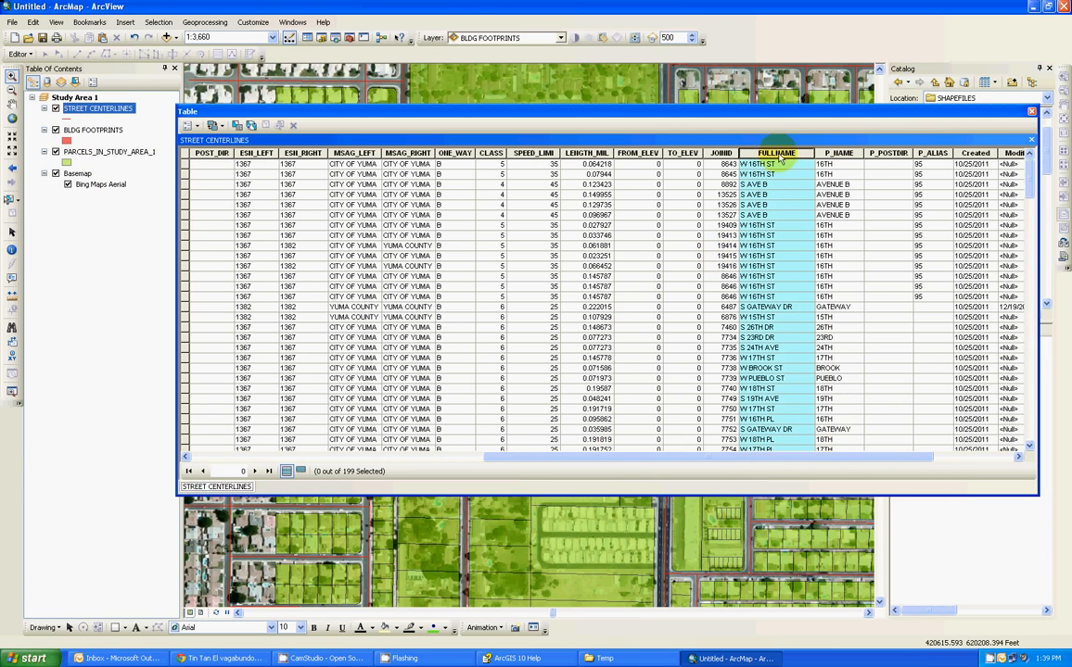
pyautogui.click(1031, 112)
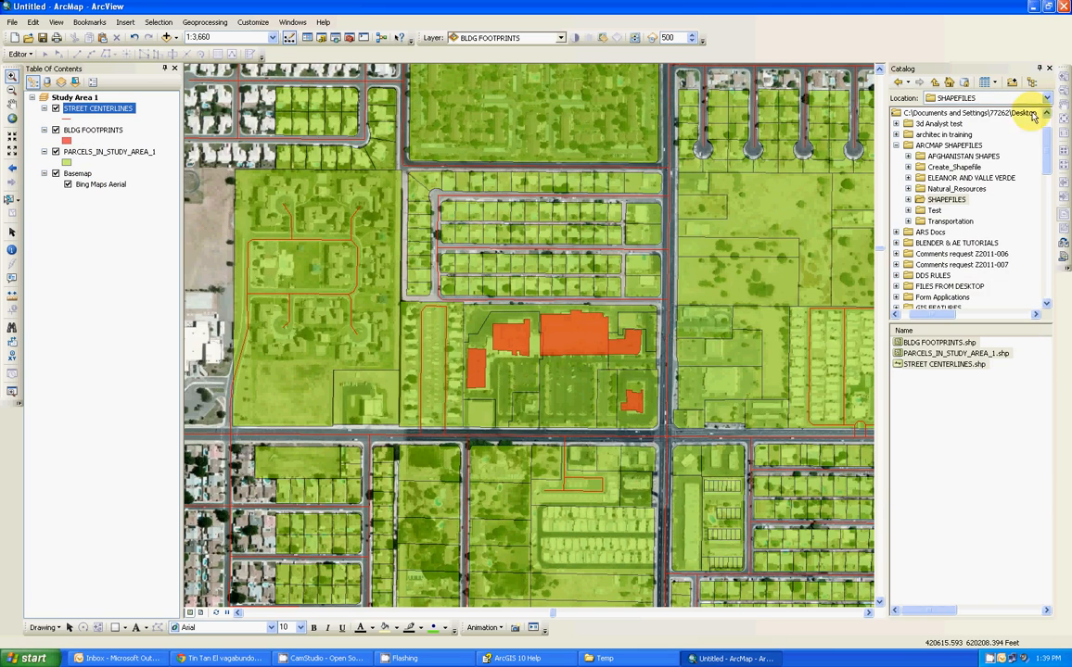
# Turn on labels for the STREET CENTERLINES layer and set their label field to SPEED_LIMI
pyautogui.rightClick(81, 112)
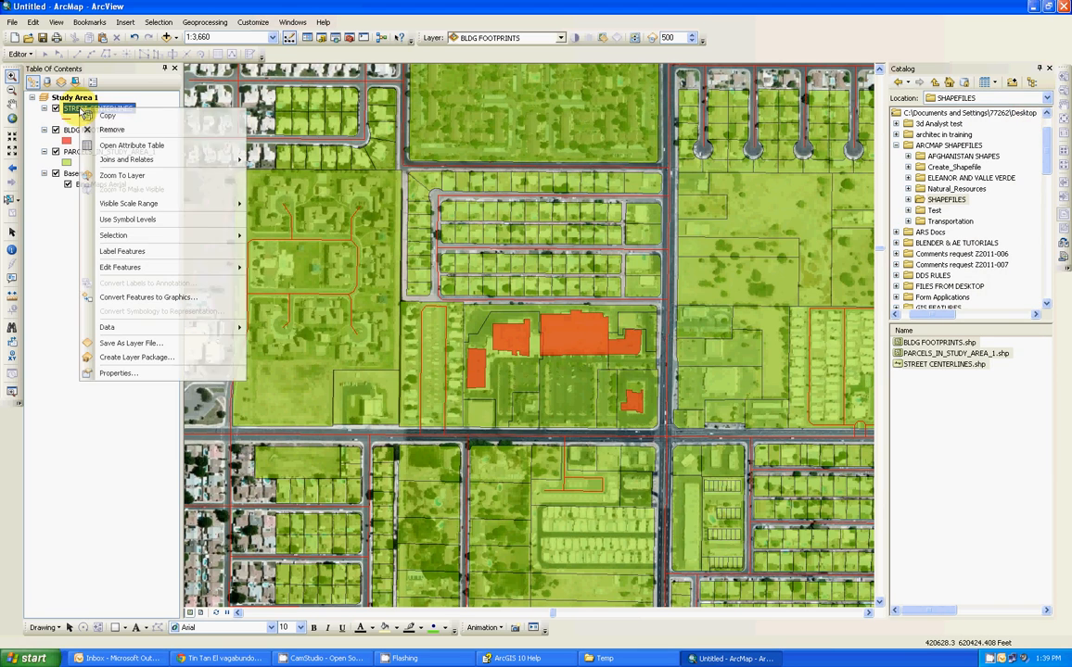
pyautogui.click(118, 252)
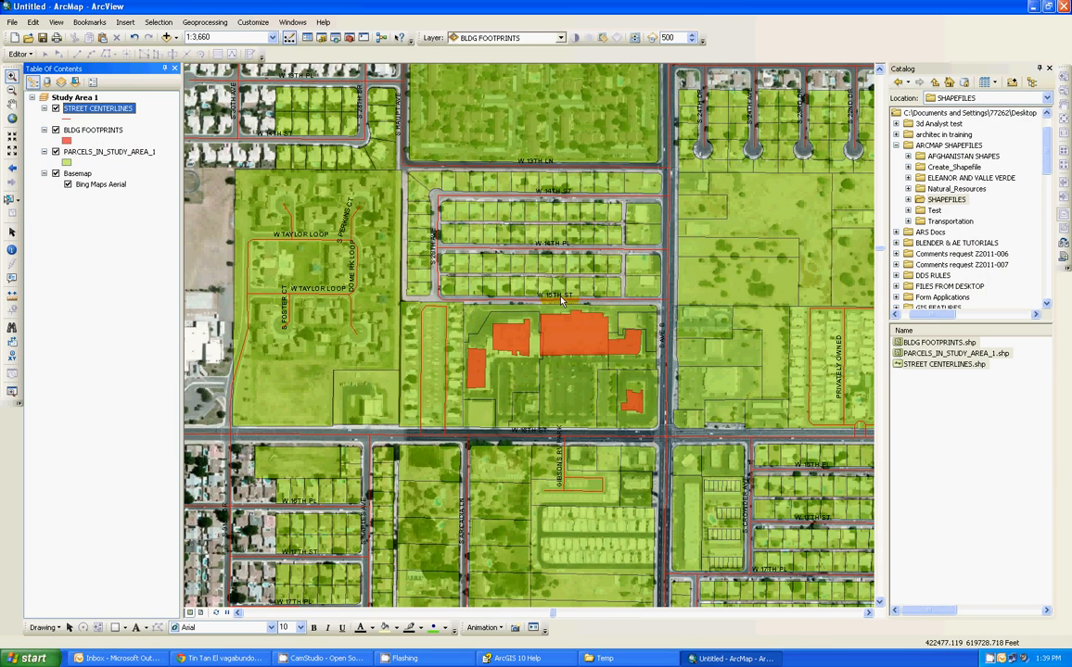
pyautogui.rightClick(80, 112)
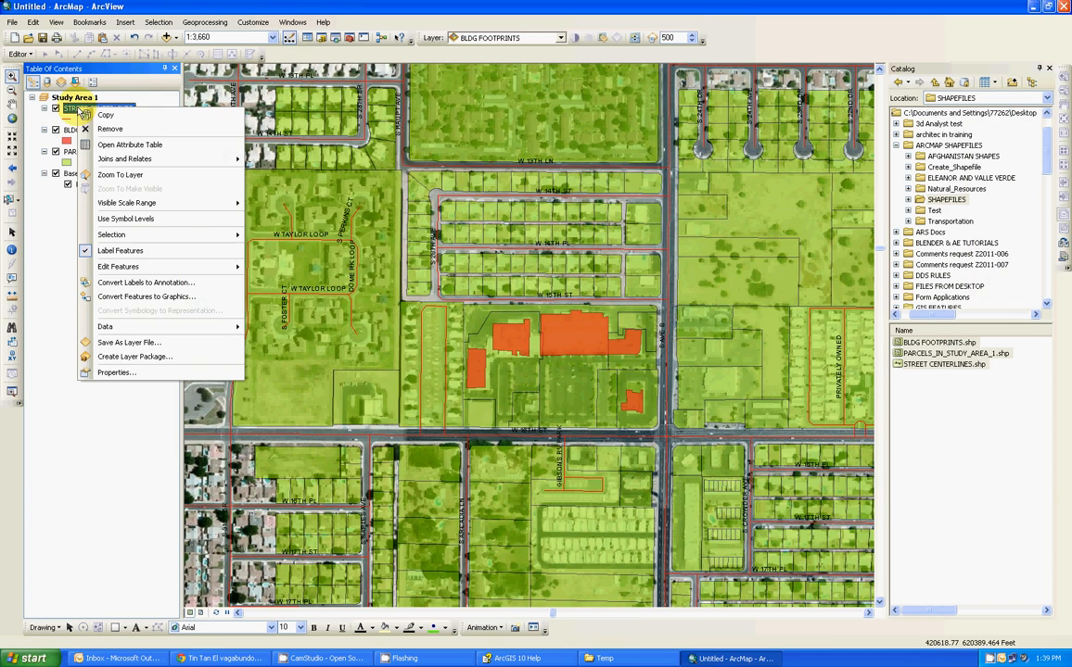
pyautogui.moveTo(121, 329)
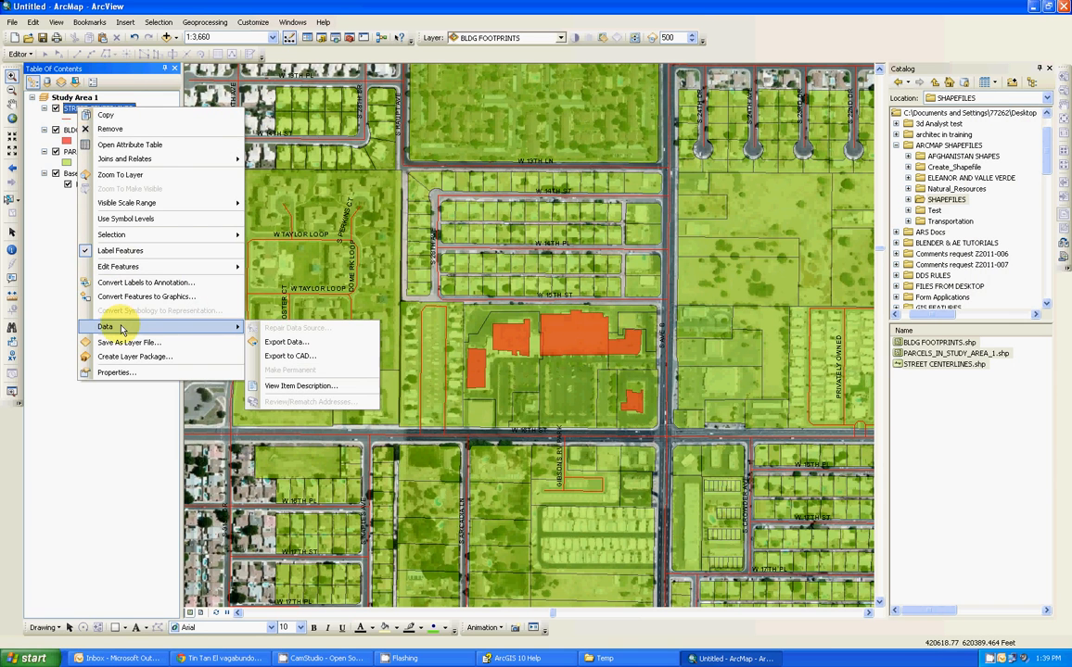
pyautogui.click(118, 372)
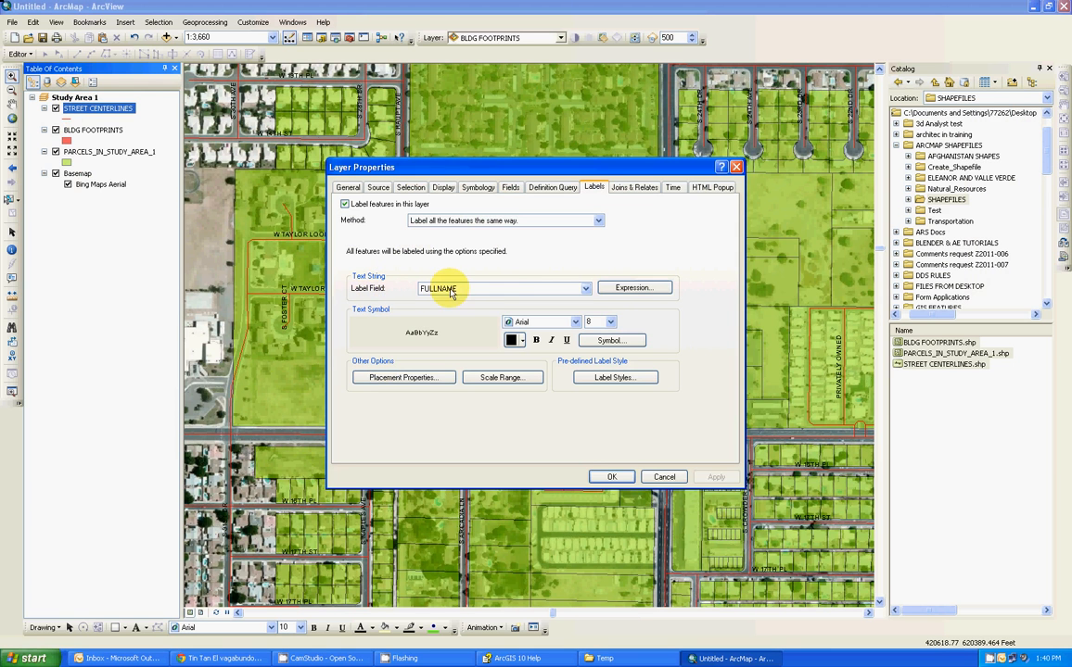
pyautogui.click(585, 289)
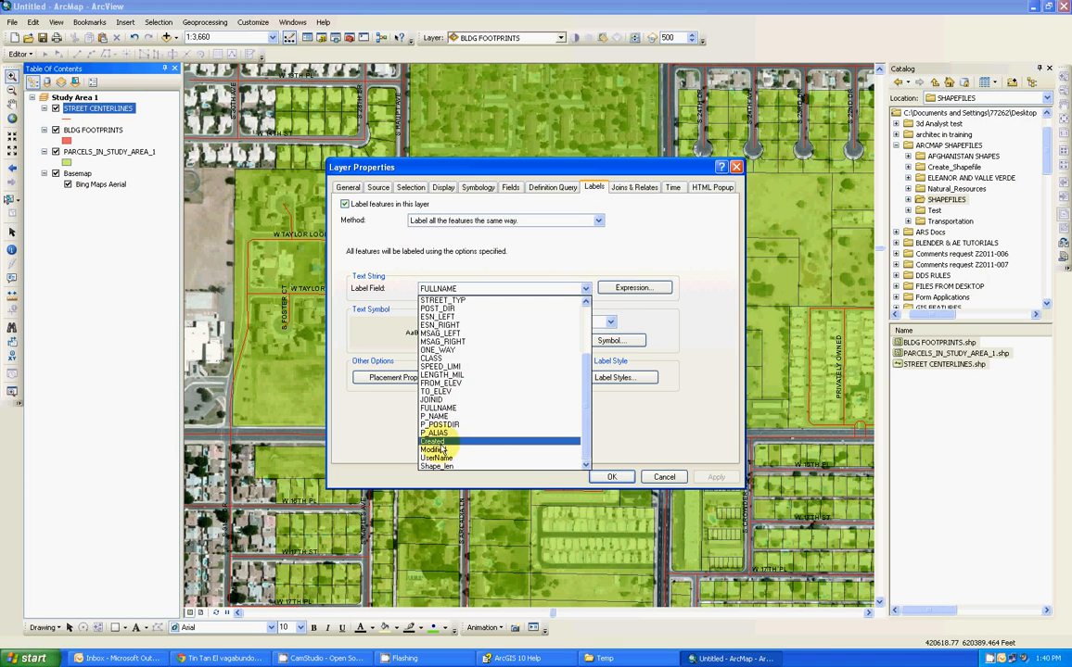
pyautogui.click(440, 366)
pyautogui.click(716, 476)
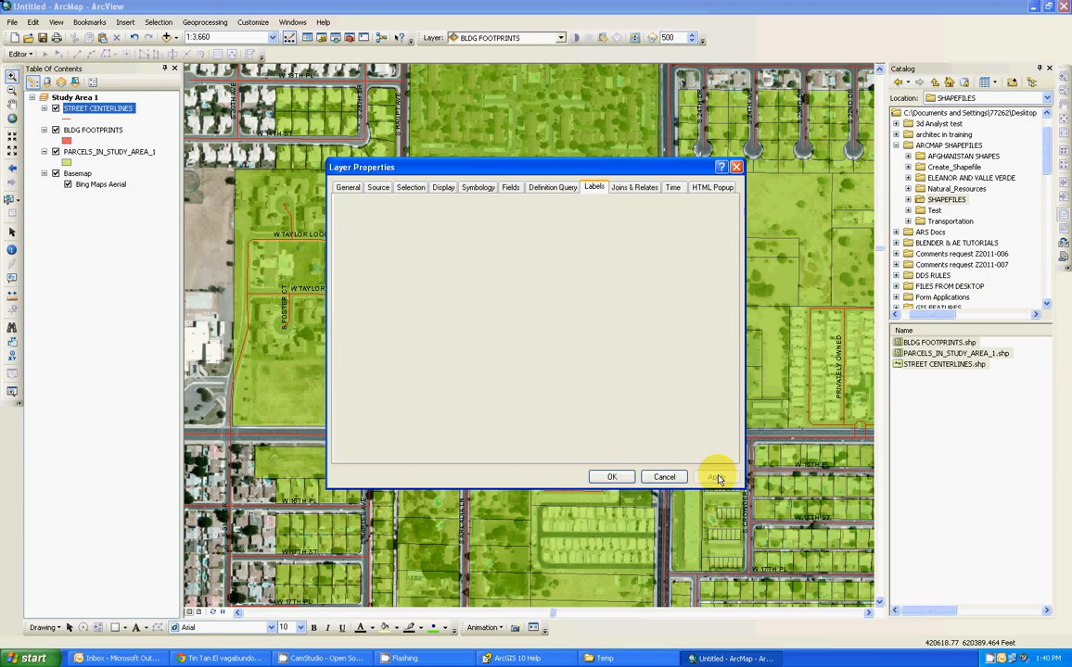
pyautogui.click(611, 476)
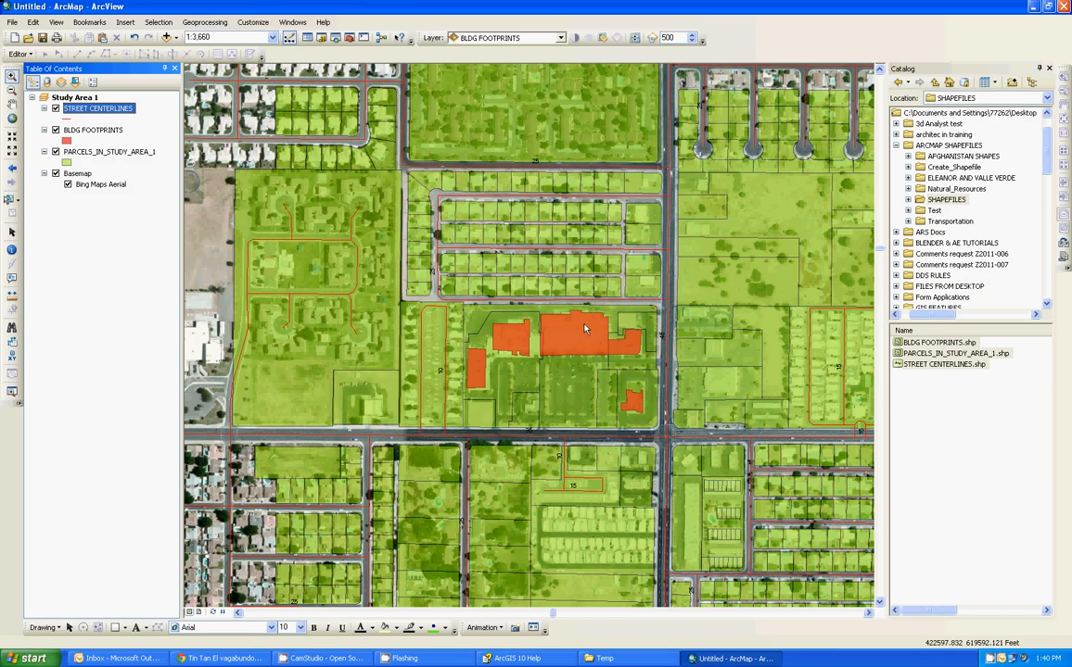
# Change the label field of the STREET CENTERLINES layer to FULLNAME in its layer properties
pyautogui.rightClick(76, 108)
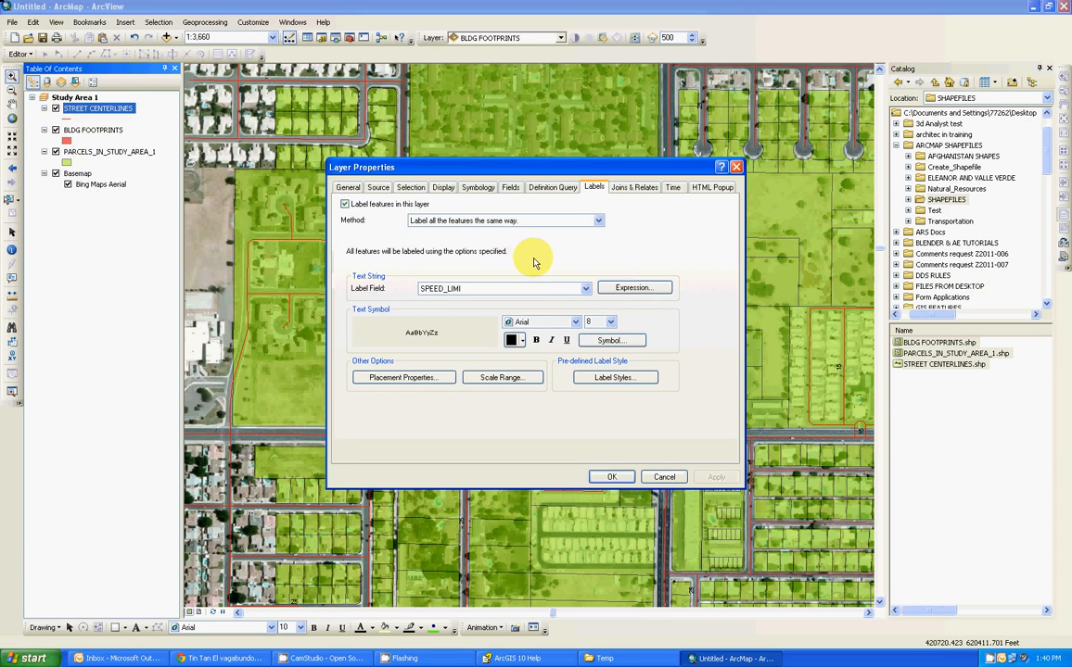
pyautogui.click(529, 288)
pyautogui.click(454, 408)
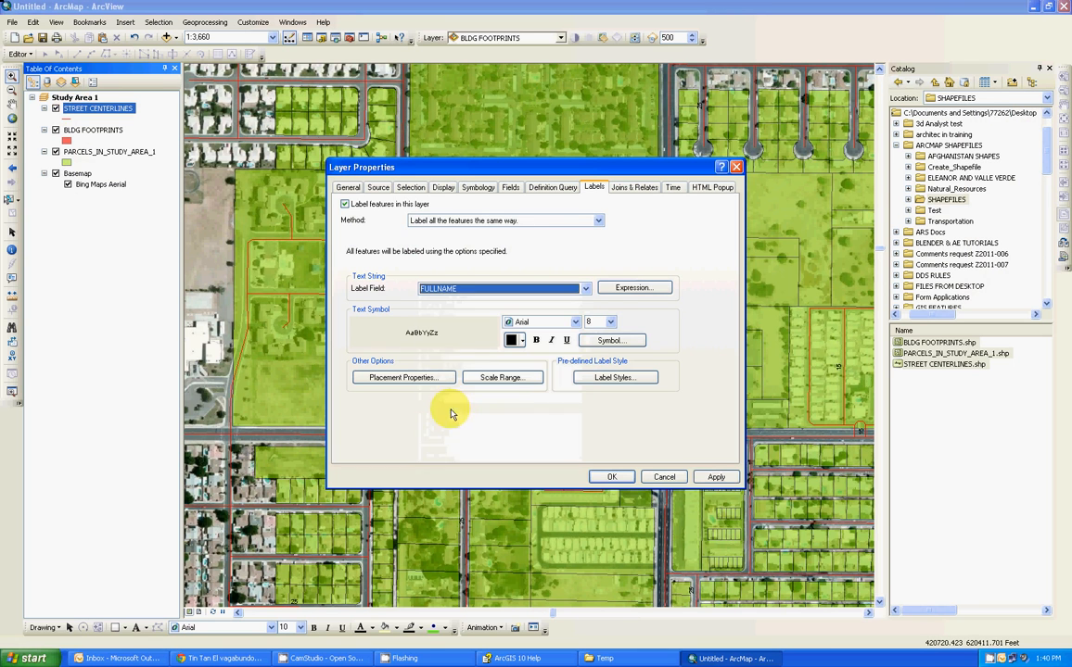
# Apply the STREET NAME 3 text symbol to the STREET CENTERLINES labels
pyautogui.click(610, 322)
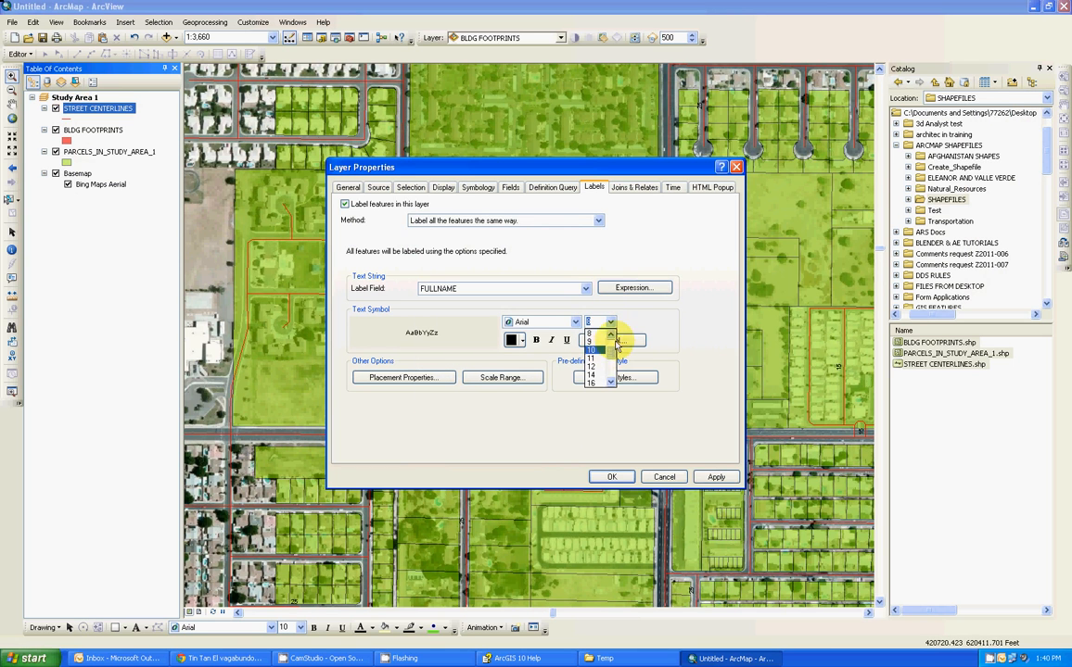
pyautogui.click(642, 319)
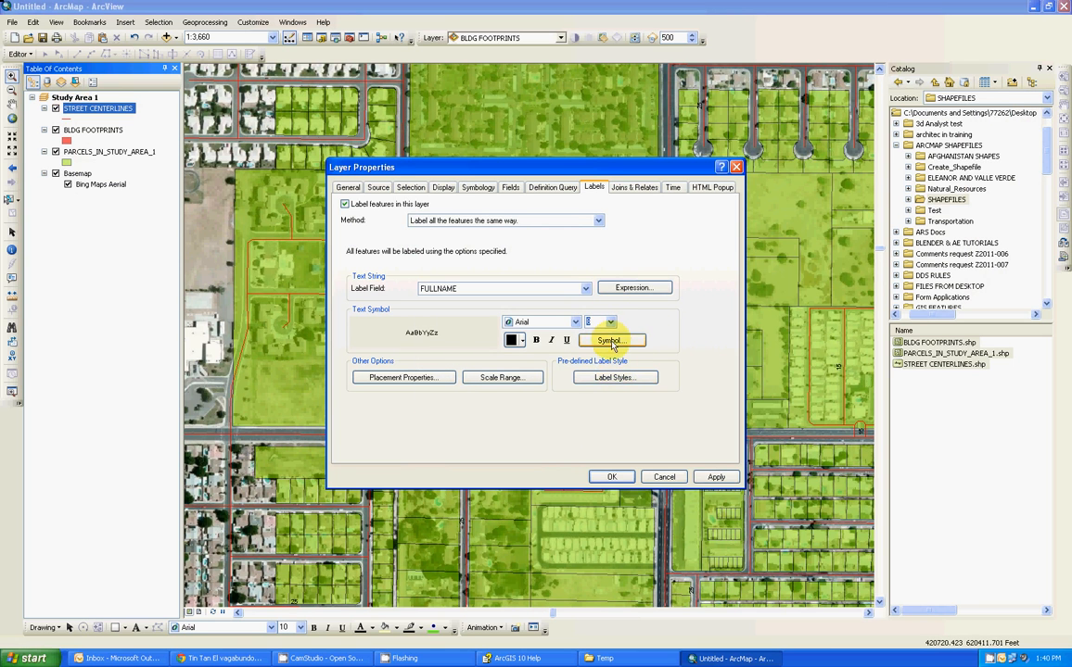
pyautogui.click(612, 341)
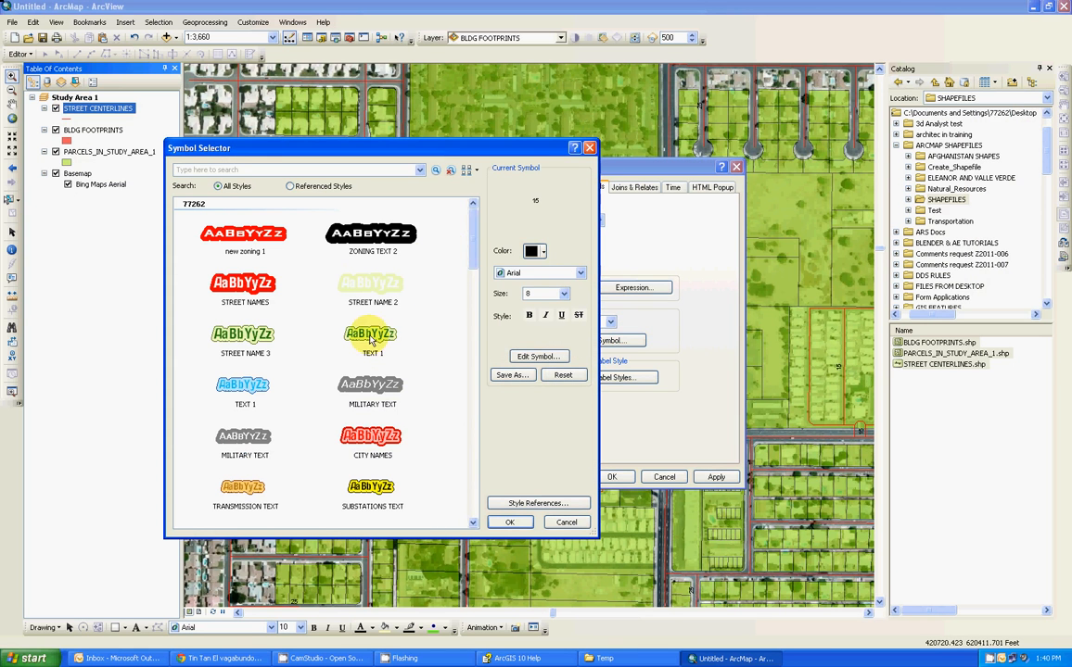
pyautogui.click(242, 335)
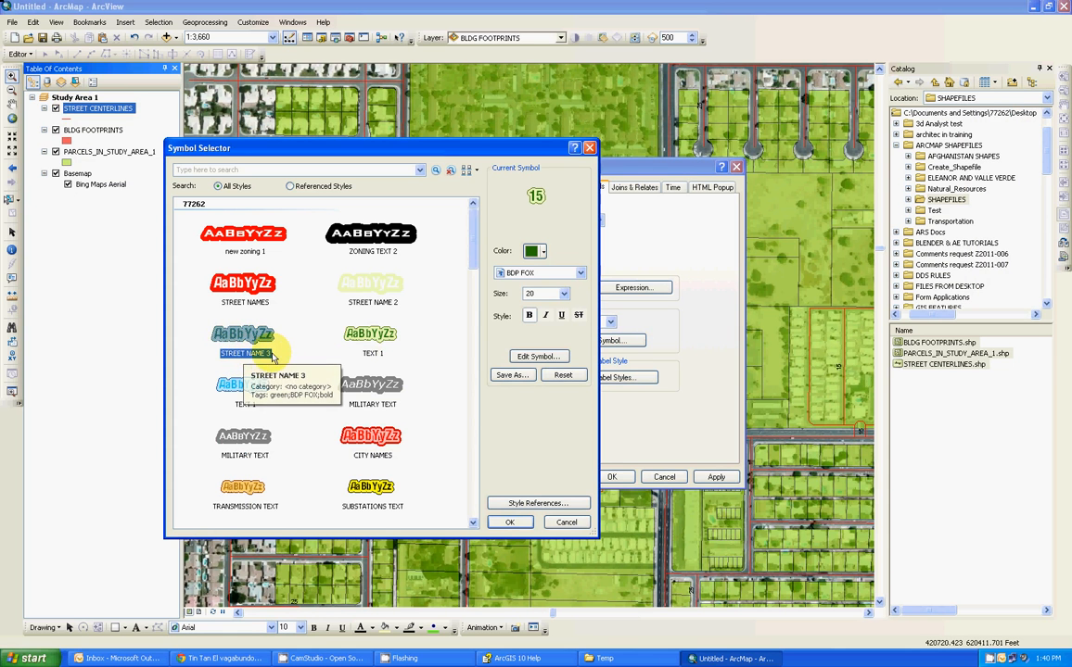
pyautogui.click(508, 523)
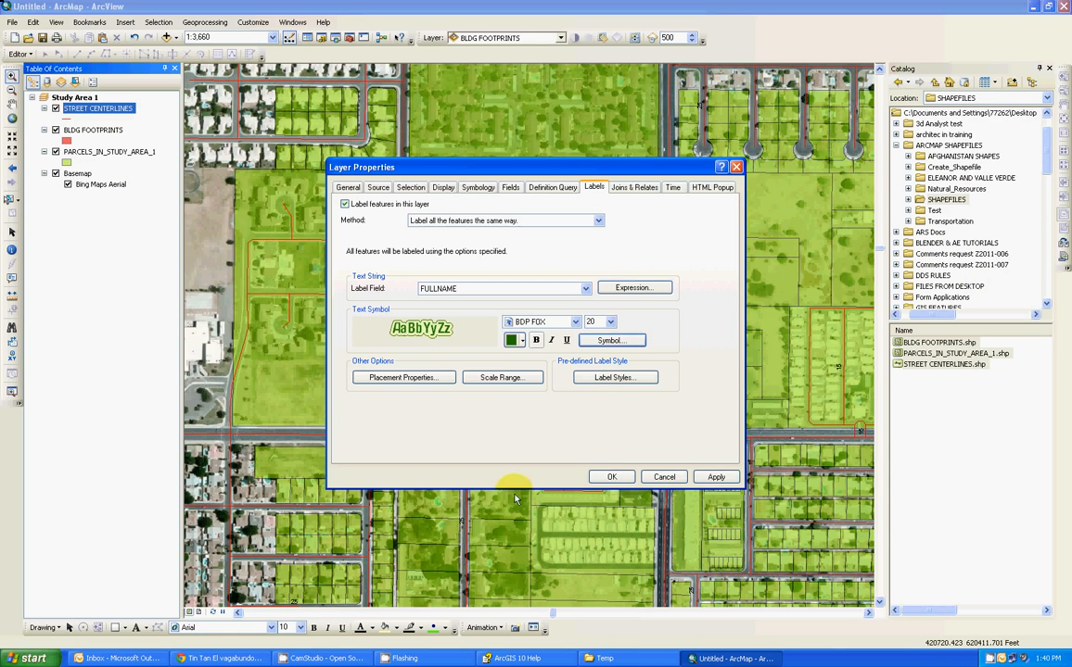
pyautogui.click(715, 476)
pyautogui.click(611, 478)
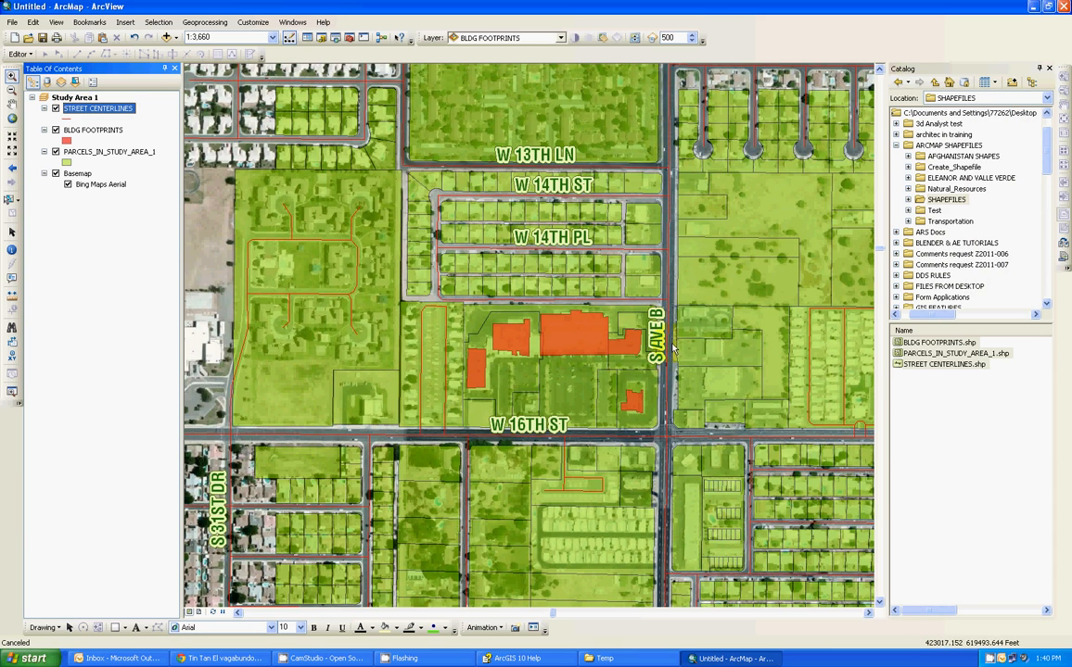
# Set the STREET CENTERLINES label text size to 10 and refresh the map
pyautogui.click(75, 109)
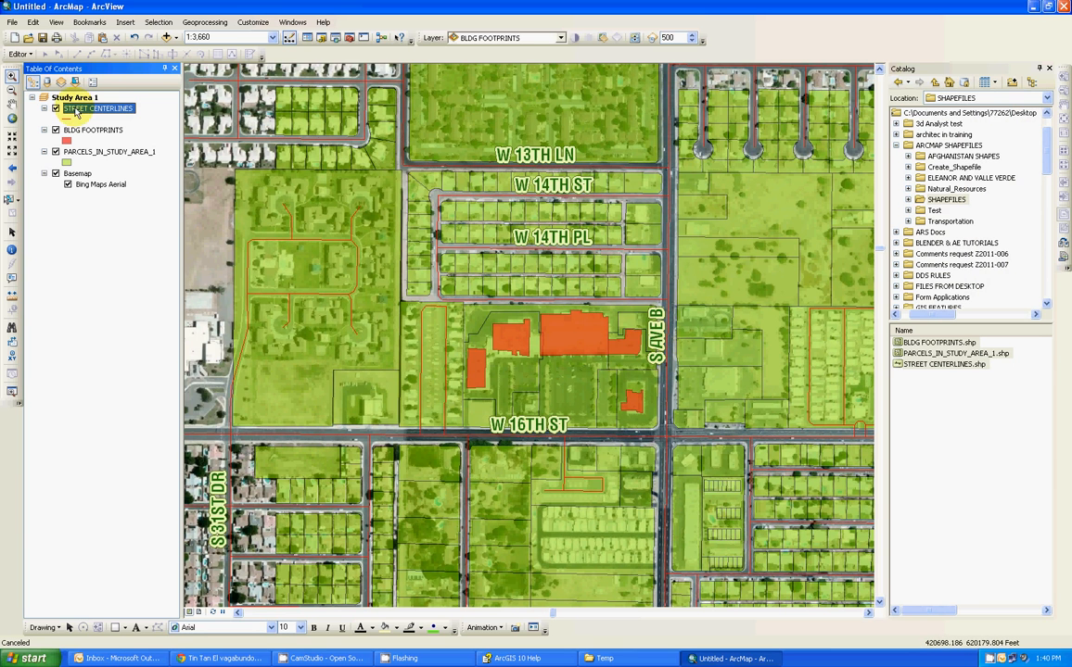
pyautogui.rightClick(75, 109)
pyautogui.click(124, 375)
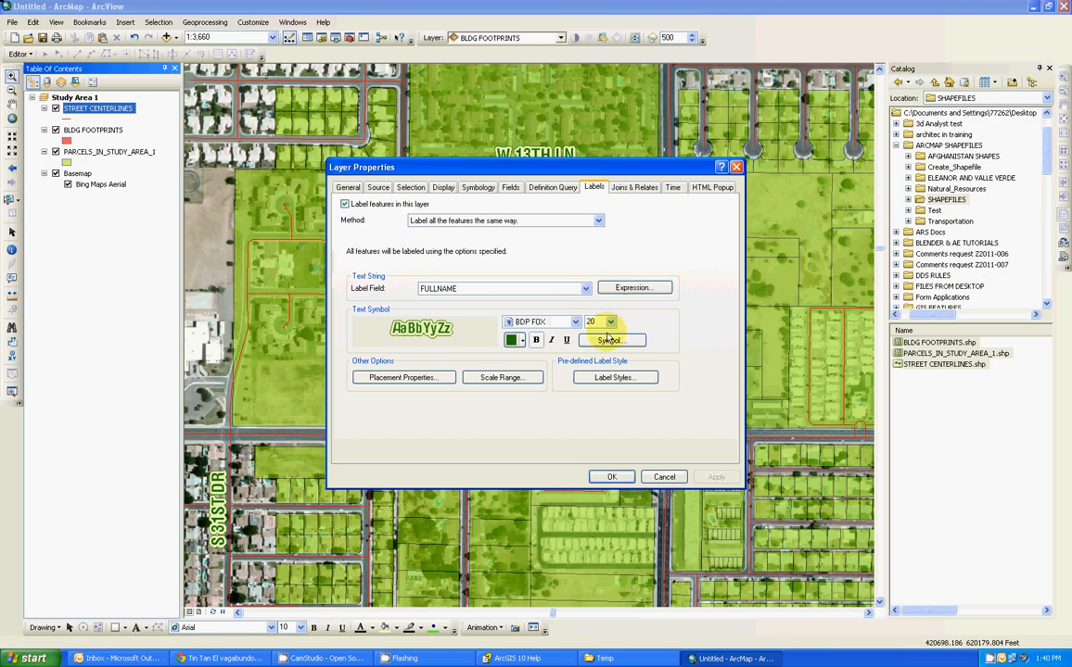
pyautogui.moveTo(596, 325); pyautogui.dragTo(575, 322)
pyautogui.write('10')
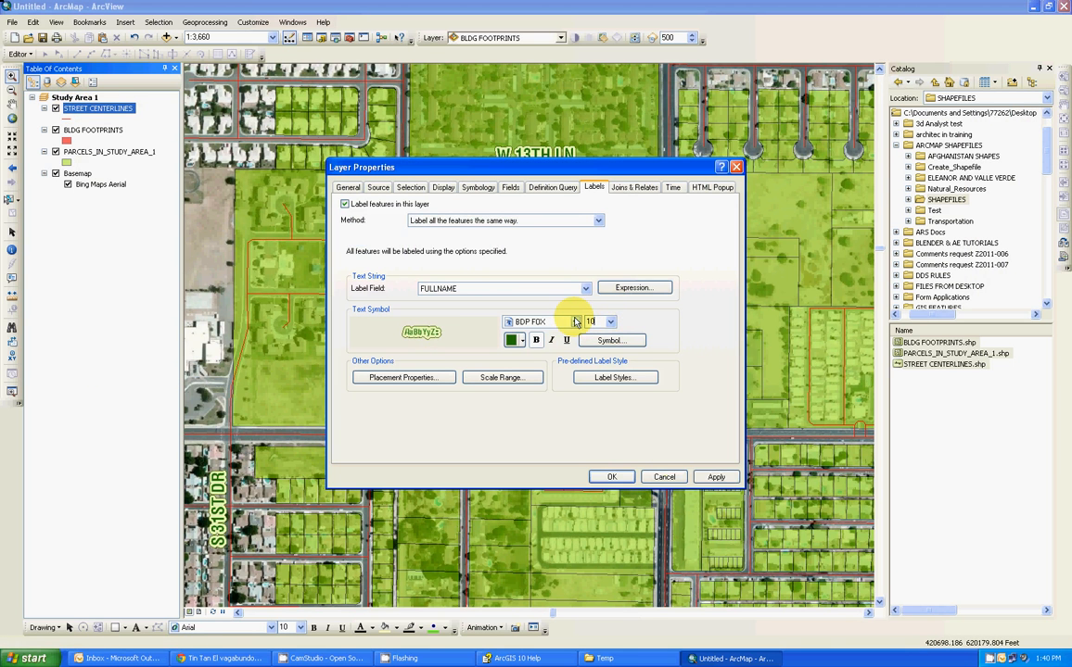
pyautogui.click(716, 477)
pyautogui.click(614, 477)
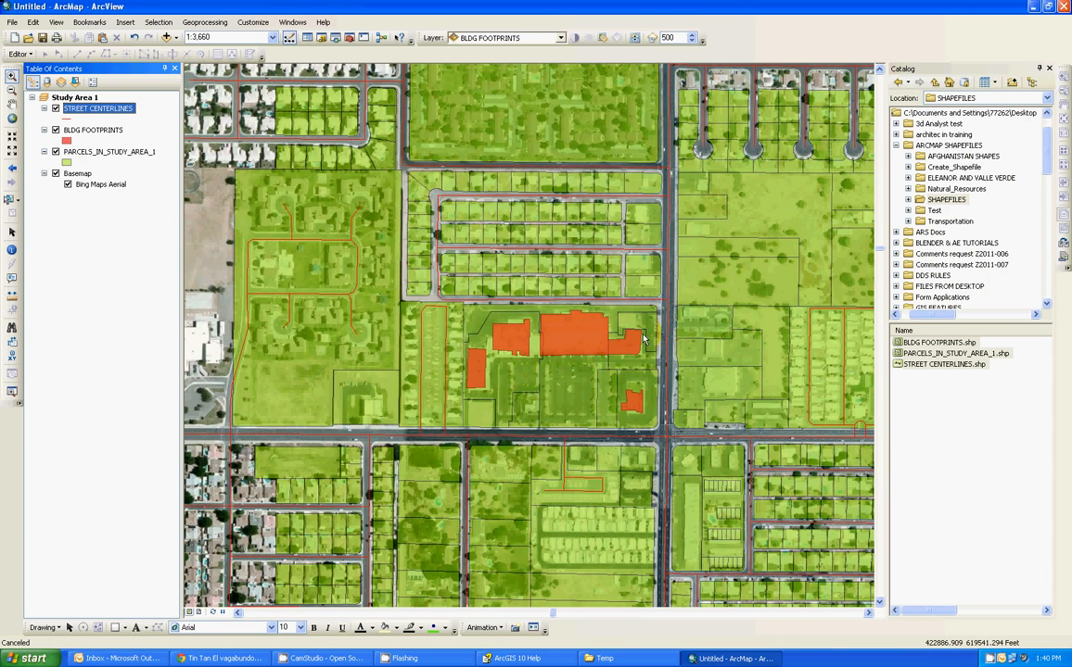
pyautogui.click(214, 614)
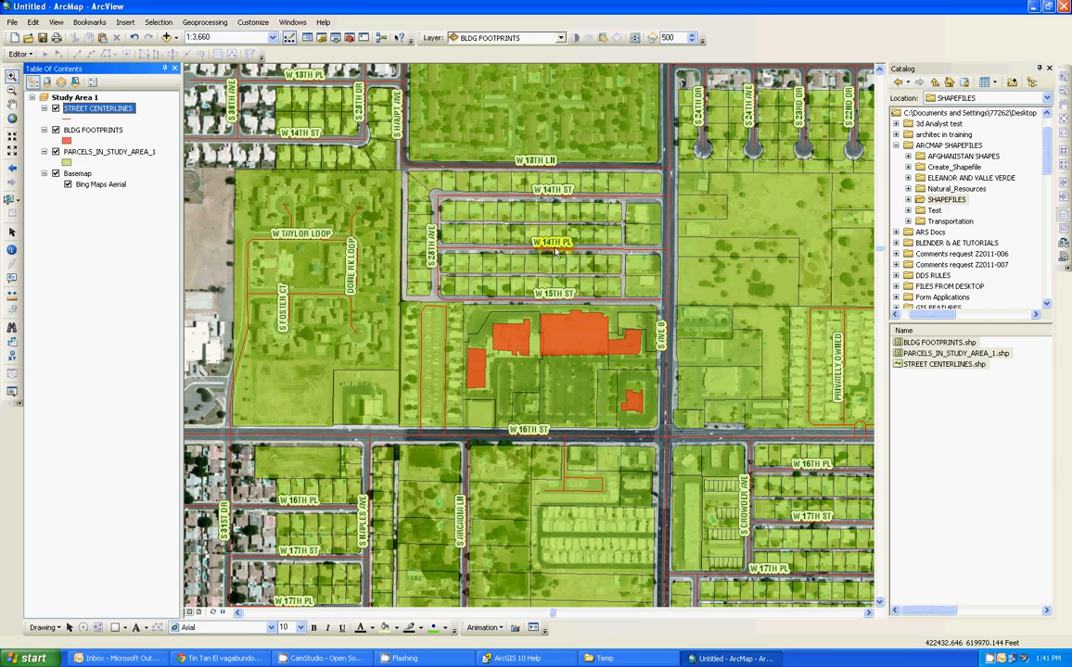
# Open the STREET CENTERLINES layer properties and review the label conflict detection, labeling method, display and text symbol options
pyautogui.rightClick(82, 106)
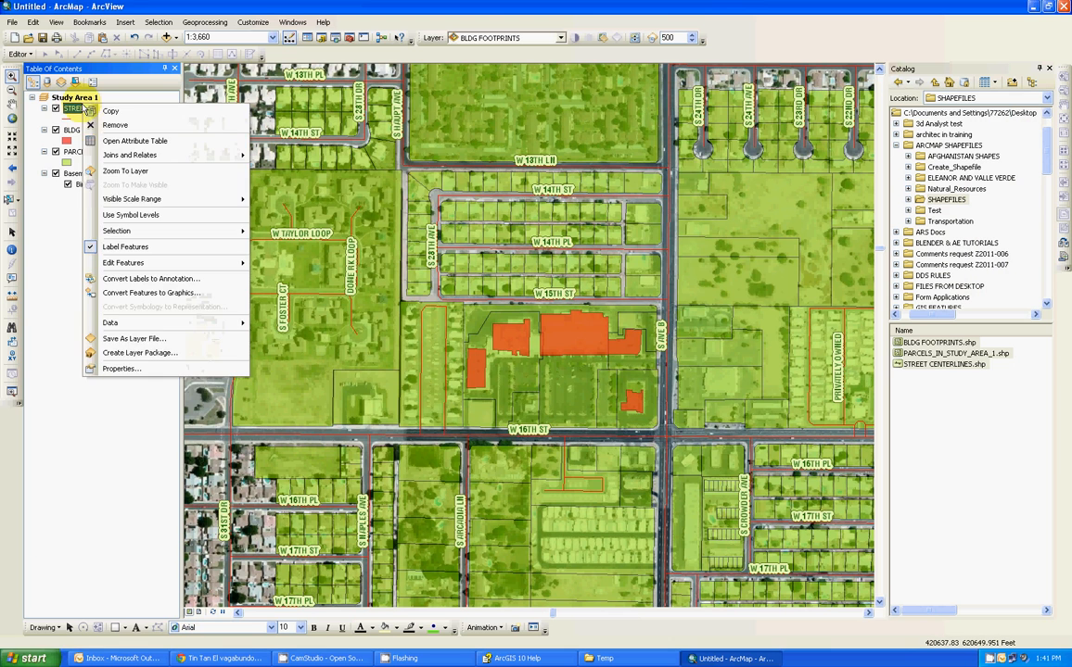
pyautogui.click(123, 368)
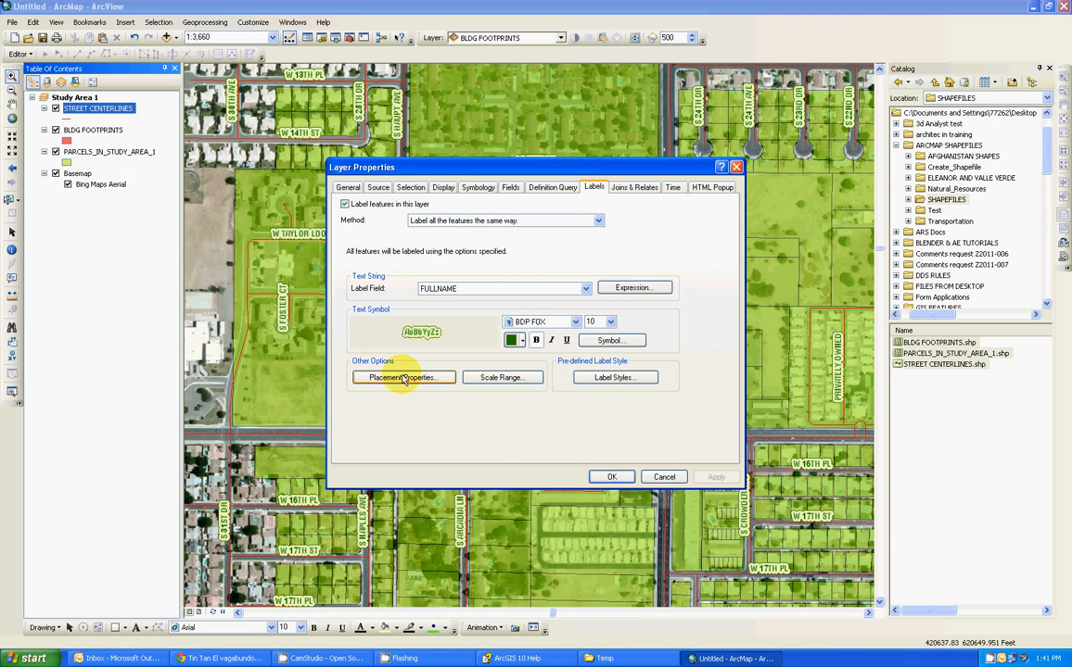
pyautogui.click(404, 378)
pyautogui.click(517, 227)
pyautogui.click(501, 237)
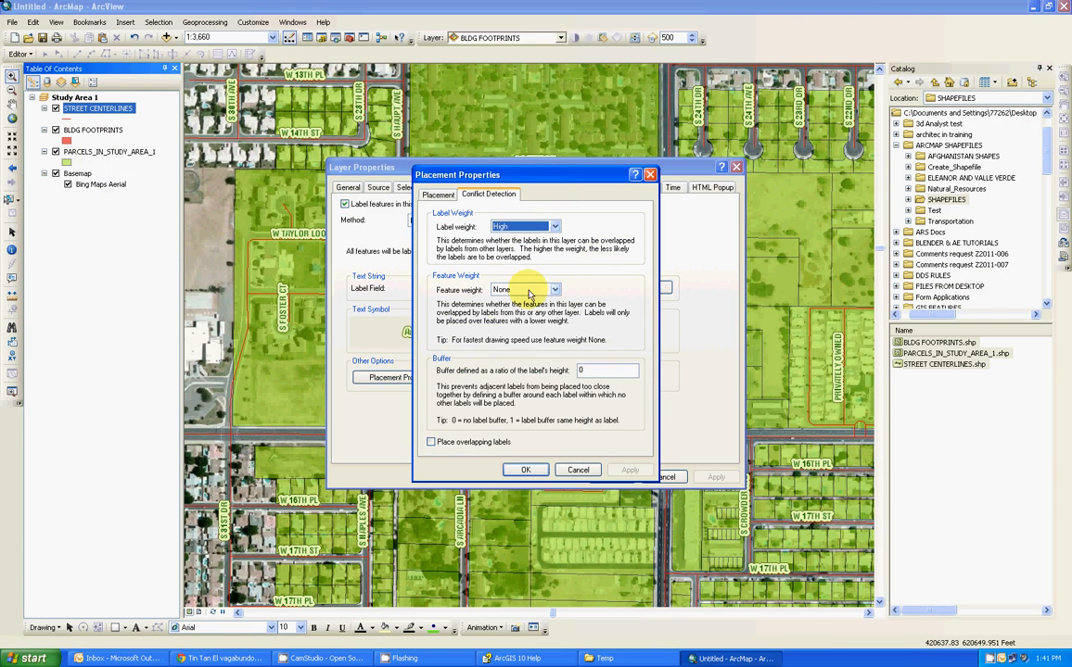
pyautogui.click(577, 470)
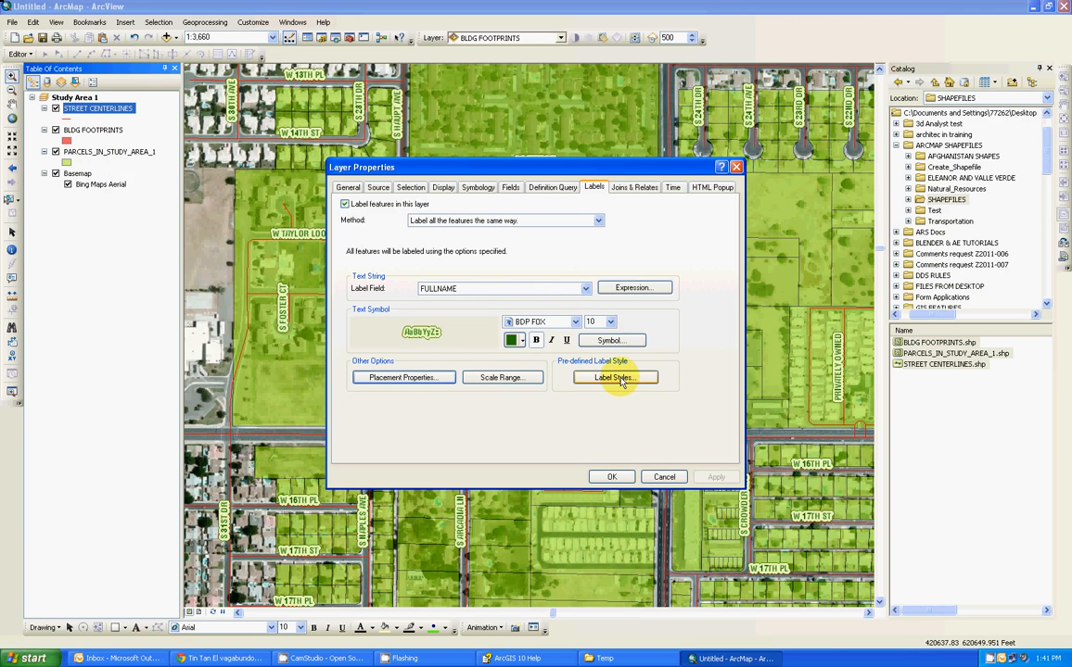
pyautogui.click(459, 221)
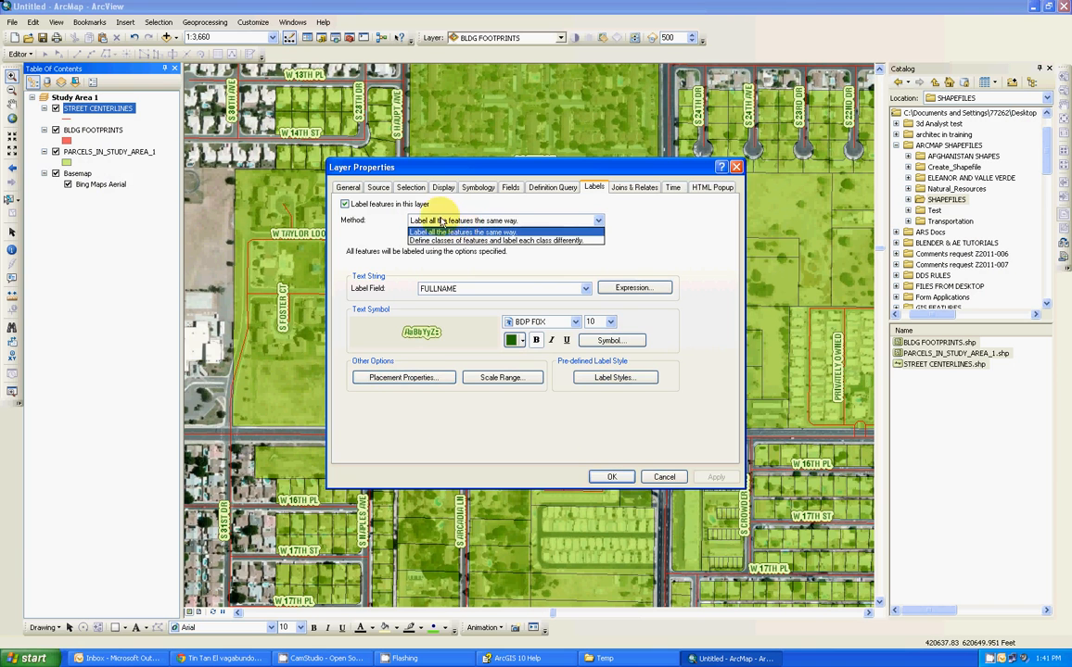
pyautogui.click(425, 186)
pyautogui.click(443, 187)
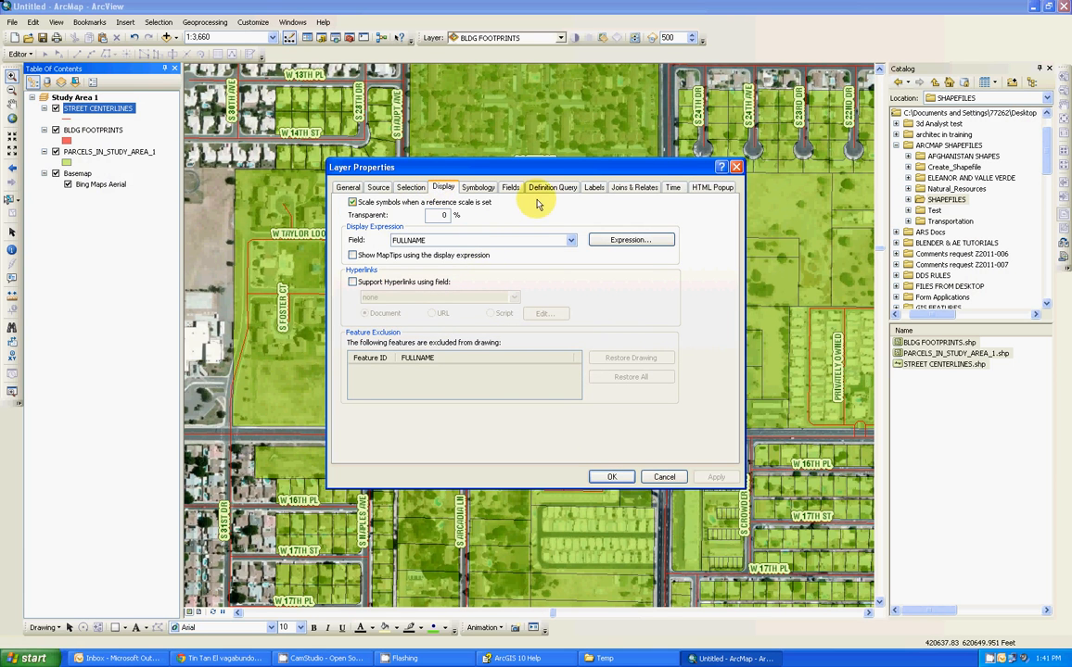
pyautogui.click(593, 187)
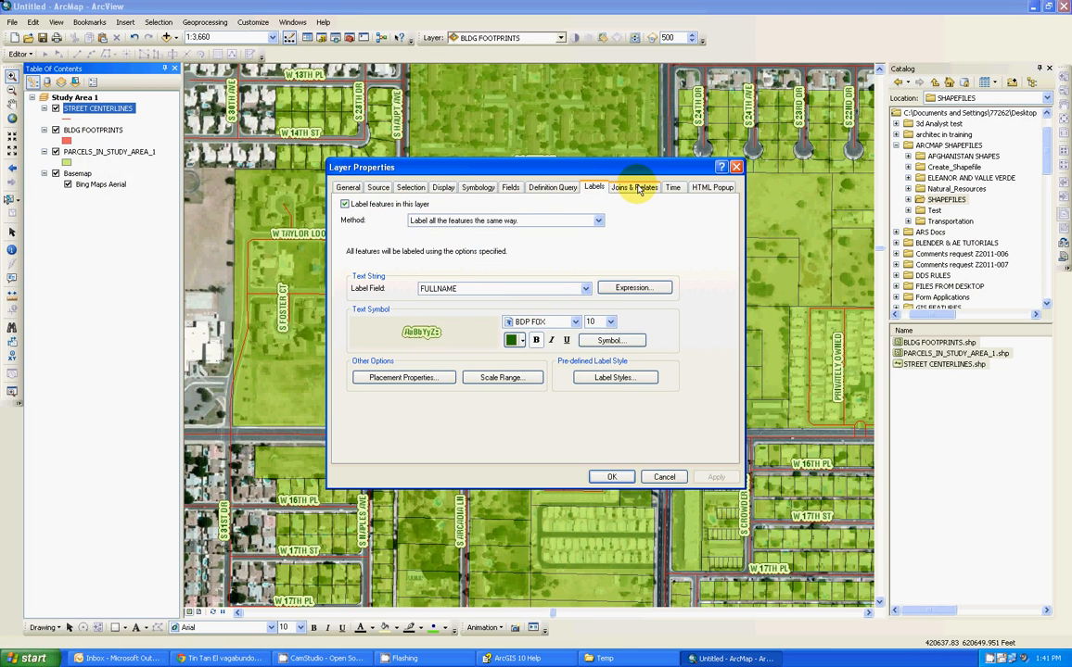
pyautogui.click(610, 340)
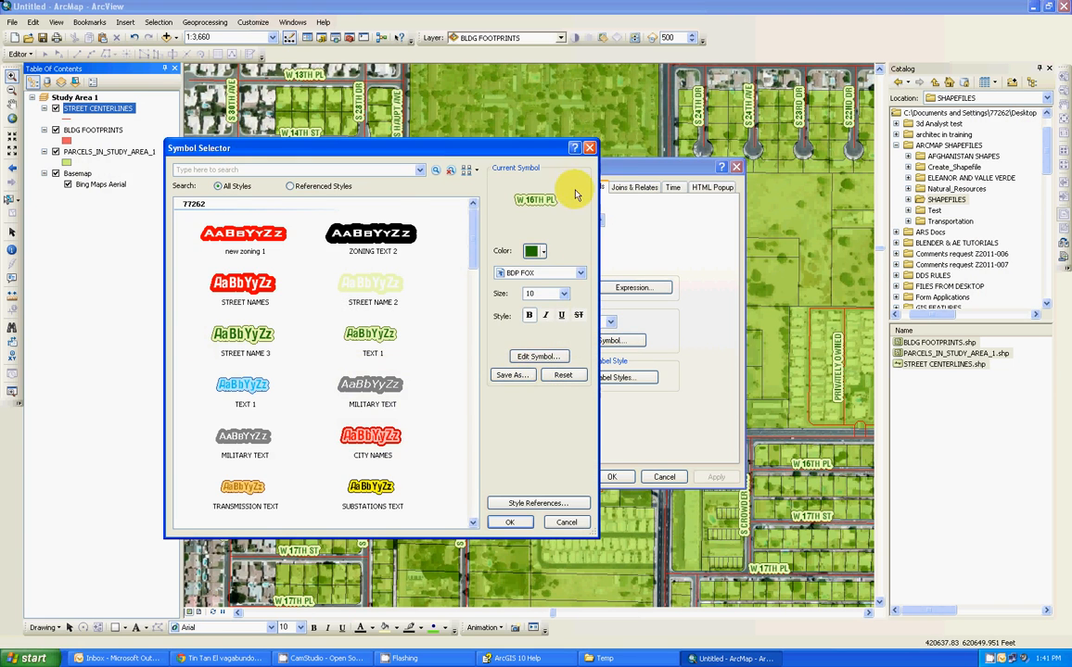
pyautogui.click(589, 149)
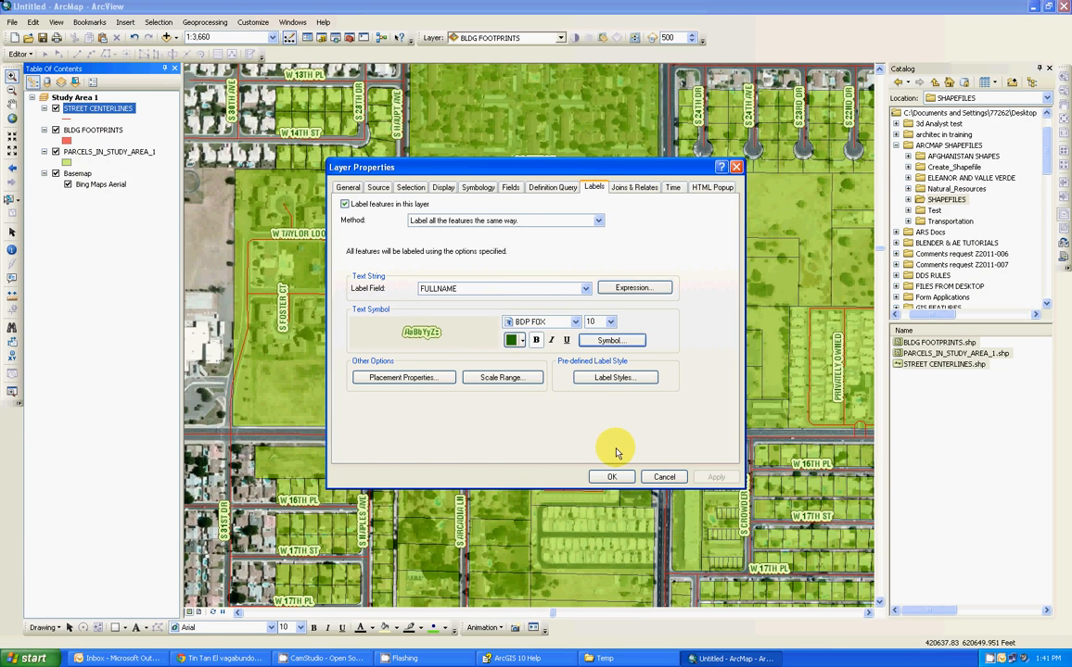
# Set the street label placement to On the line instead of Above, apply it and refresh the map
pyautogui.click(408, 379)
pyautogui.click(438, 195)
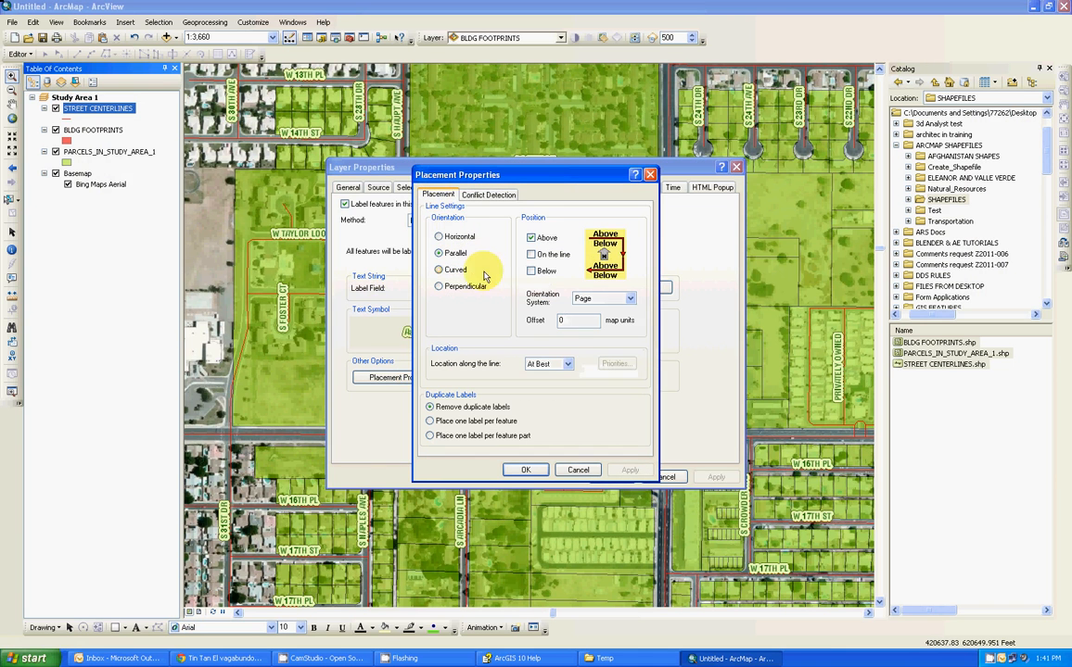
pyautogui.click(531, 254)
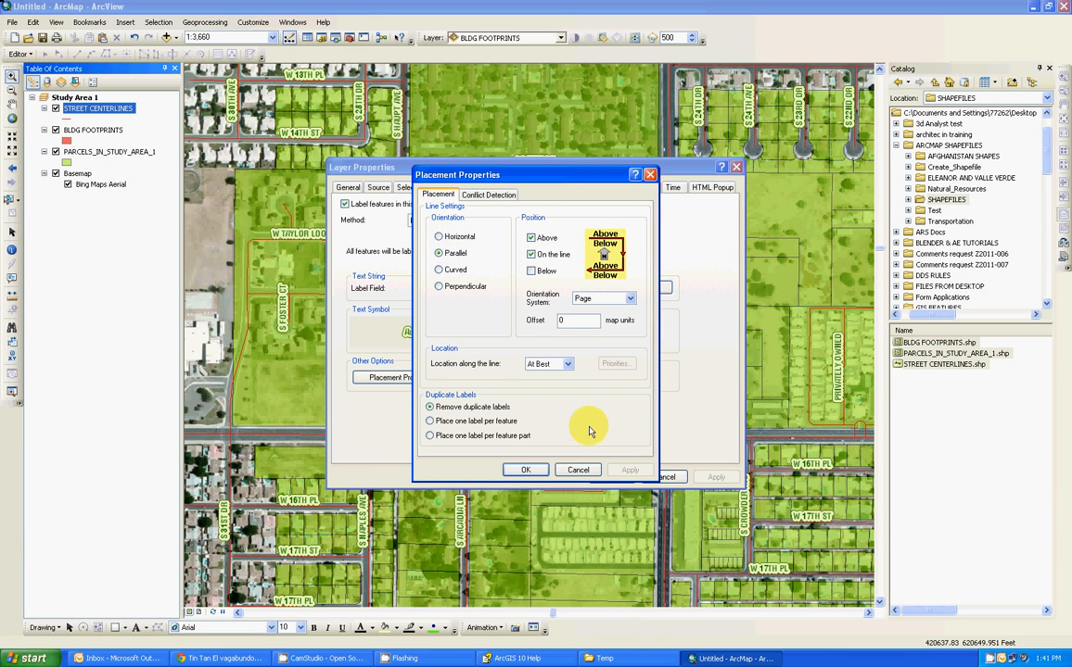
pyautogui.click(531, 237)
pyautogui.click(541, 472)
pyautogui.click(715, 475)
pyautogui.click(615, 476)
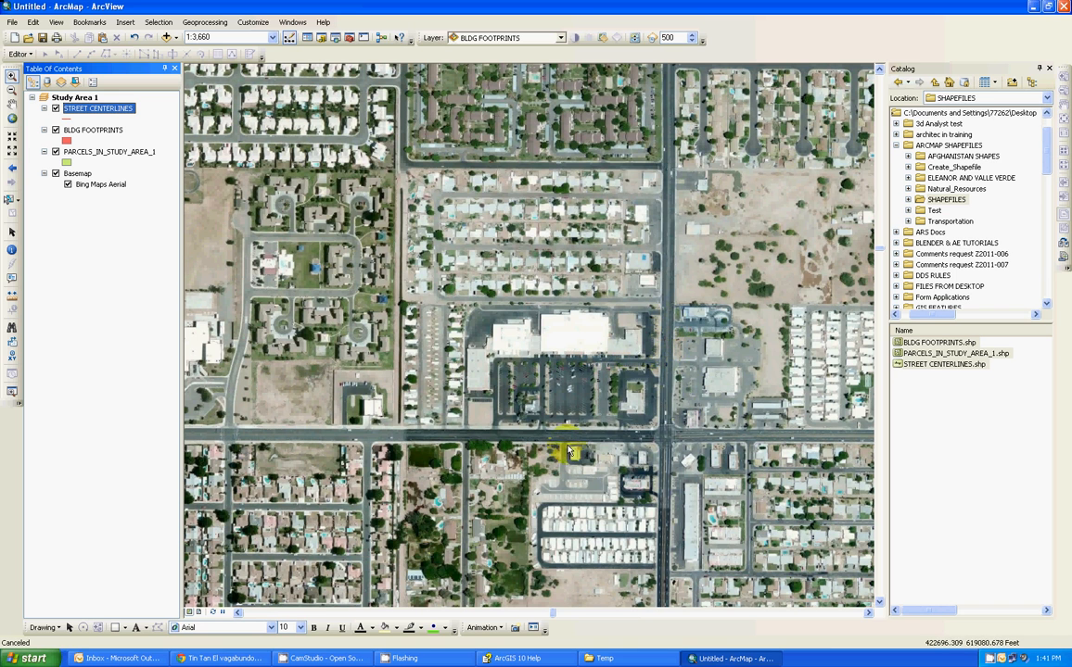
pyautogui.click(215, 613)
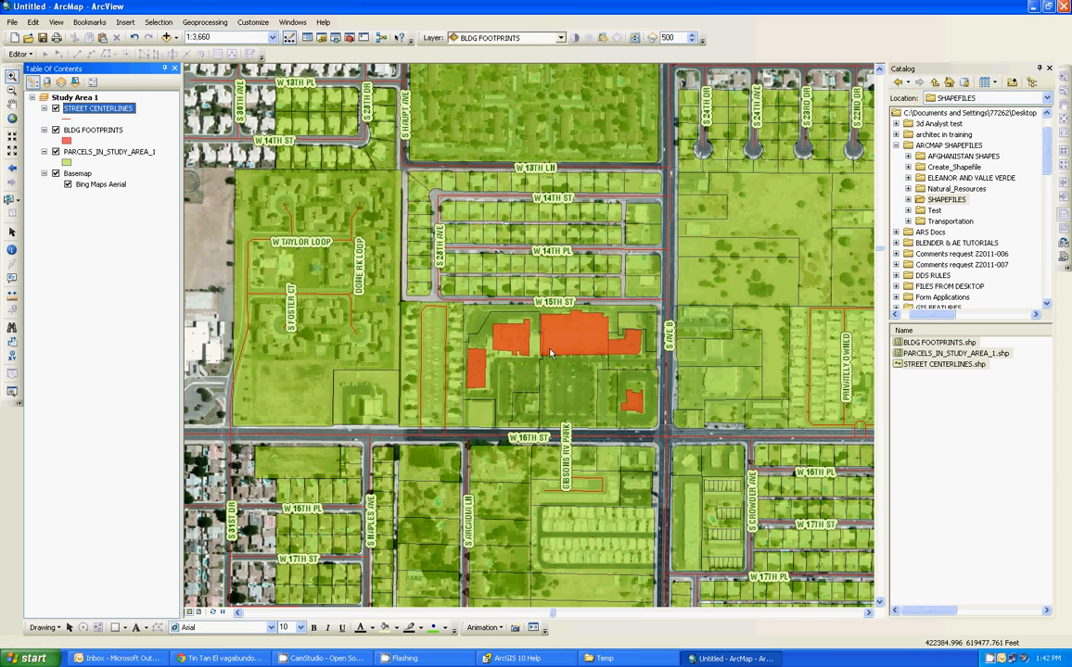
# Switch to the layout view and widen the data frame on both sides to the page's printable margins
pyautogui.click(198, 614)
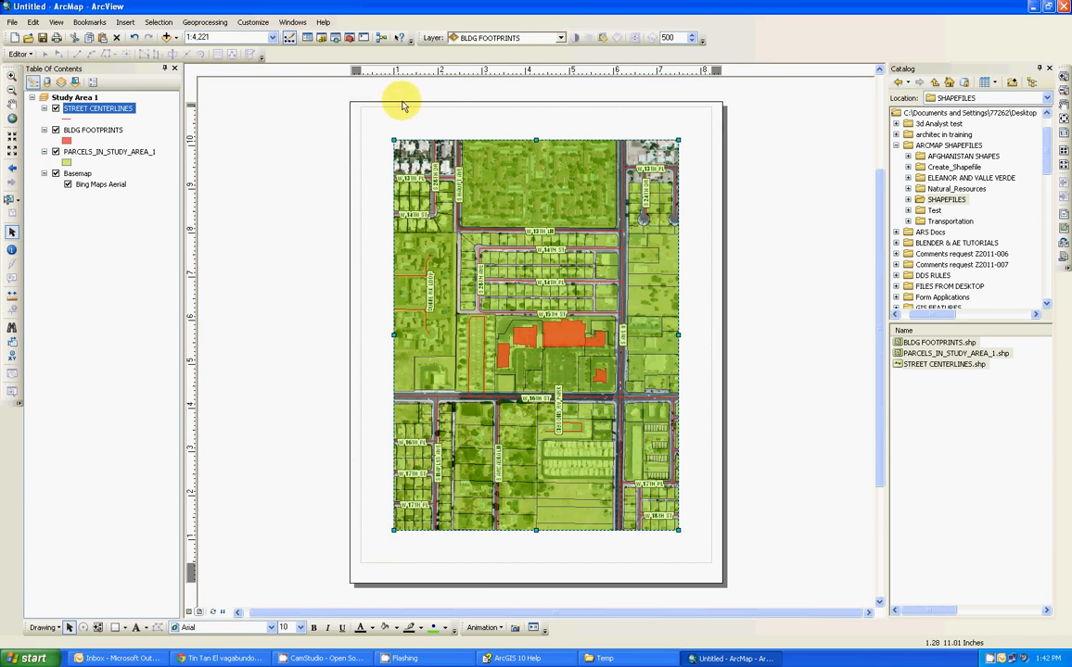
pyautogui.moveTo(393, 335); pyautogui.dragTo(360, 339)
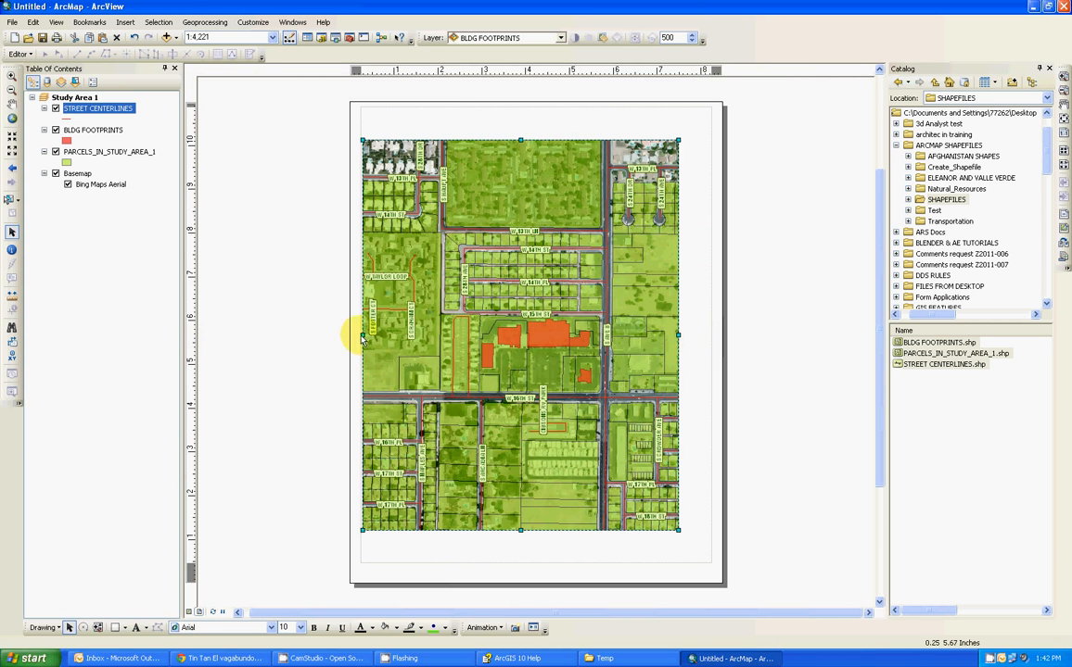
pyautogui.moveTo(681, 335); pyautogui.dragTo(710, 336)
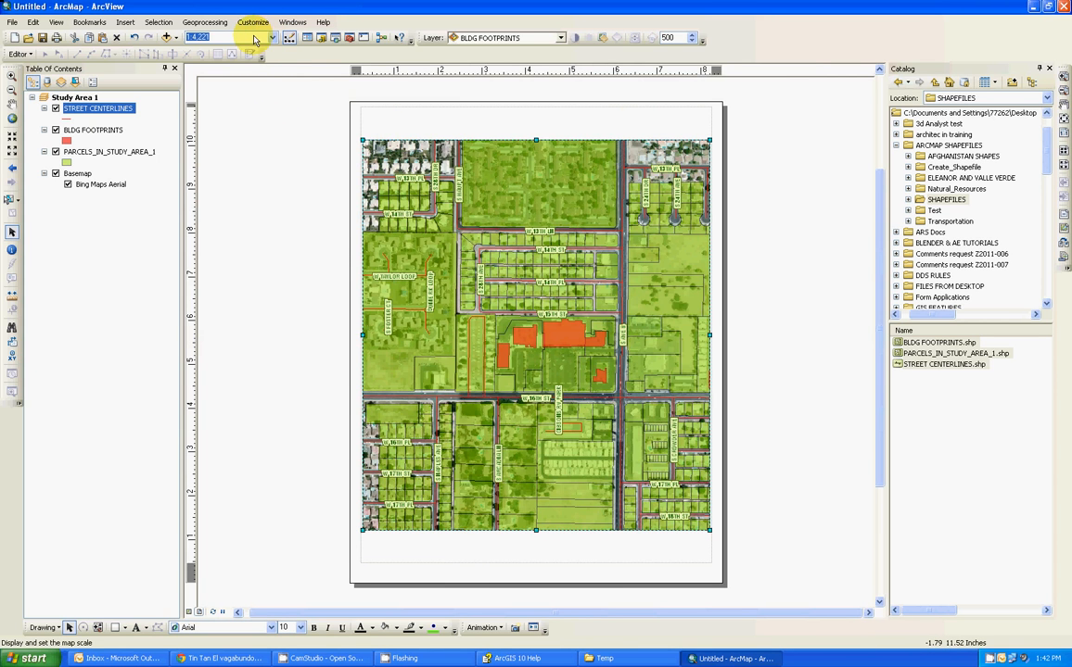
# Set the layout's map scale to 1:3,600 and pan the map slightly upward within the data frame
pyautogui.press('Return')
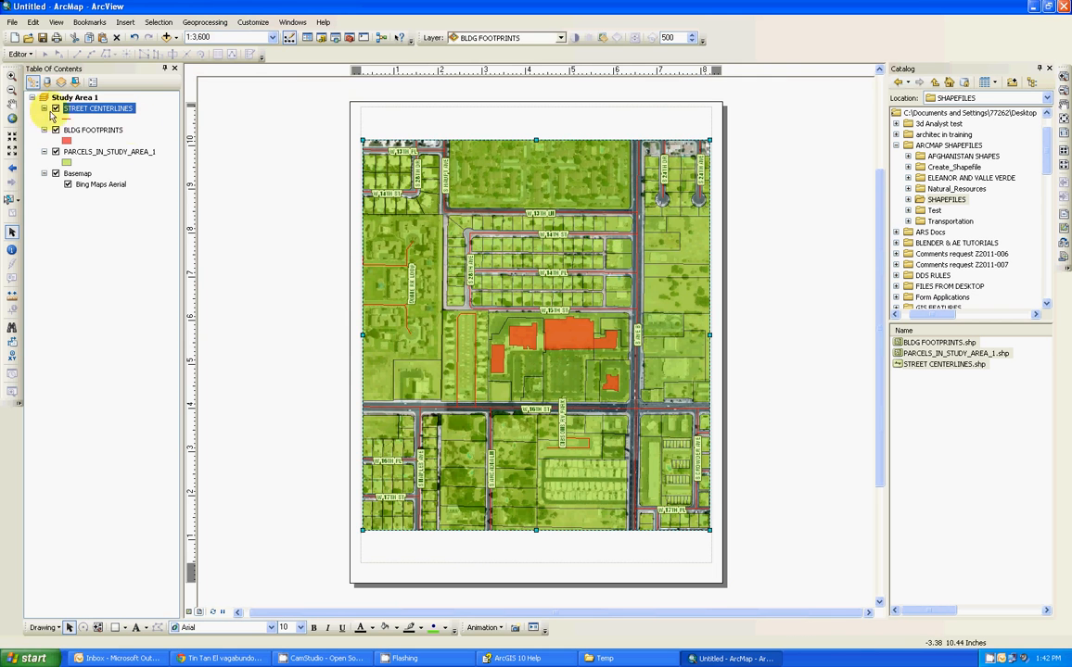
pyautogui.click(12, 103)
pyautogui.moveTo(533, 340); pyautogui.dragTo(534, 326)
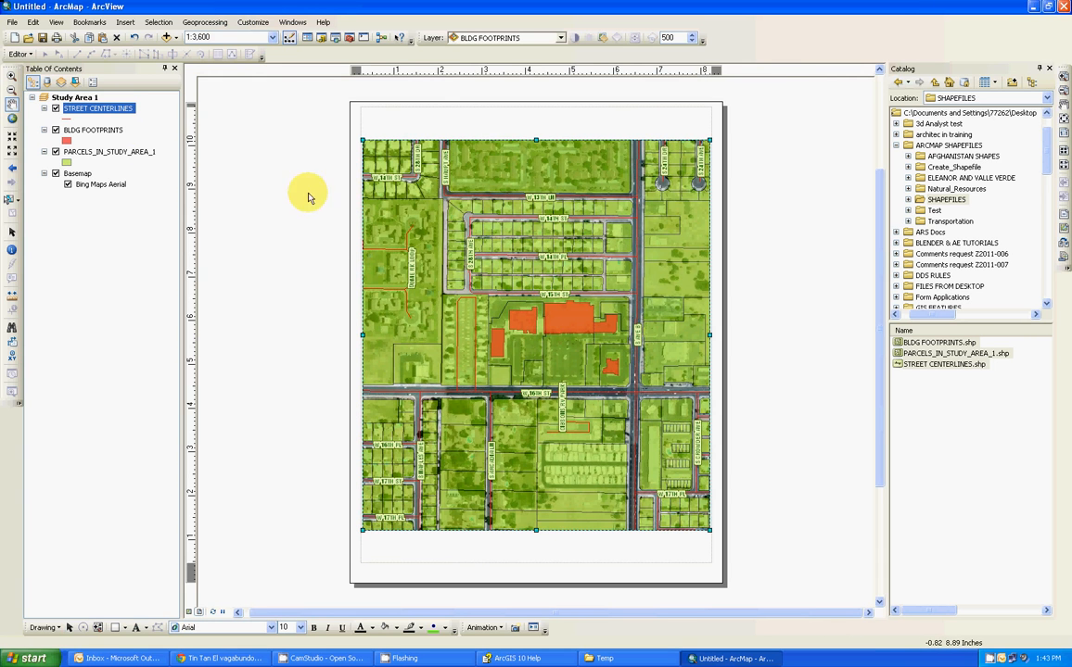
pyautogui.click(12, 234)
pyautogui.click(289, 279)
pyautogui.click(498, 277)
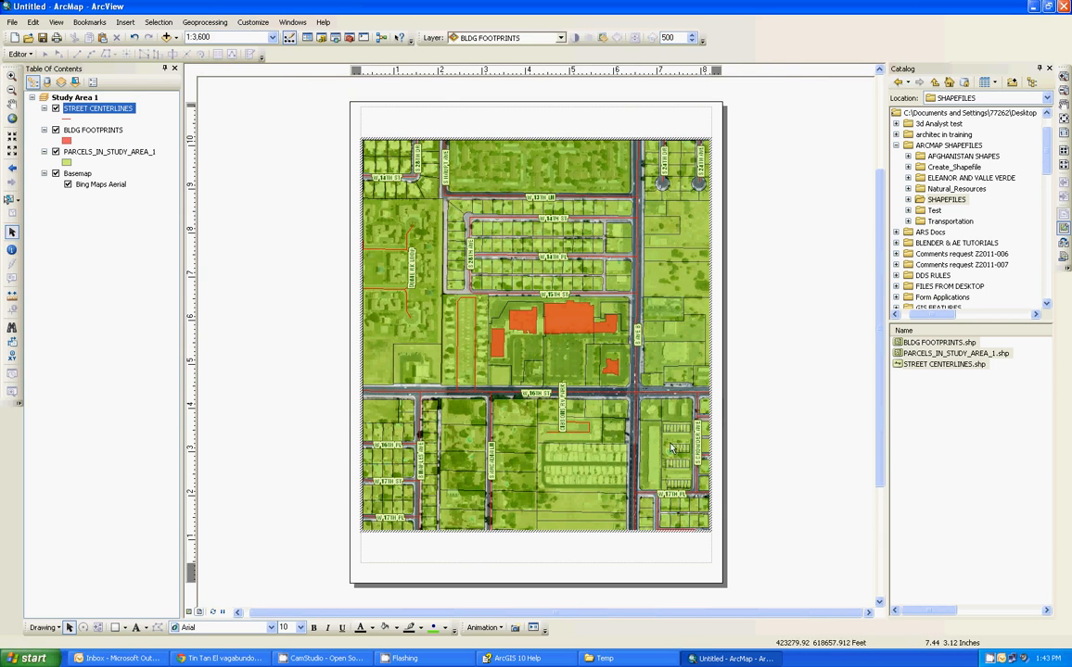
pyautogui.click(780, 404)
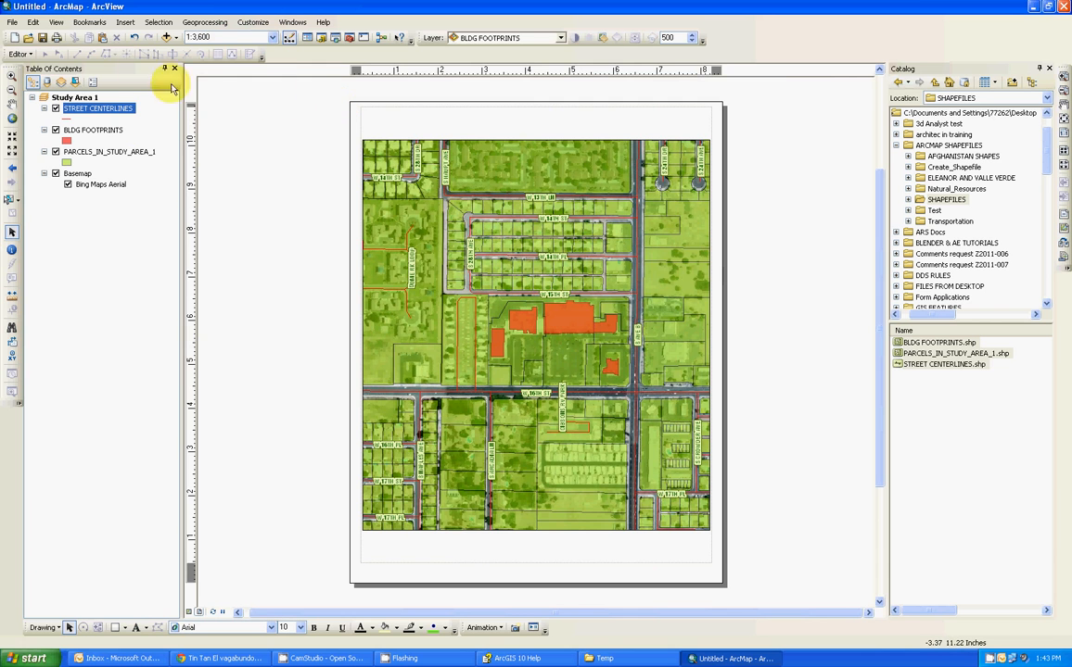
# Review the Study Area 1 data frame's frame and general properties, and close them without changes
pyautogui.click(56, 24)
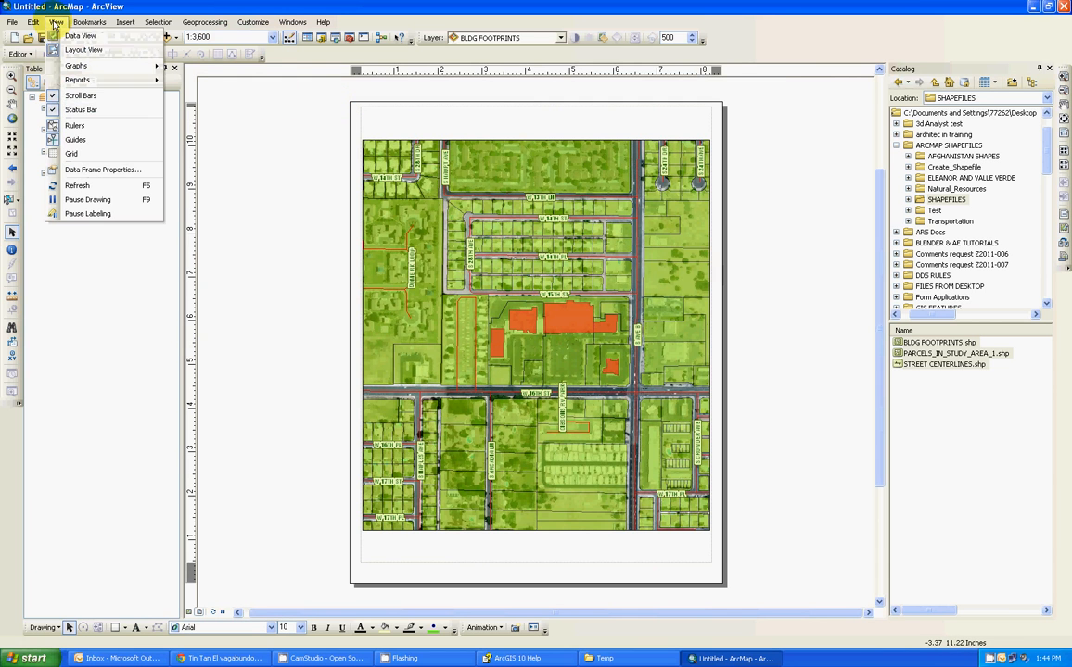
pyautogui.click(100, 171)
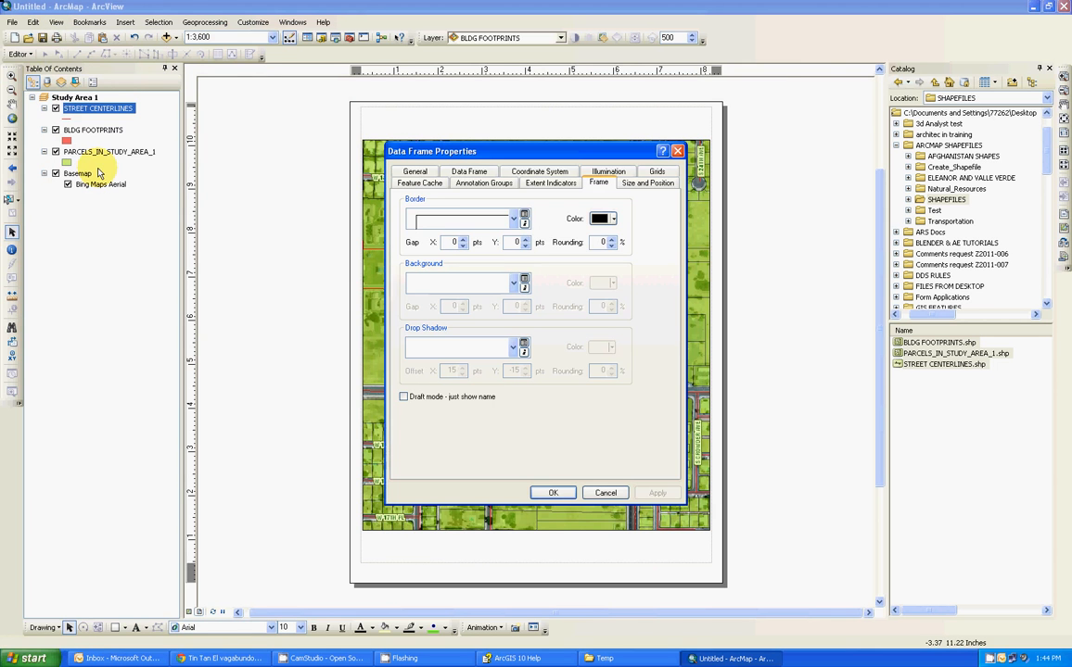
pyautogui.click(416, 173)
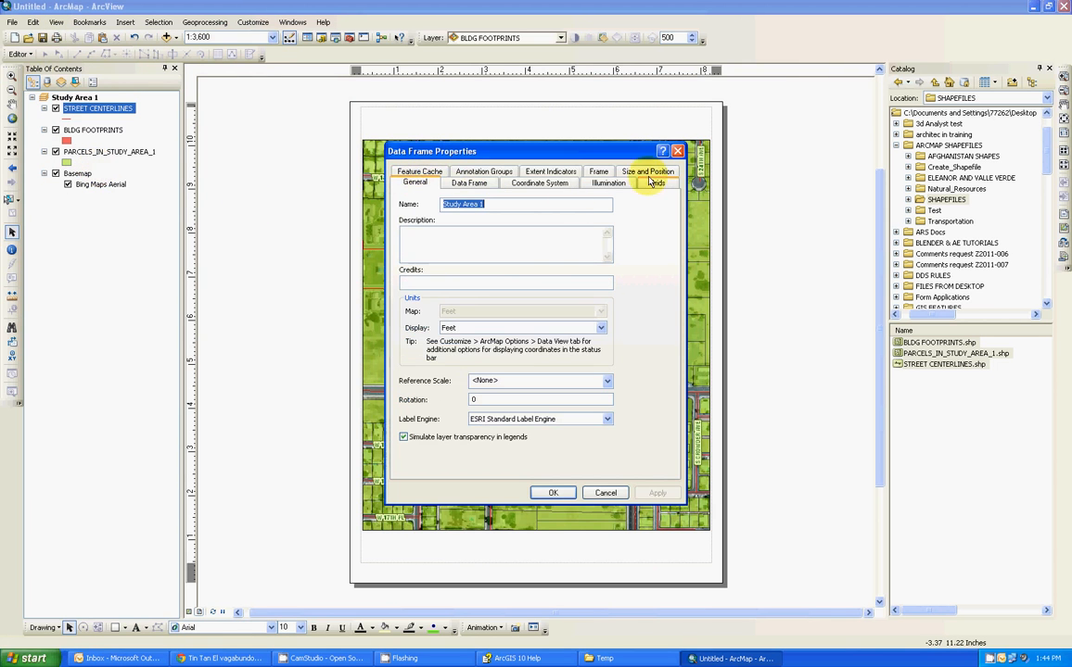
pyautogui.click(673, 139)
# Set up the layout page as Tabloid paper in landscape orientation
pyautogui.click(13, 22)
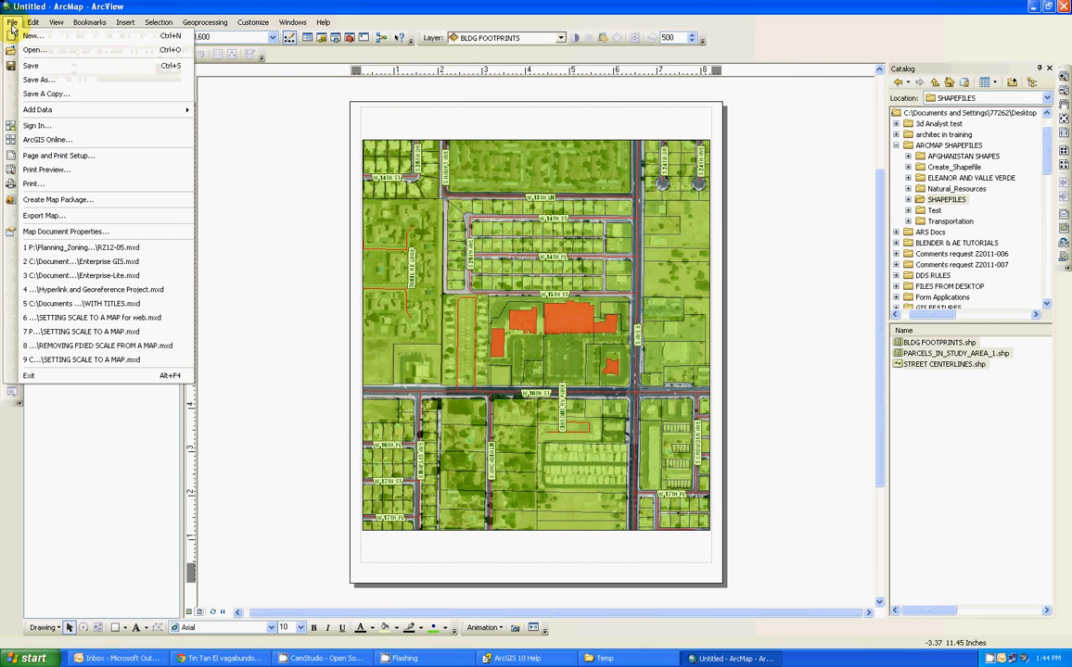
pyautogui.click(51, 157)
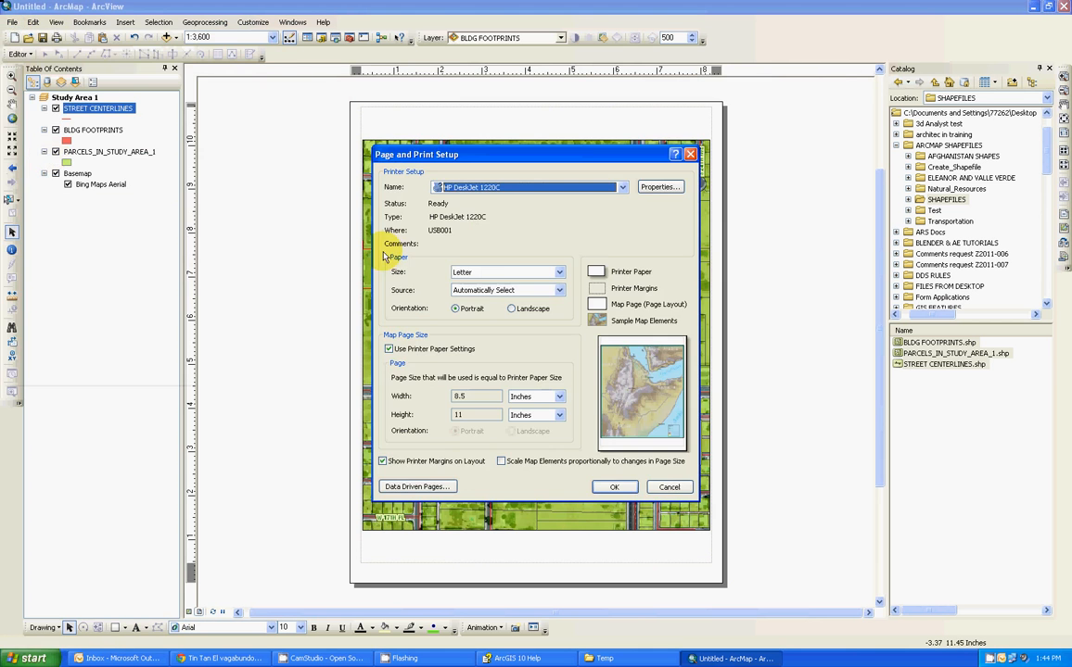
pyautogui.click(513, 310)
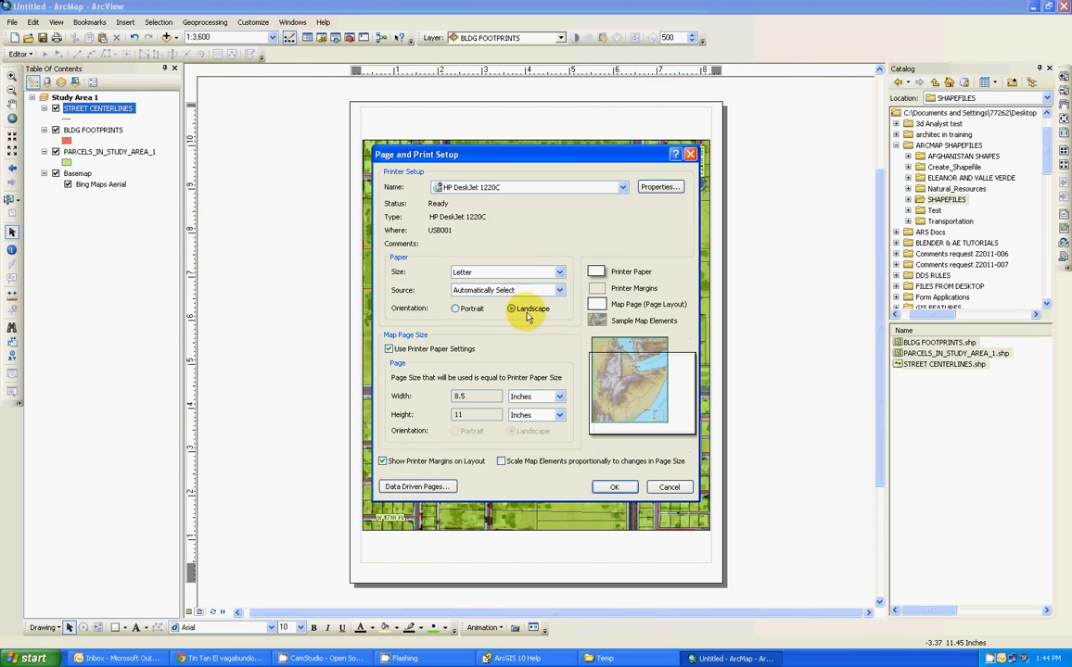
pyautogui.click(456, 309)
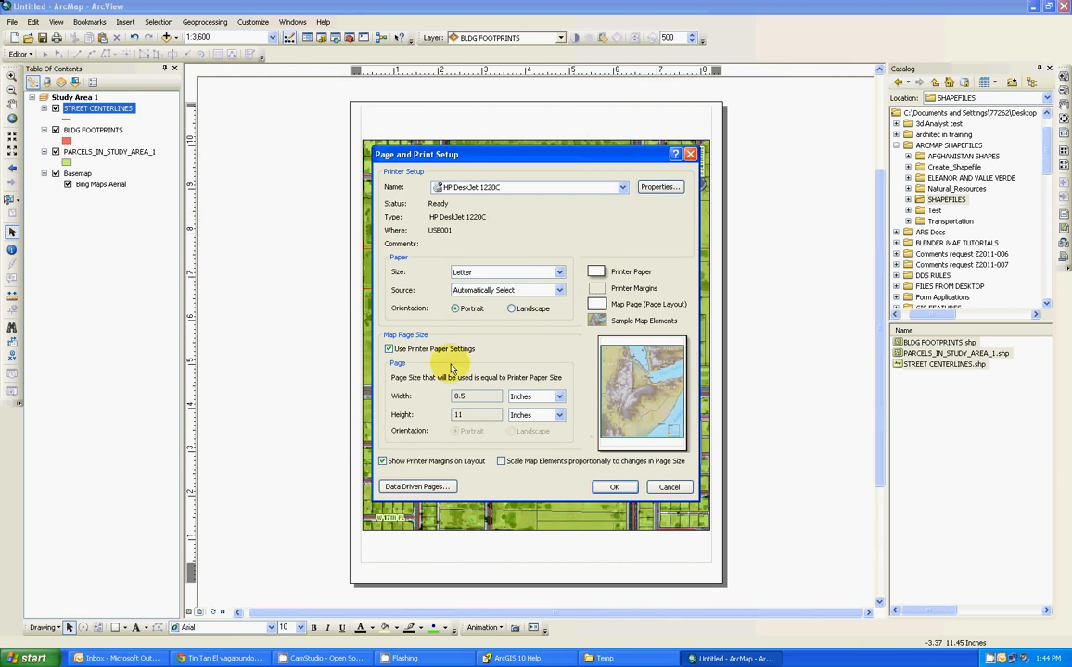
pyautogui.click(519, 272)
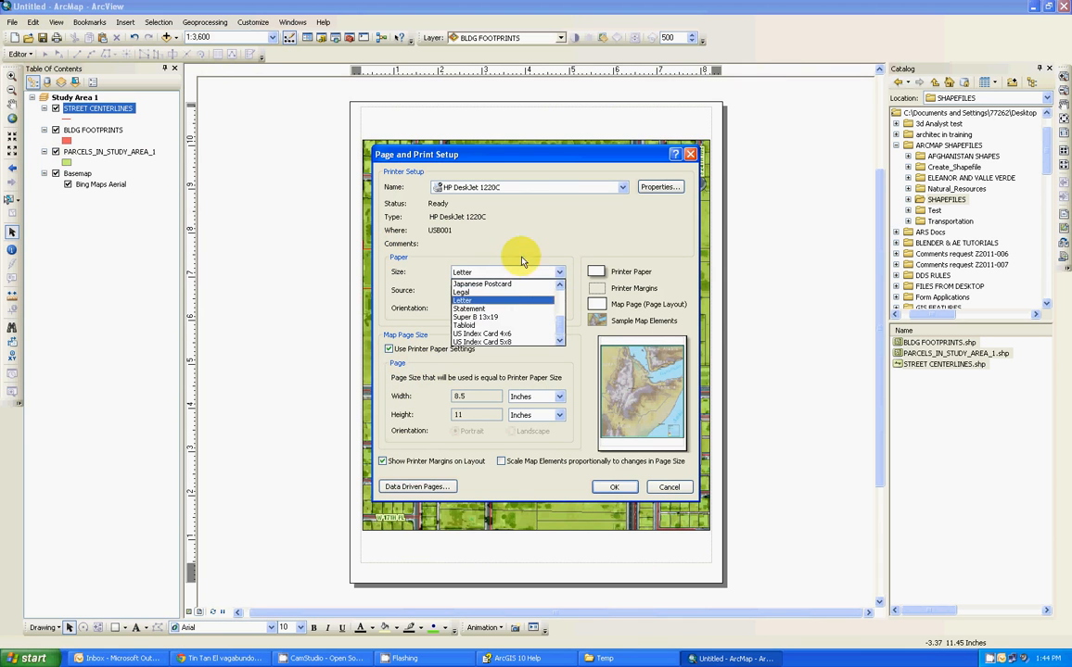
pyautogui.click(463, 325)
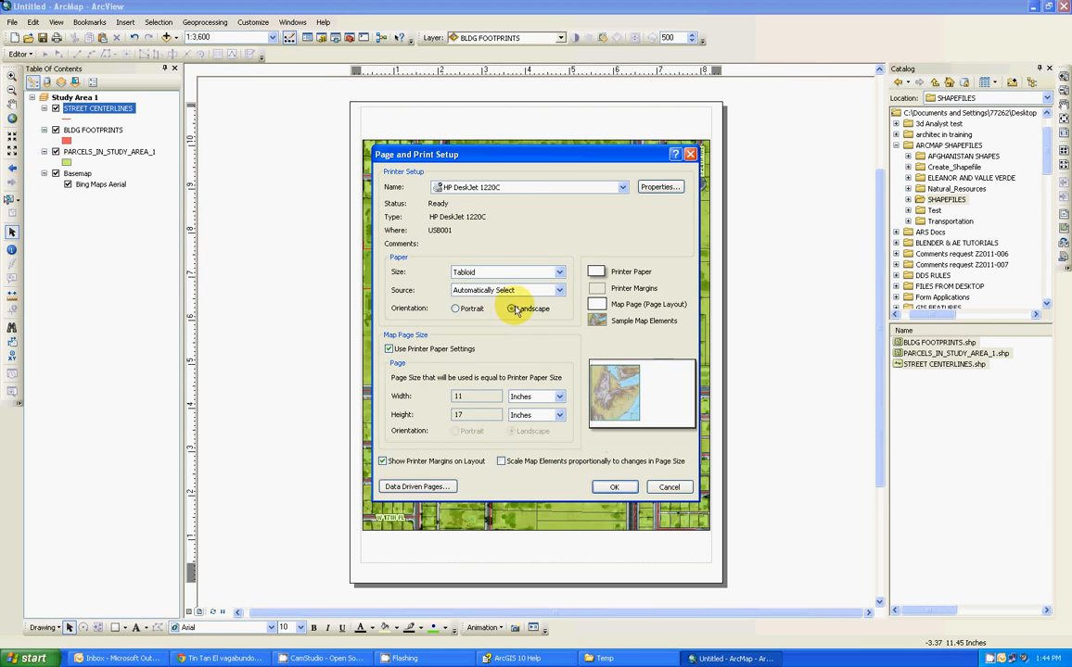
pyautogui.click(620, 487)
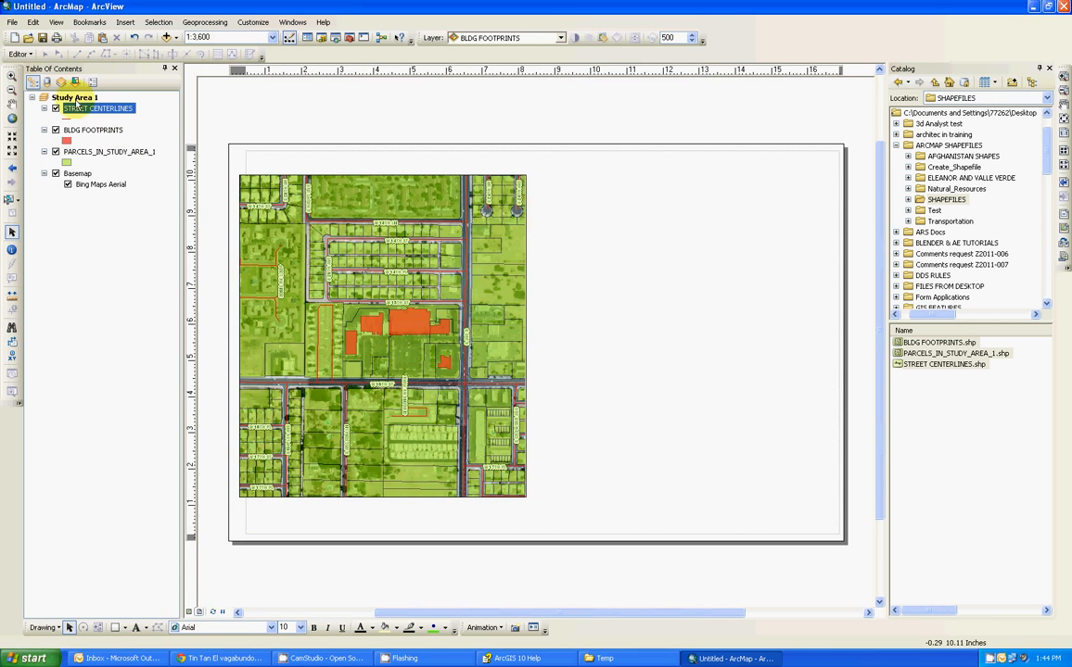
pyautogui.click(65, 208)
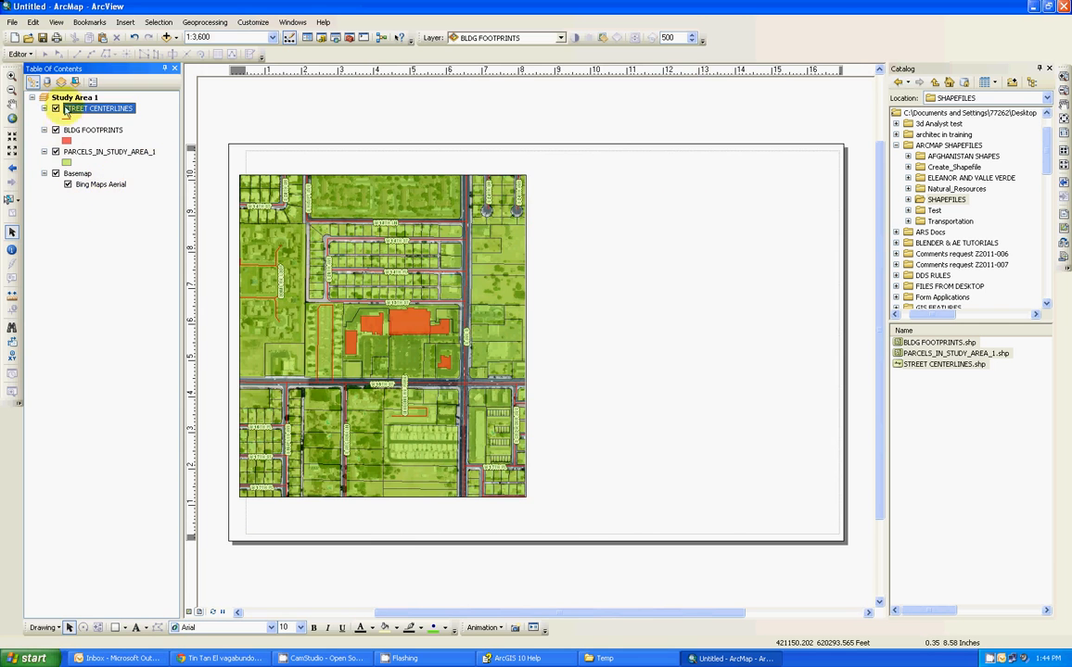
pyautogui.click(67, 236)
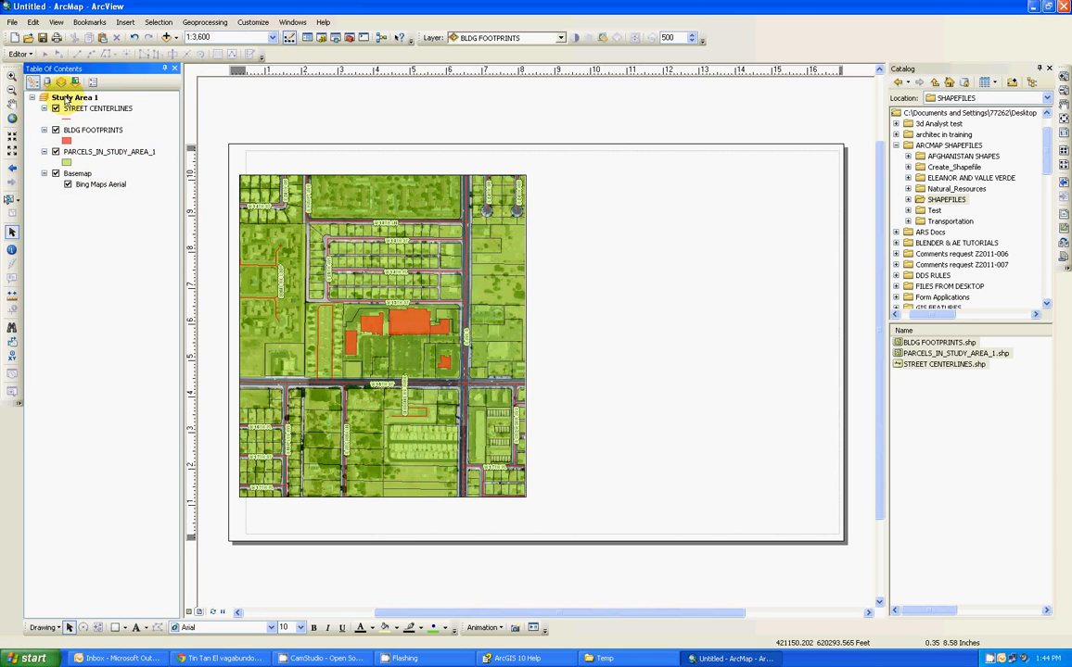
pyautogui.click(440, 286)
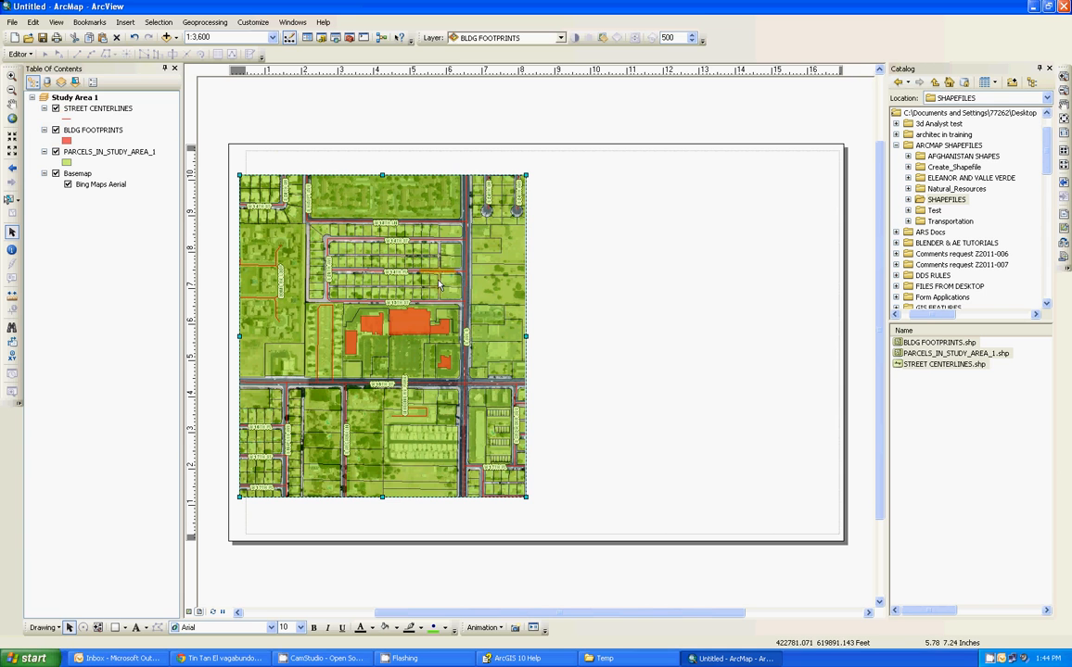
pyautogui.click(72, 98)
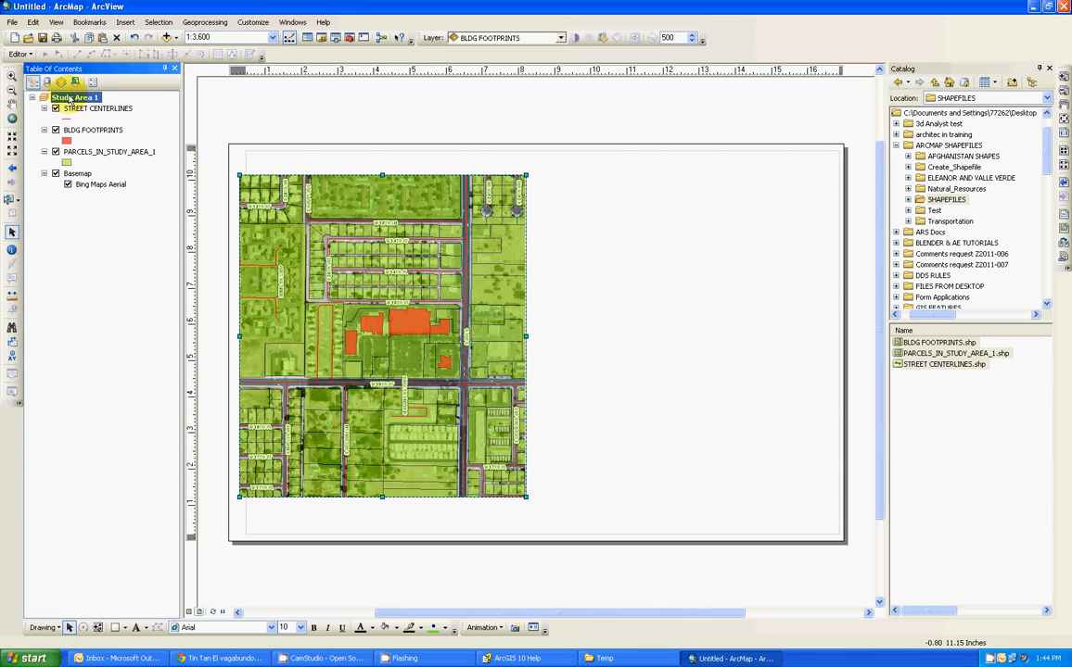
pyautogui.rightClick(42, 100)
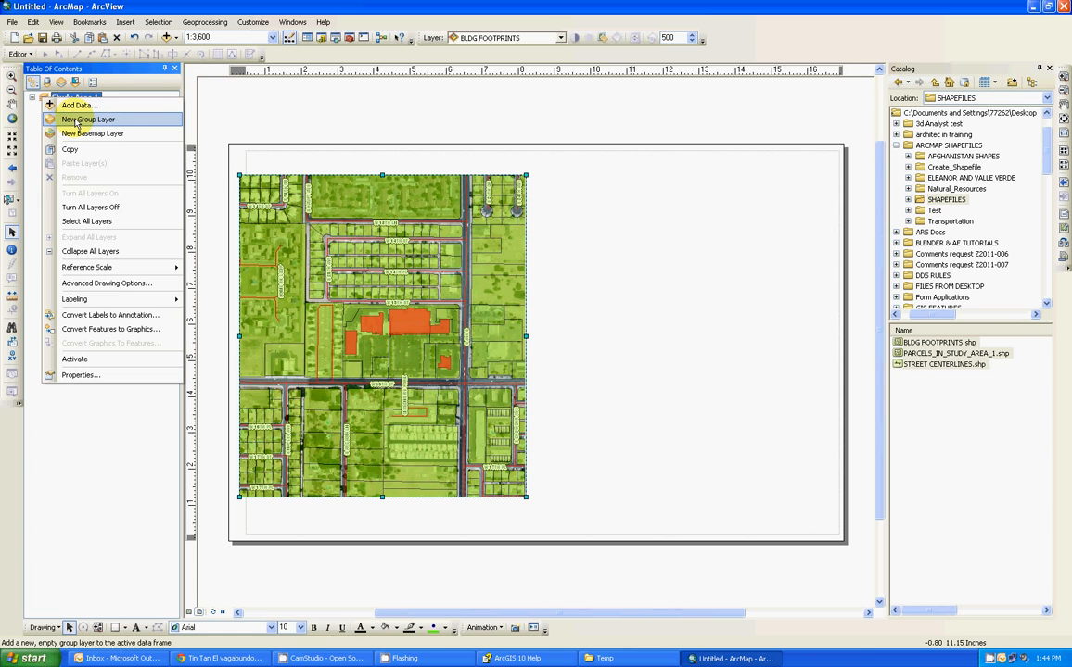
pyautogui.click(76, 120)
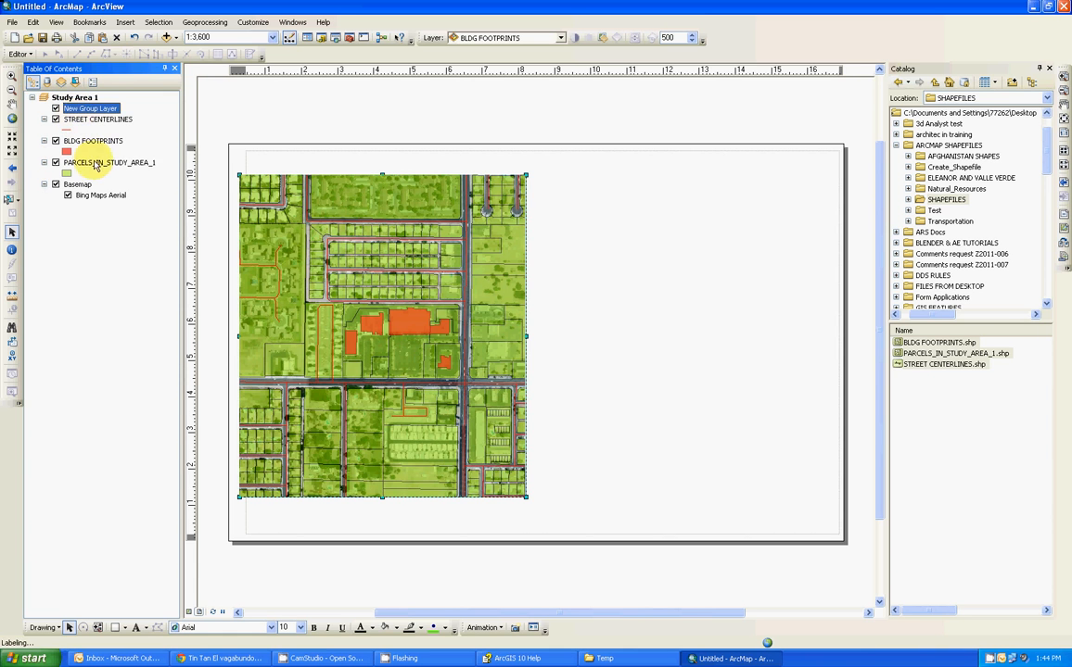
pyautogui.rightClick(85, 111)
pyautogui.click(111, 169)
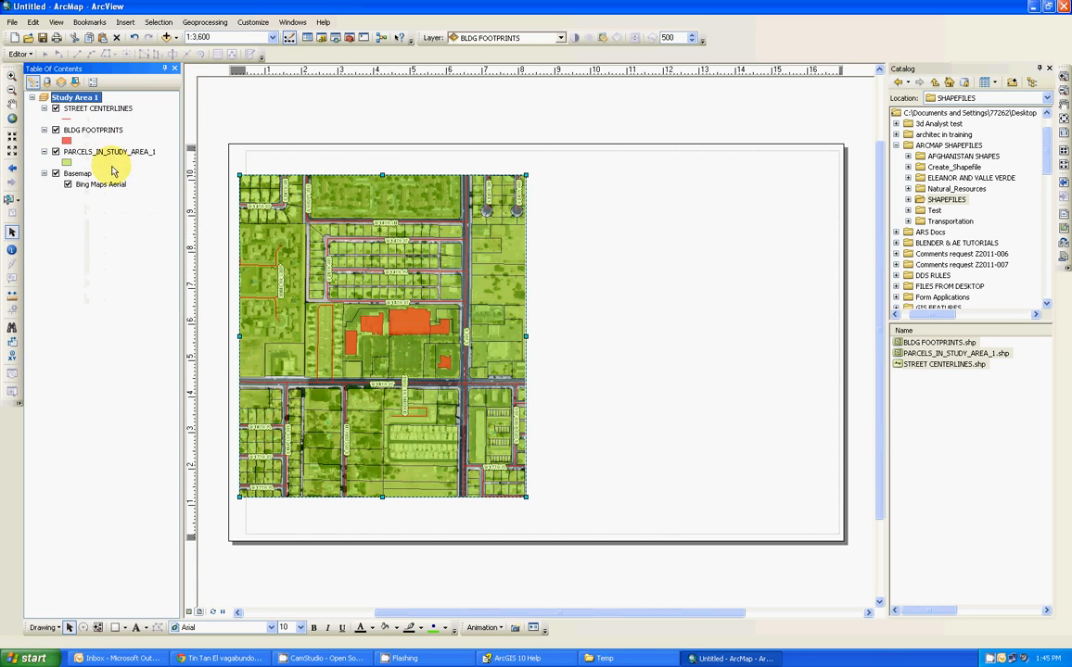
pyautogui.rightClick(47, 98)
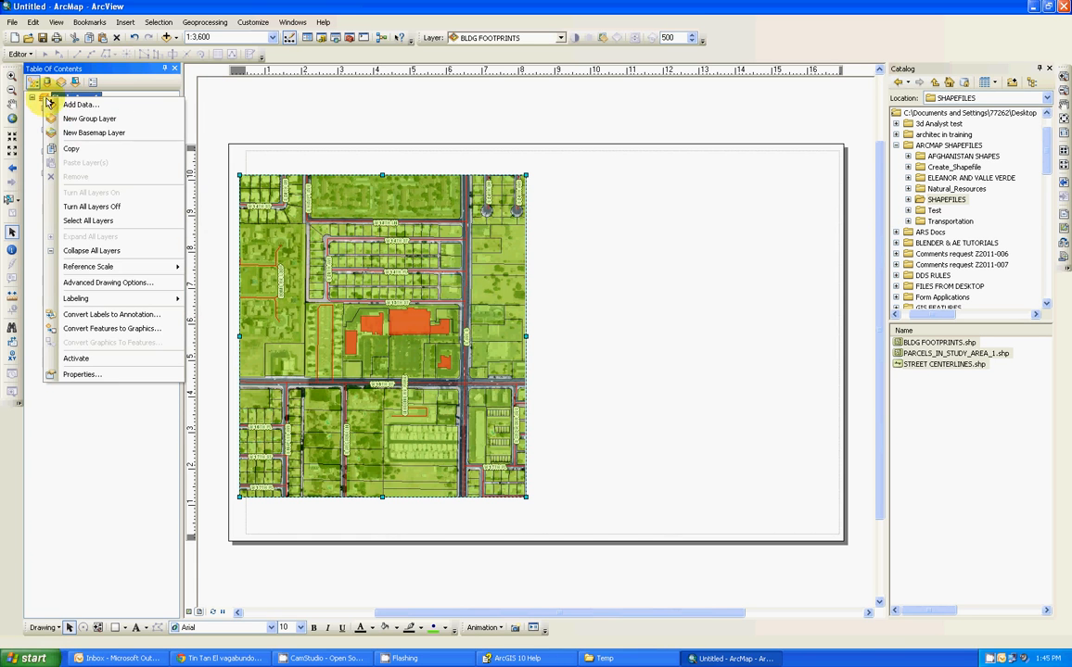
pyautogui.click(80, 105)
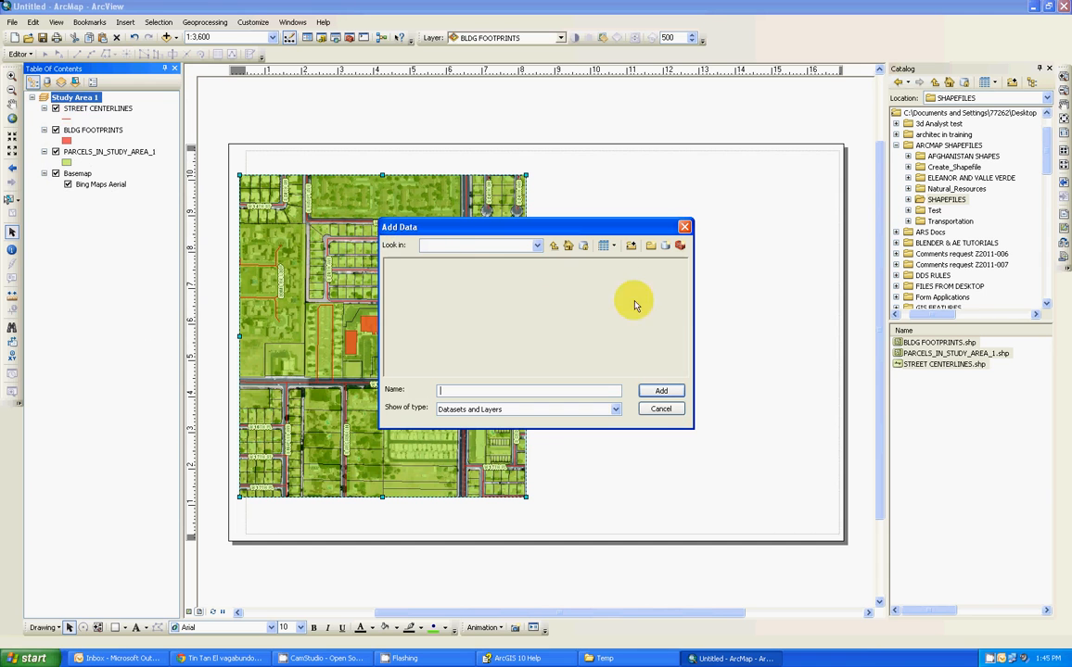
pyautogui.click(661, 410)
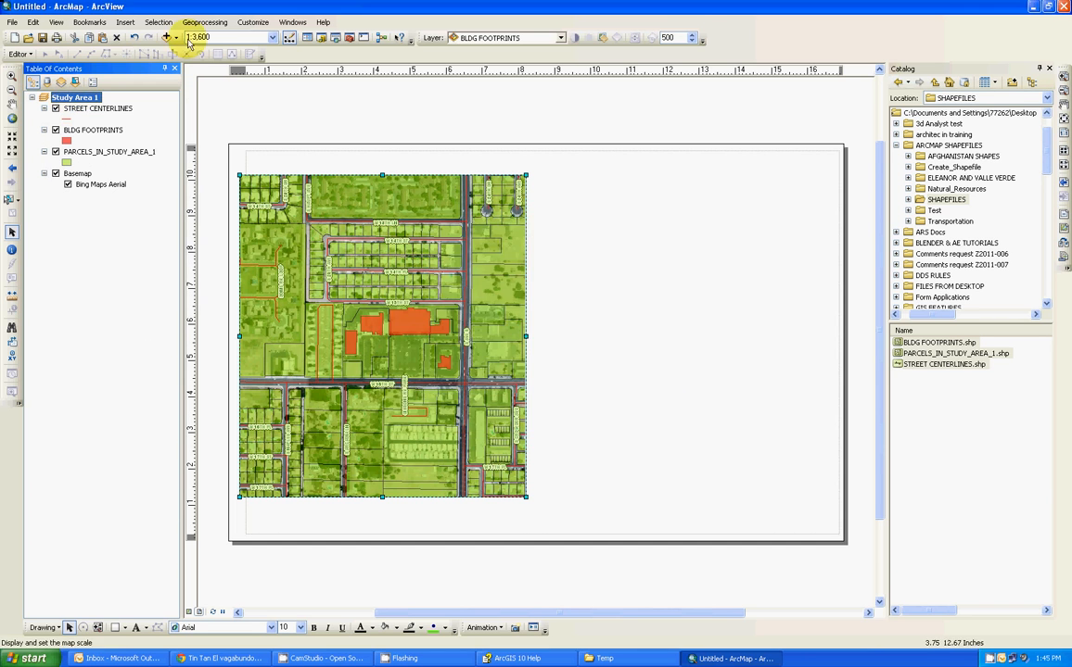
# Insert a new data frame and place it in the empty area to the right of the Study Area 1 map
pyautogui.click(125, 21)
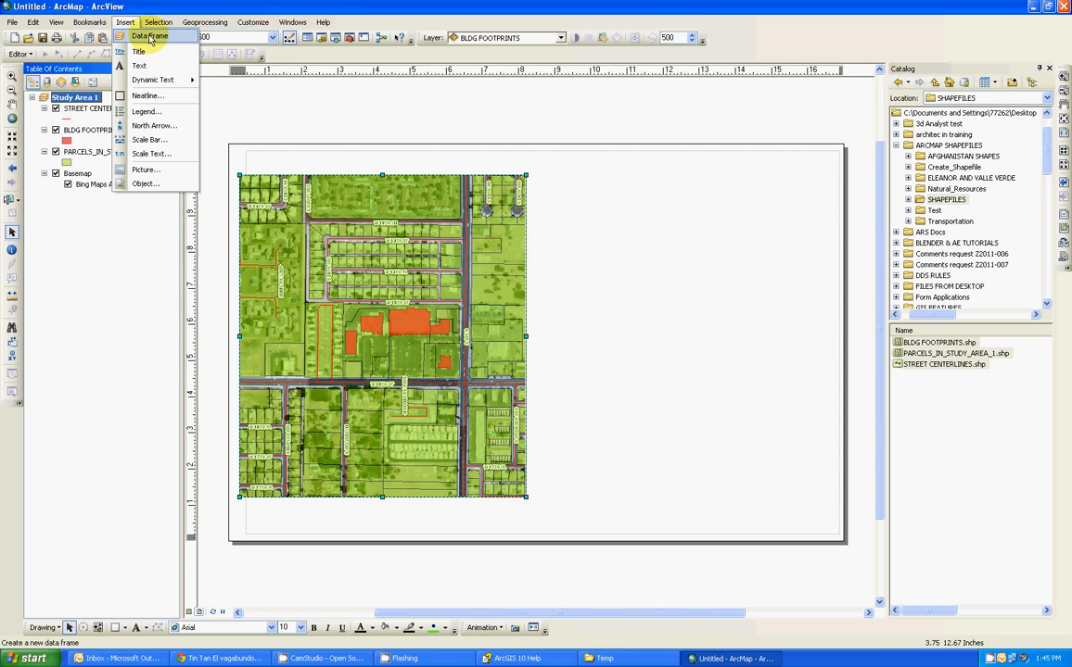
pyautogui.click(150, 38)
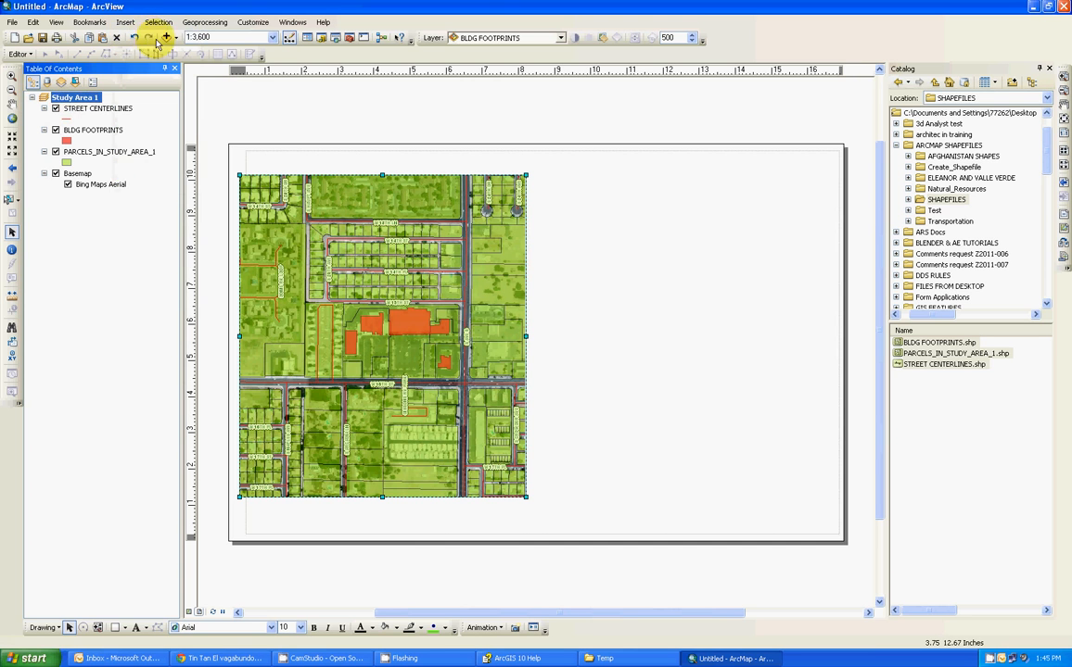
pyautogui.moveTo(574, 280); pyautogui.dragTo(720, 213)
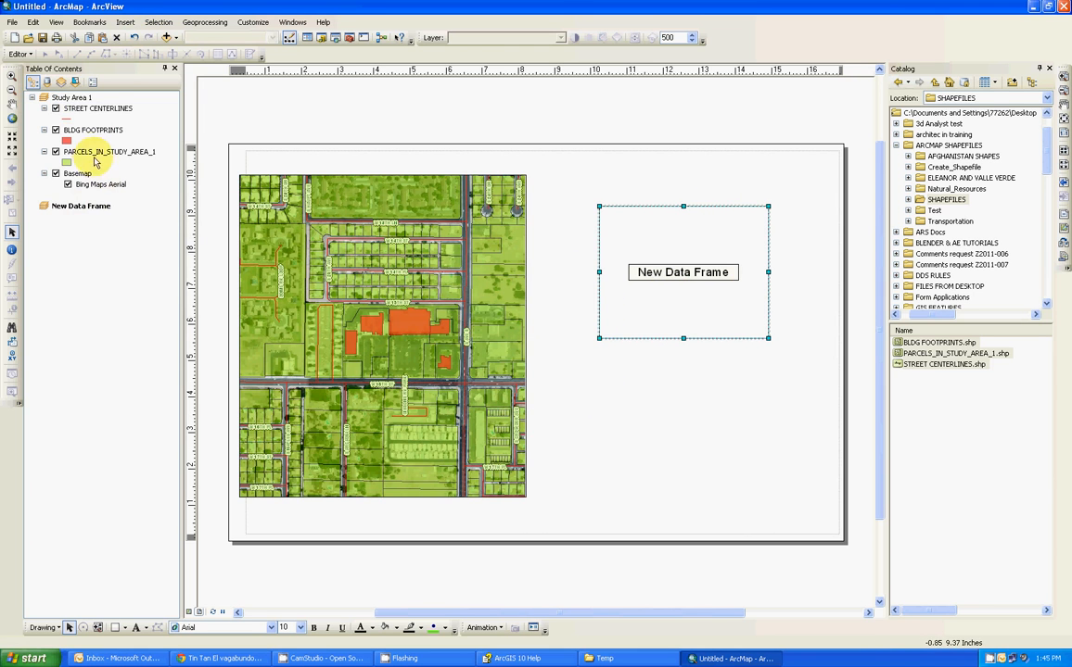
pyautogui.click(669, 399)
pyautogui.click(666, 302)
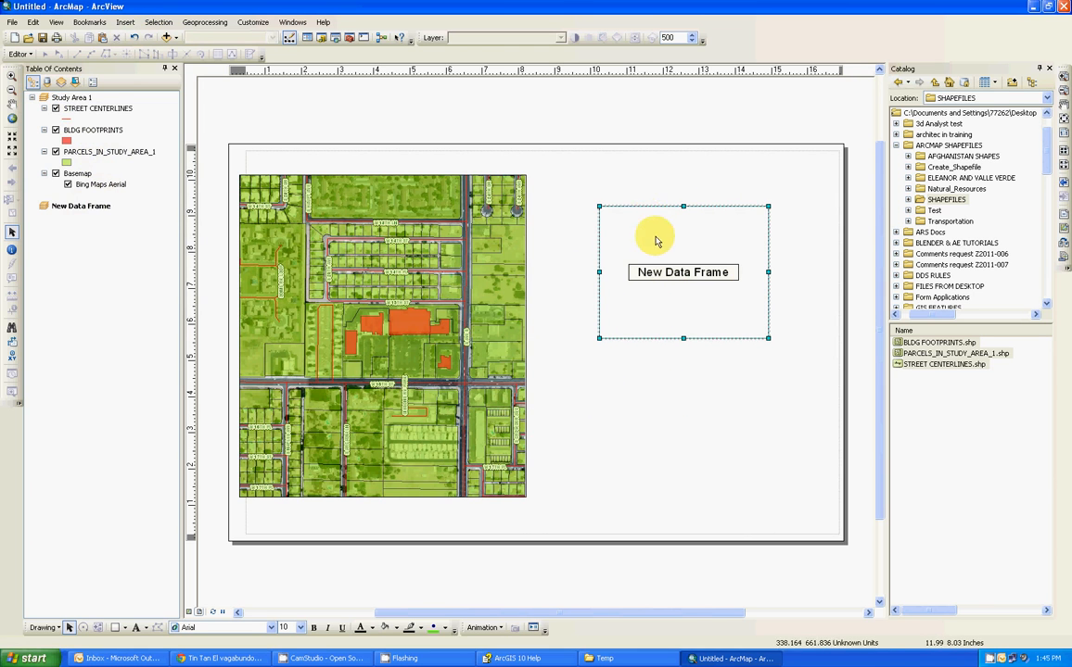
pyautogui.moveTo(646, 214); pyautogui.dragTo(607, 187)
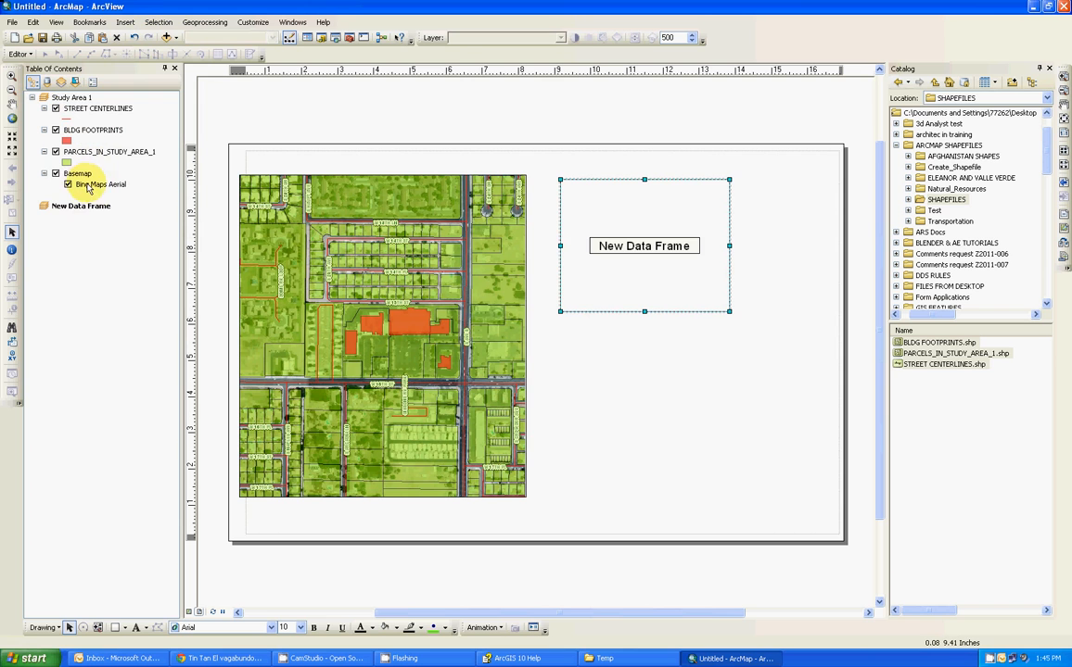
# Copy the Basemap and BLDG FOOTPRINTS layers from Study Area 1 into the new data frame
pyautogui.moveTo(81, 177); pyautogui.dragTo(649, 291)
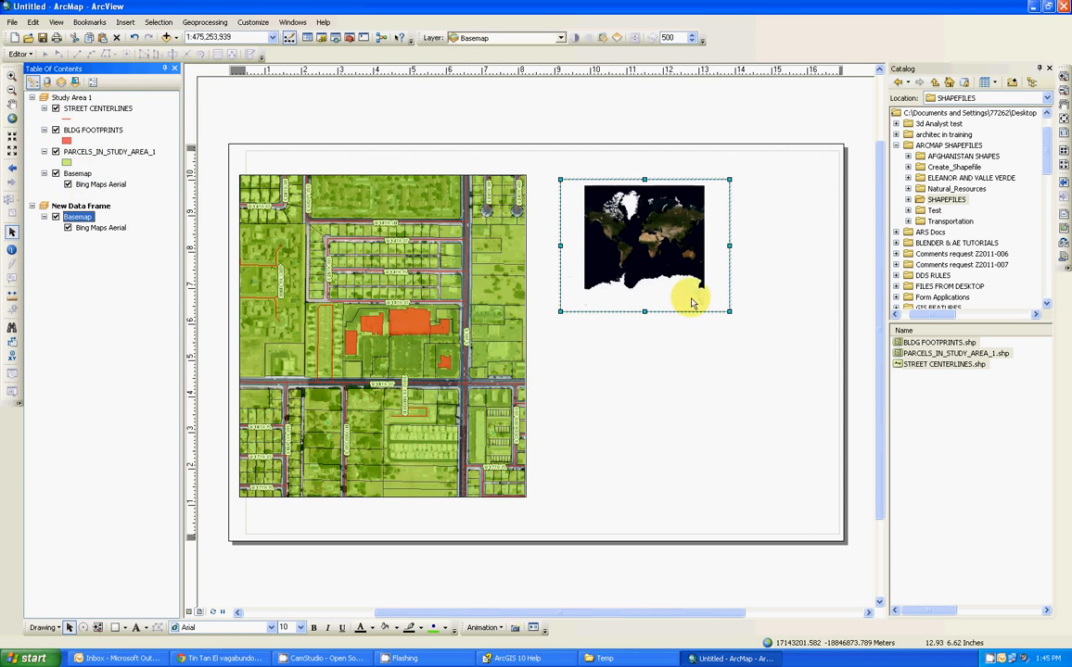
pyautogui.moveTo(612, 232); pyautogui.dragTo(621, 243)
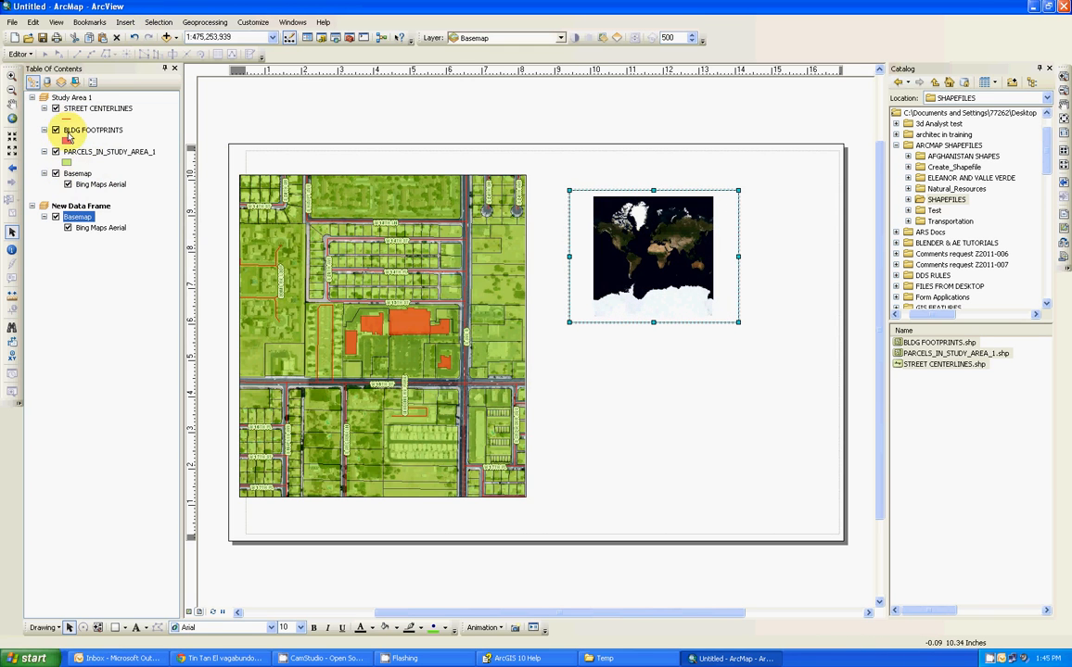
pyautogui.moveTo(68, 135); pyautogui.dragTo(61, 243)
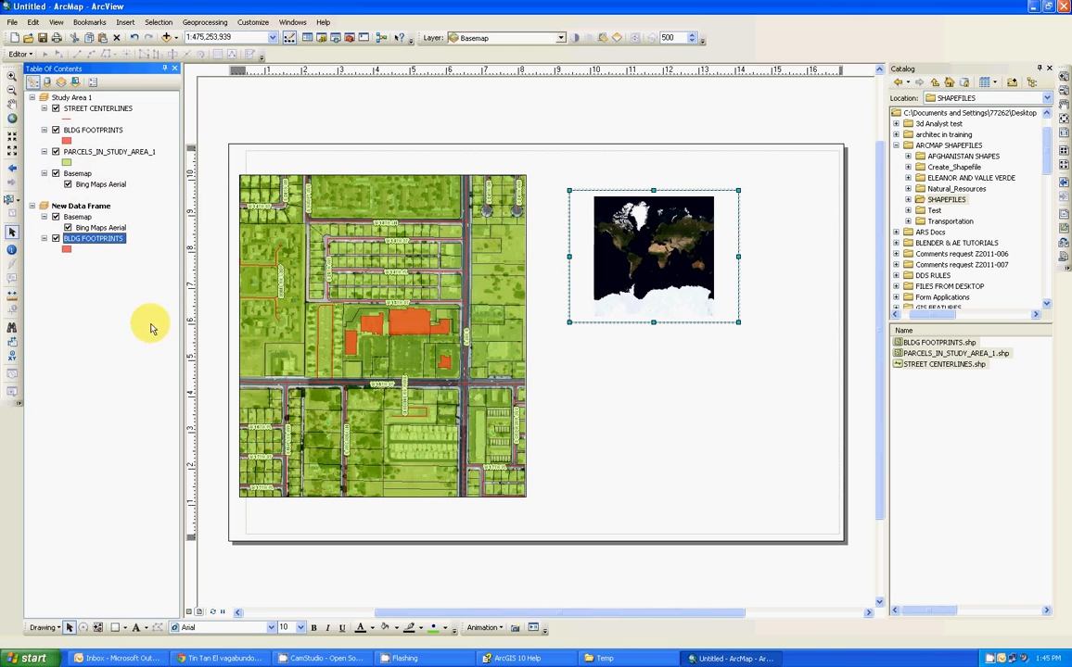
# Zoom the new data frame to its BLDG FOOTPRINTS layer and move that layer above the Basemap
pyautogui.rightClick(93, 243)
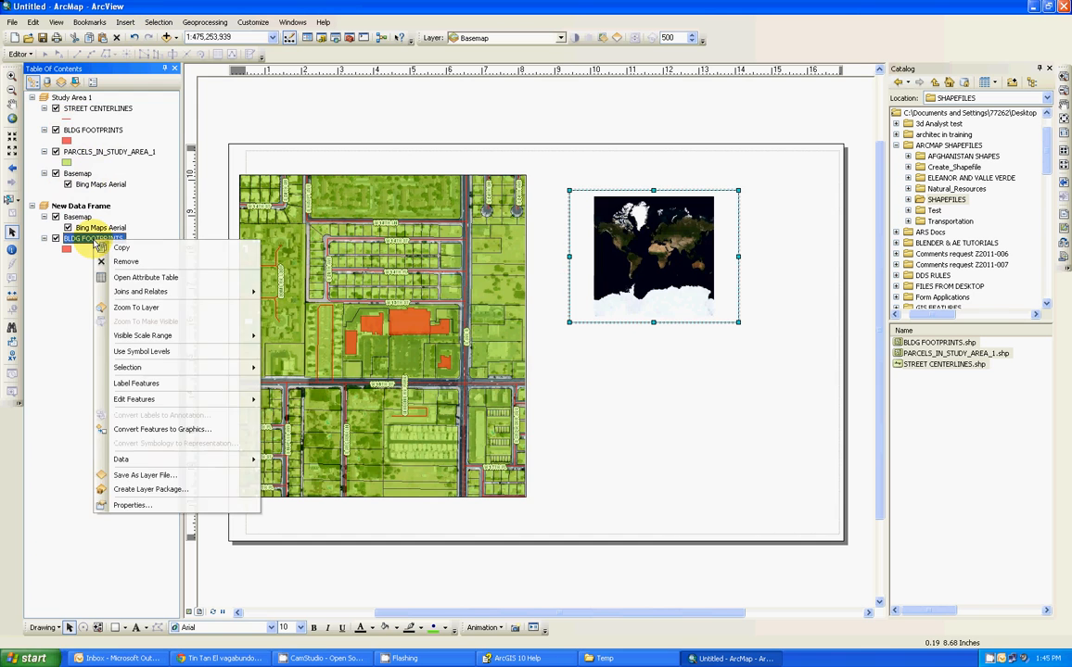
pyautogui.click(130, 306)
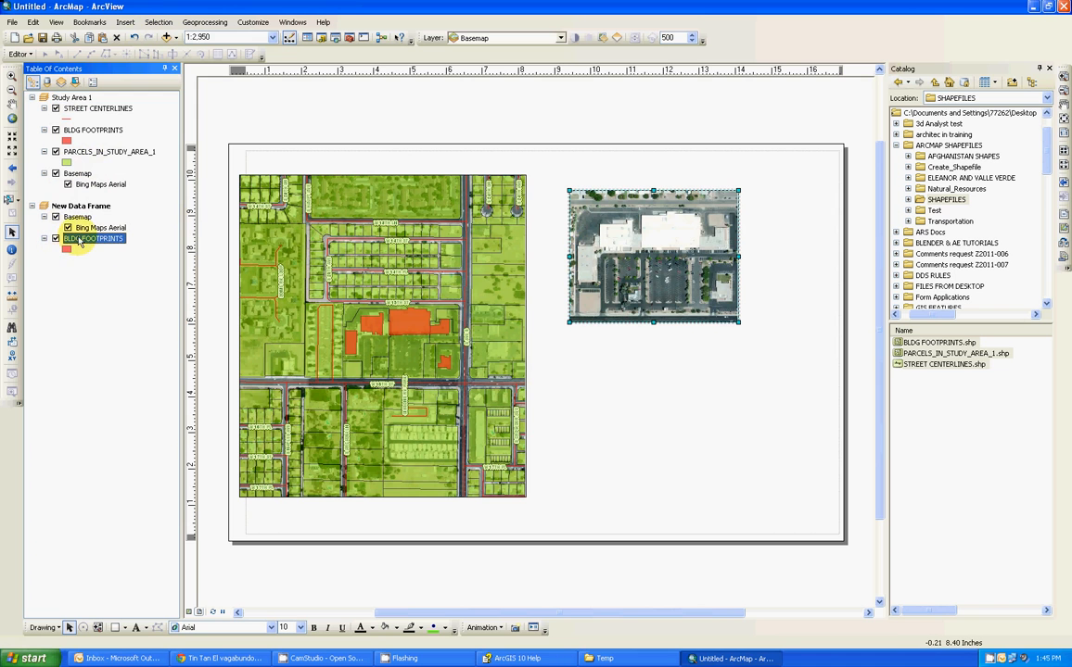
pyautogui.moveTo(77, 243); pyautogui.dragTo(58, 211)
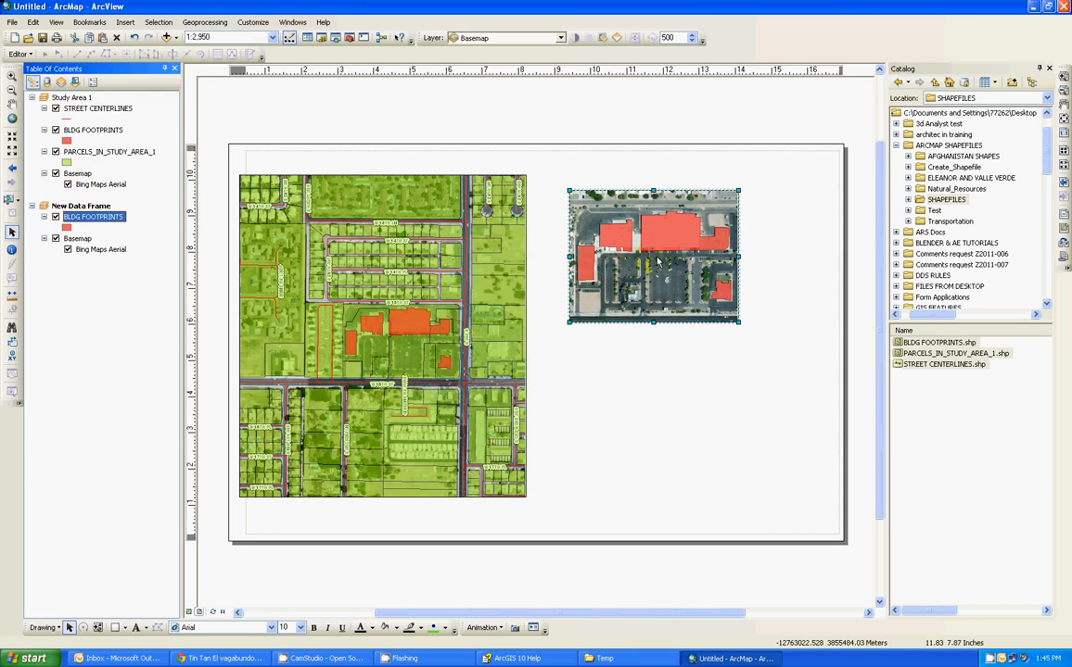
# Move the new data frame slightly up and to the right on the page and deselect it
pyautogui.moveTo(661, 299); pyautogui.dragTo(689, 289)
pyautogui.click(711, 383)
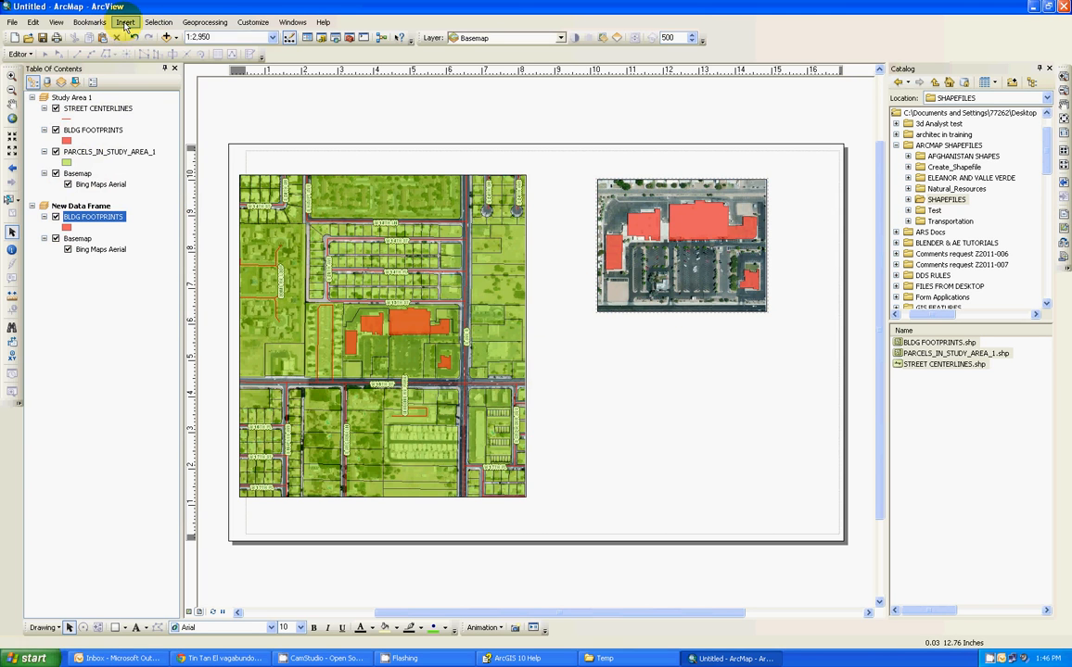
# Insert the map title STUDY AREA 1 and move it below the building footprints data frame
pyautogui.click(124, 23)
pyautogui.click(127, 48)
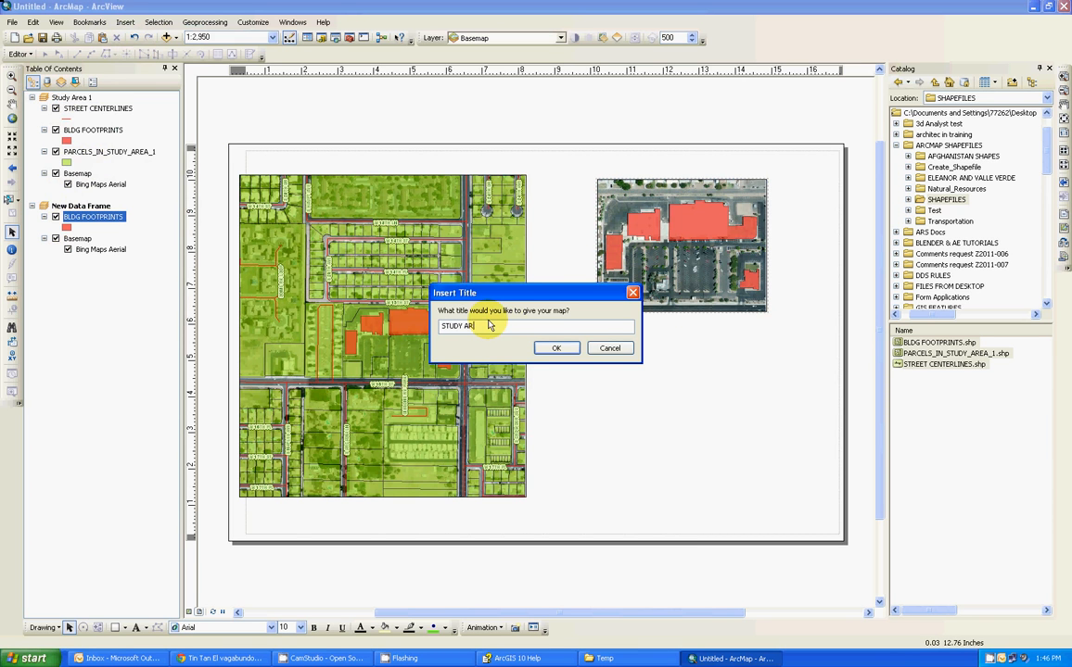
pyautogui.click(556, 348)
pyautogui.moveTo(529, 151); pyautogui.dragTo(669, 358)
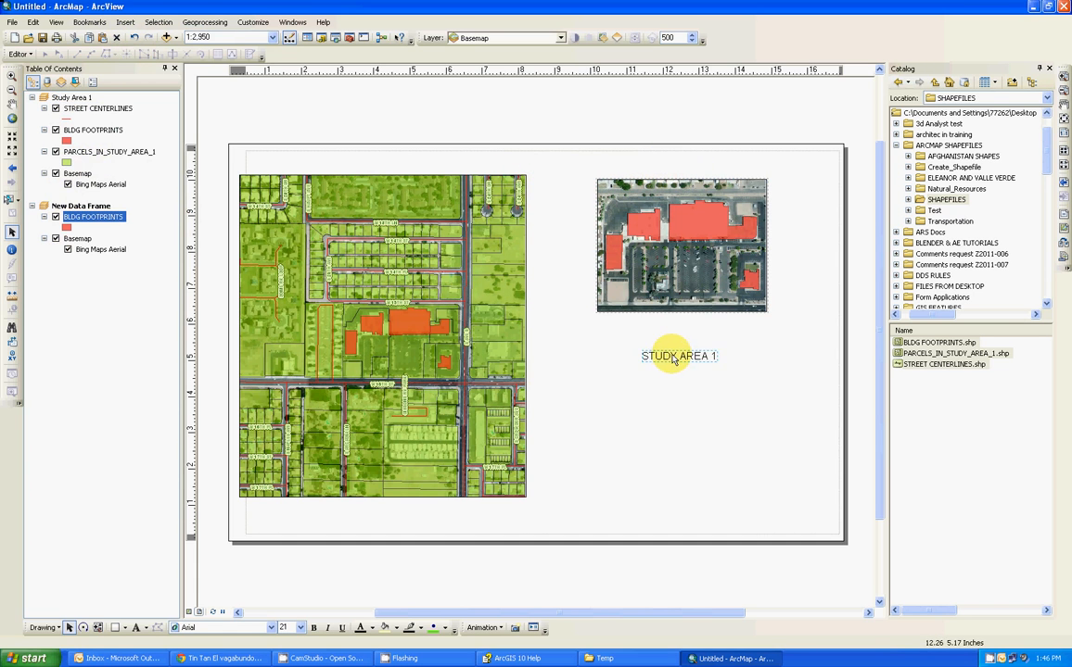
# Apply the STREET NAMES text style to the STUDY AREA 1 title
pyautogui.doubleClick(671, 356)
pyautogui.click(608, 410)
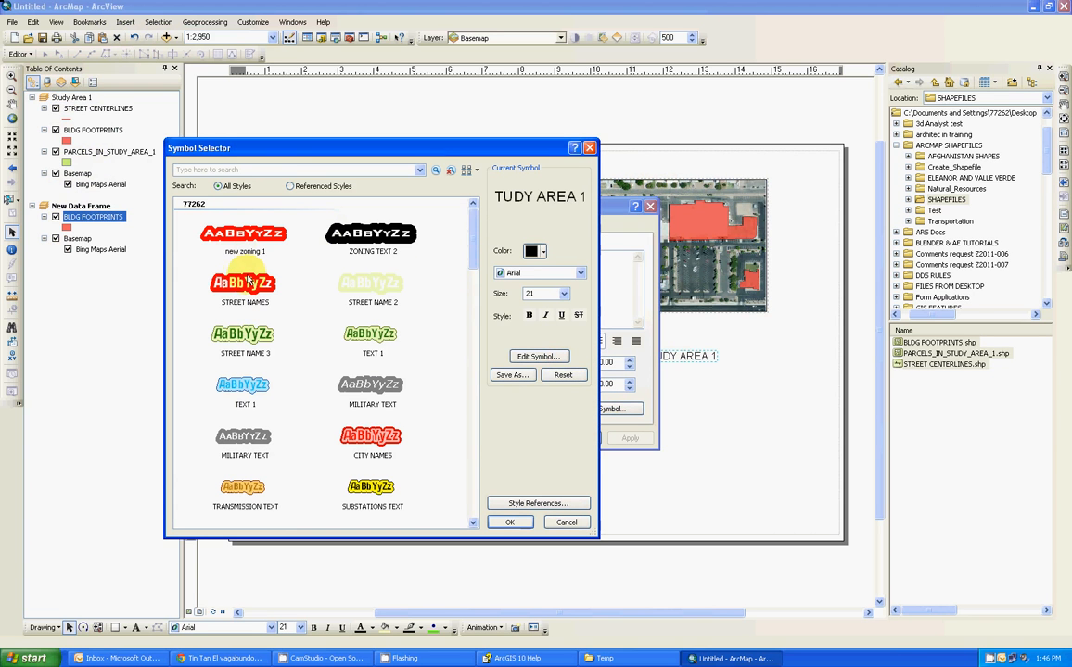
pyautogui.click(243, 289)
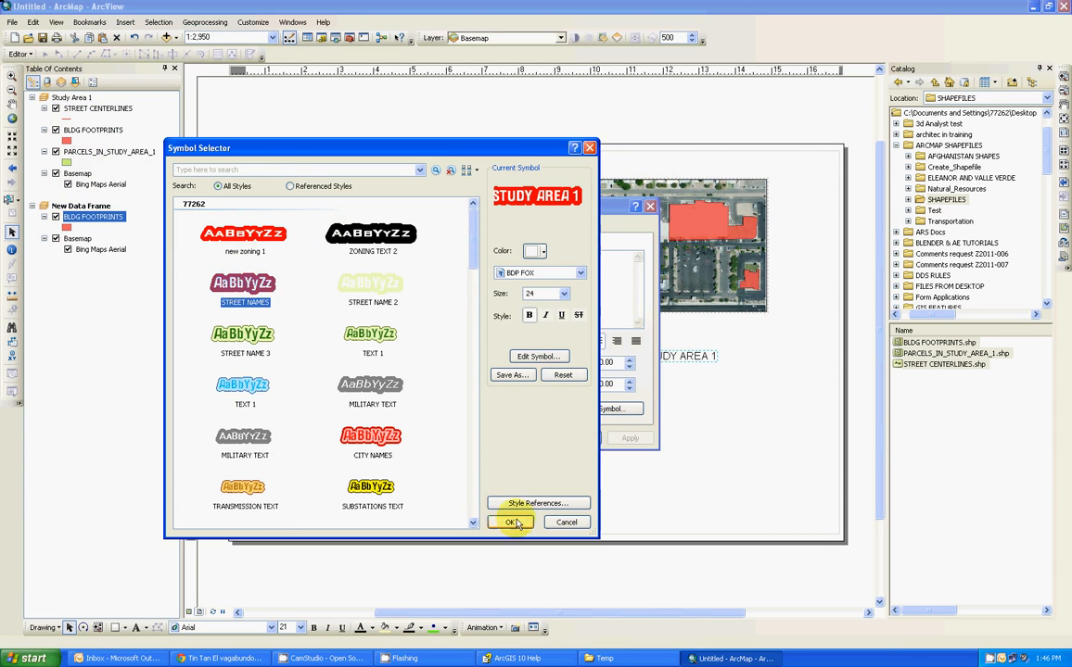
pyautogui.click(509, 522)
pyautogui.click(633, 440)
pyautogui.click(517, 438)
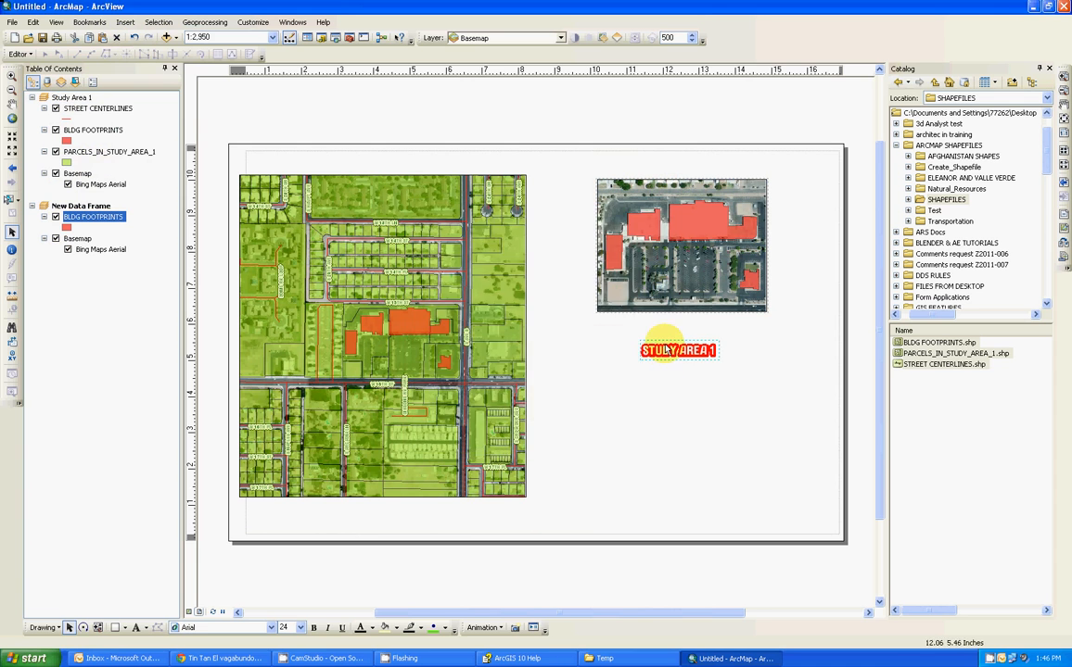
# Set the font size of the STUDY AREA 1 title to 40
pyautogui.doubleClick(665, 350)
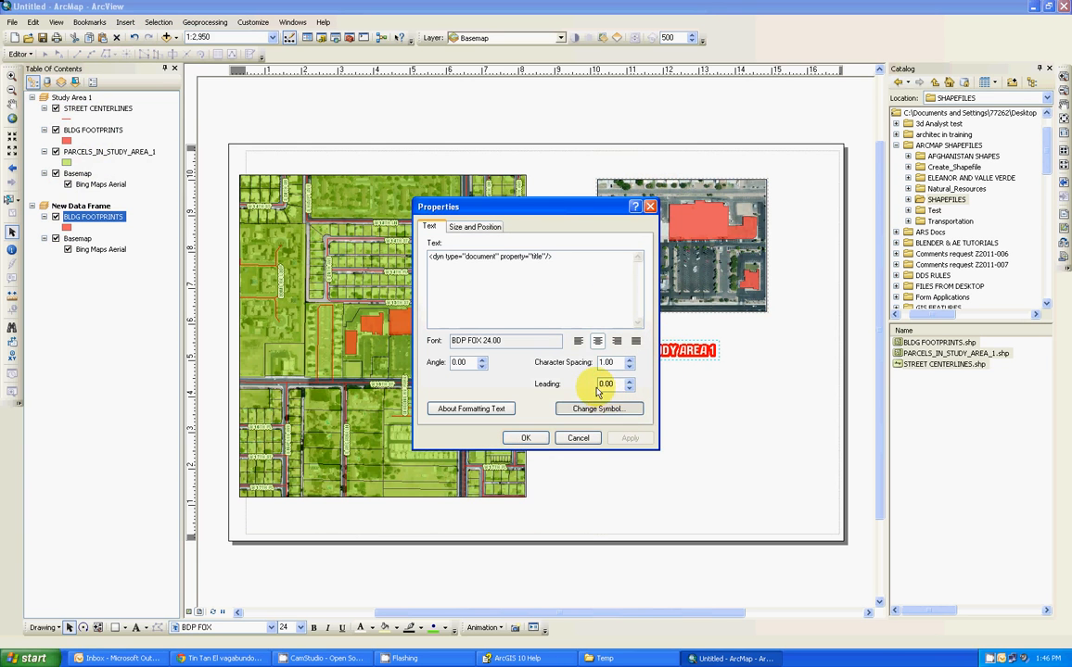
pyautogui.click(601, 409)
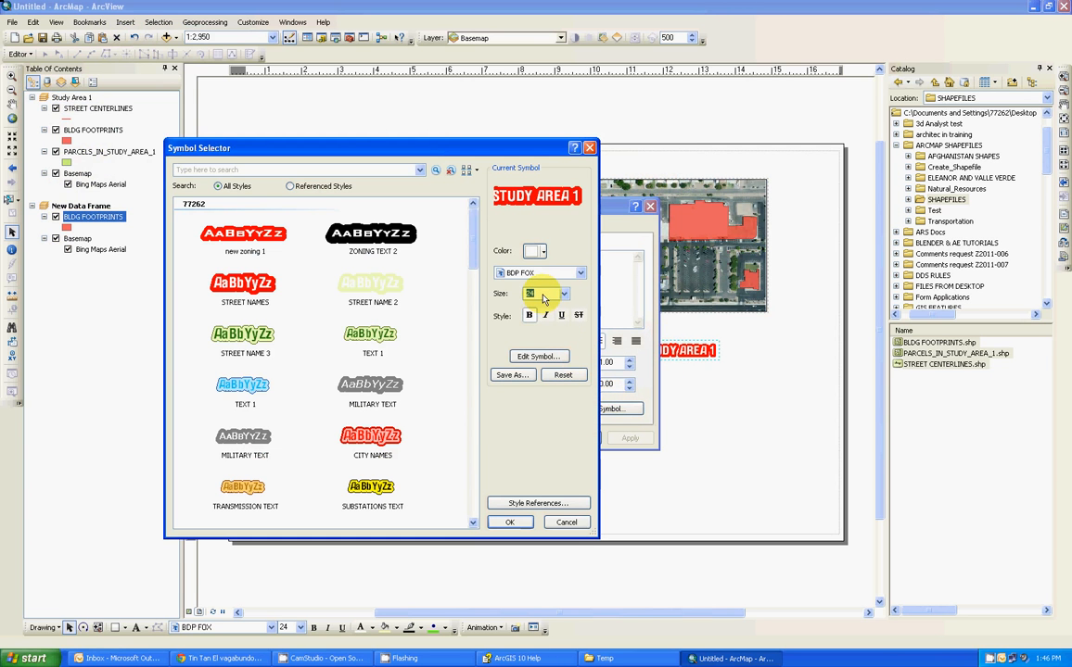
pyautogui.click(508, 522)
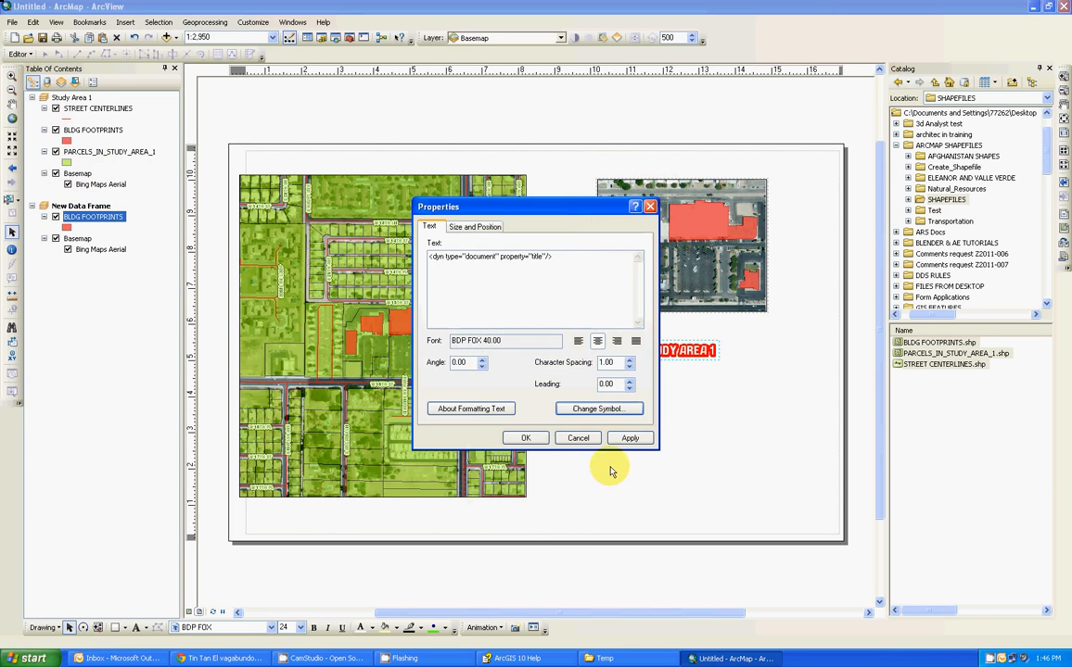
pyautogui.click(521, 438)
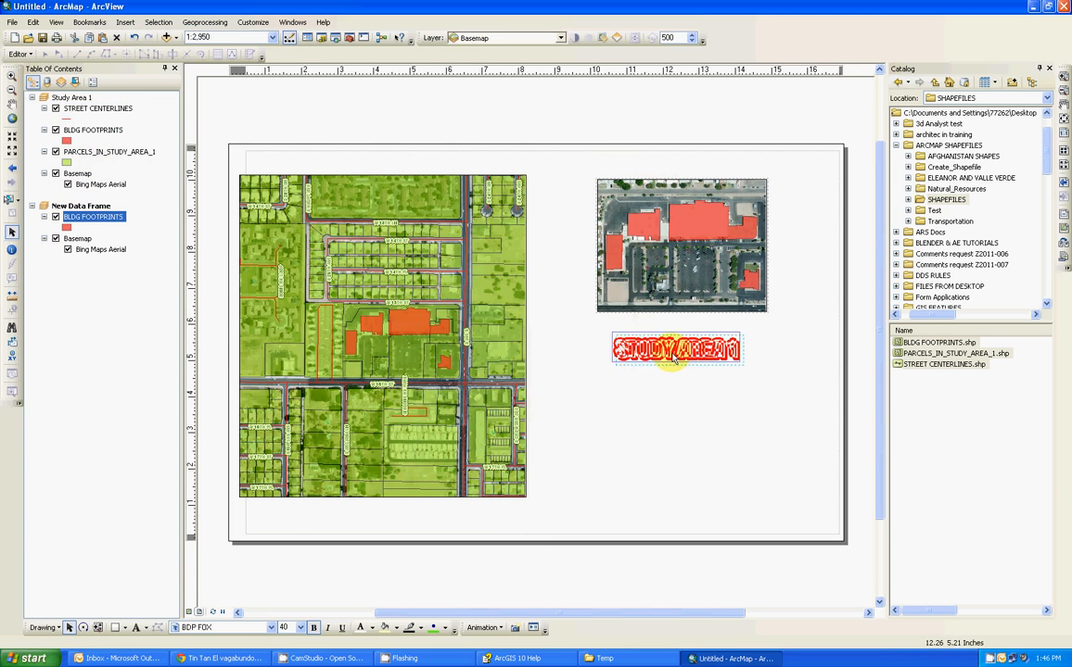
# Insert the ESRI North 7 north arrow and place it, enlarged, near the lower-right corner of the map page
pyautogui.click(125, 21)
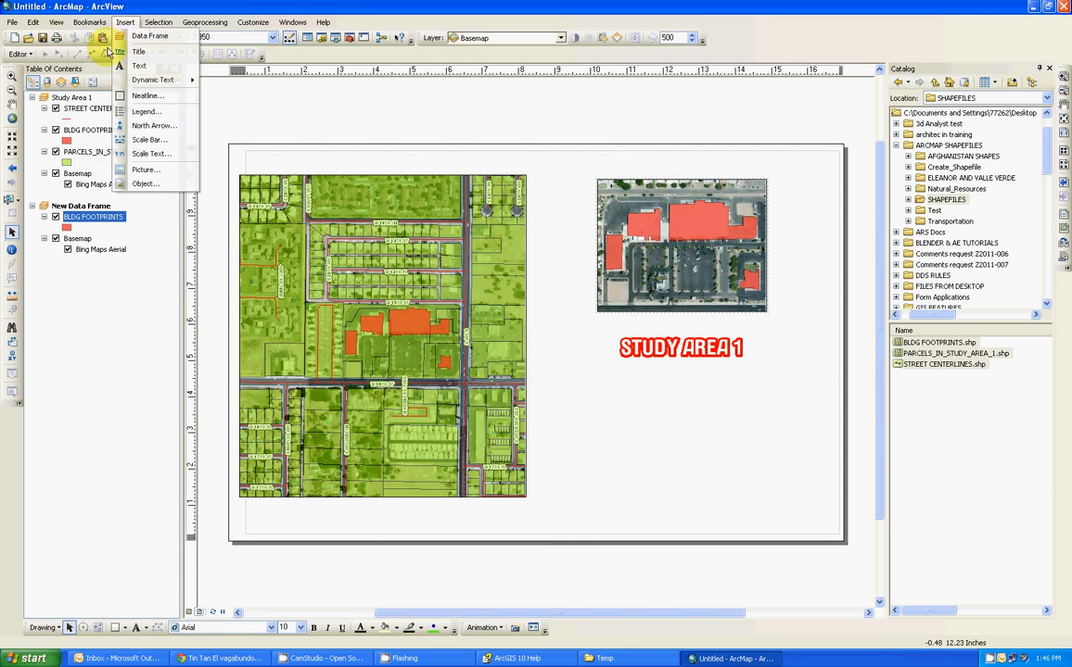
pyautogui.click(152, 126)
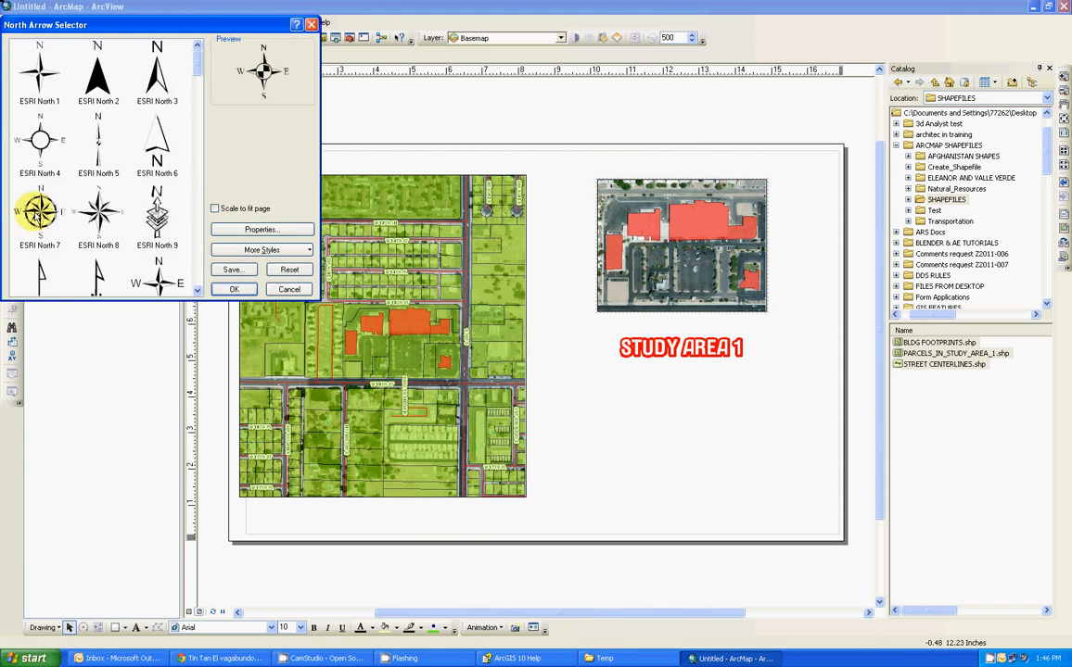
pyautogui.click(39, 212)
pyautogui.click(234, 289)
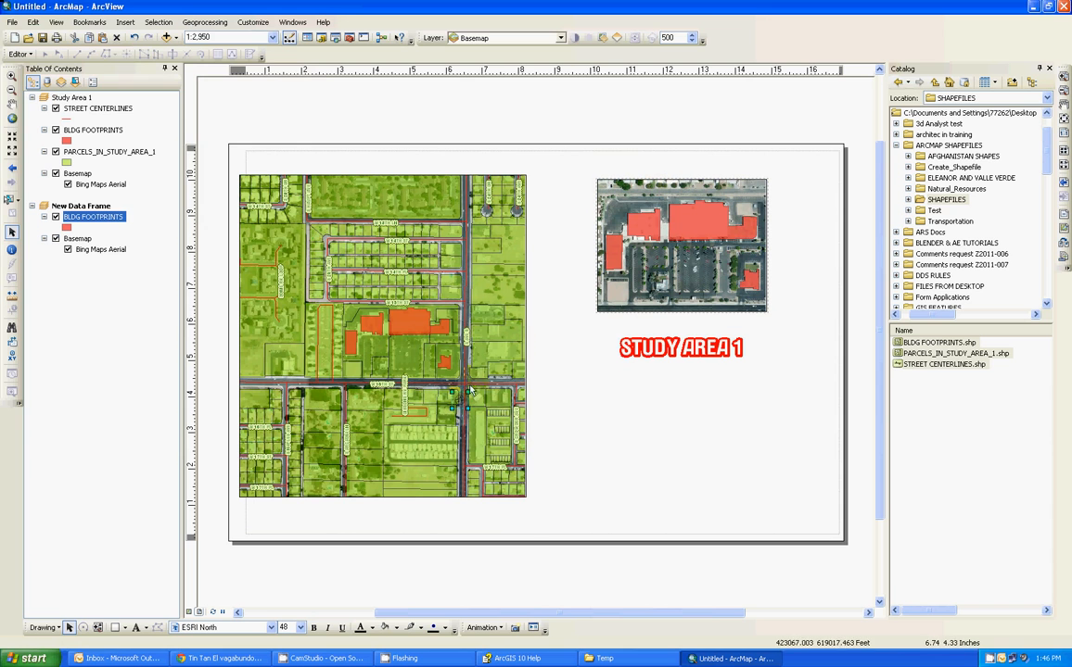
pyautogui.moveTo(550, 492); pyautogui.dragTo(804, 498)
pyautogui.click(787, 448)
# Change the north arrow's color to red and deselect it
pyautogui.doubleClick(802, 496)
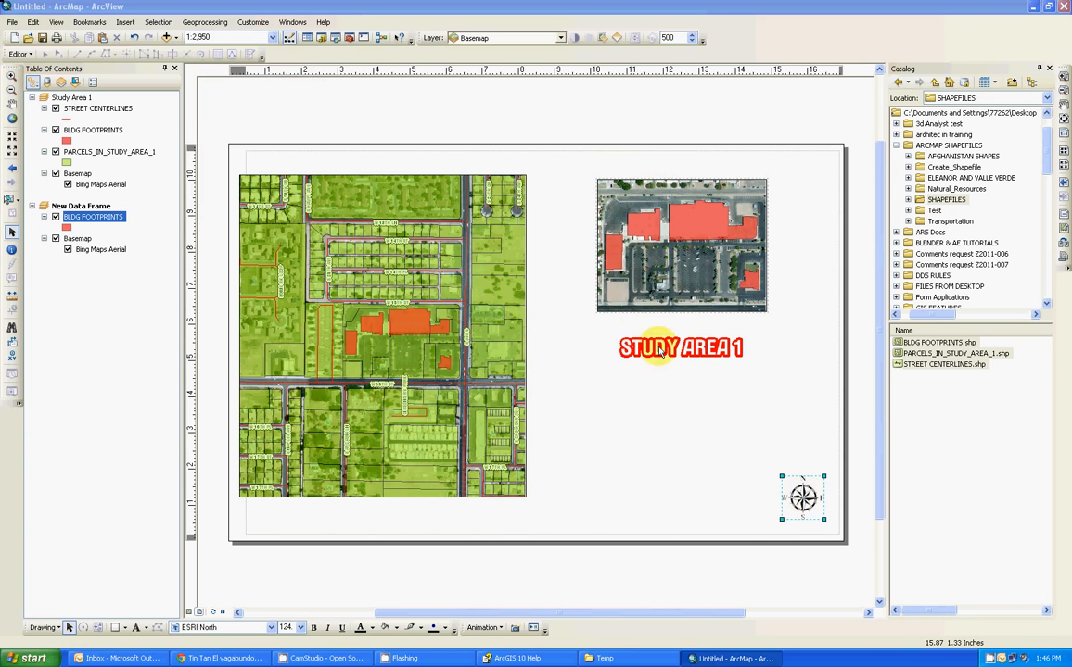
pyautogui.click(608, 253)
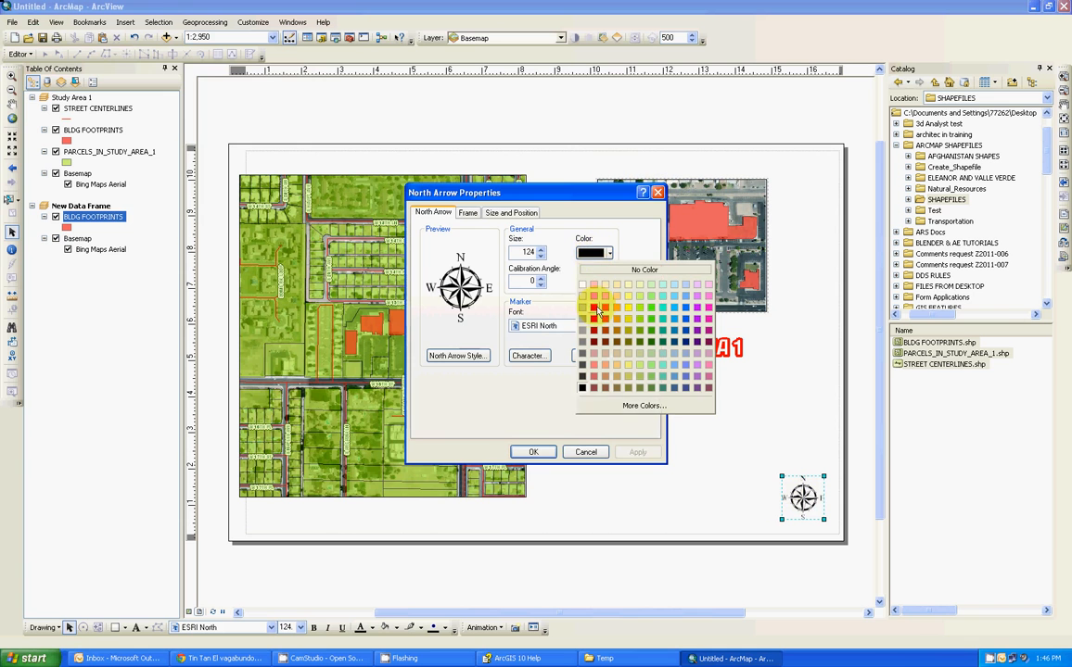
pyautogui.click(594, 307)
pyautogui.click(536, 453)
pyautogui.click(699, 453)
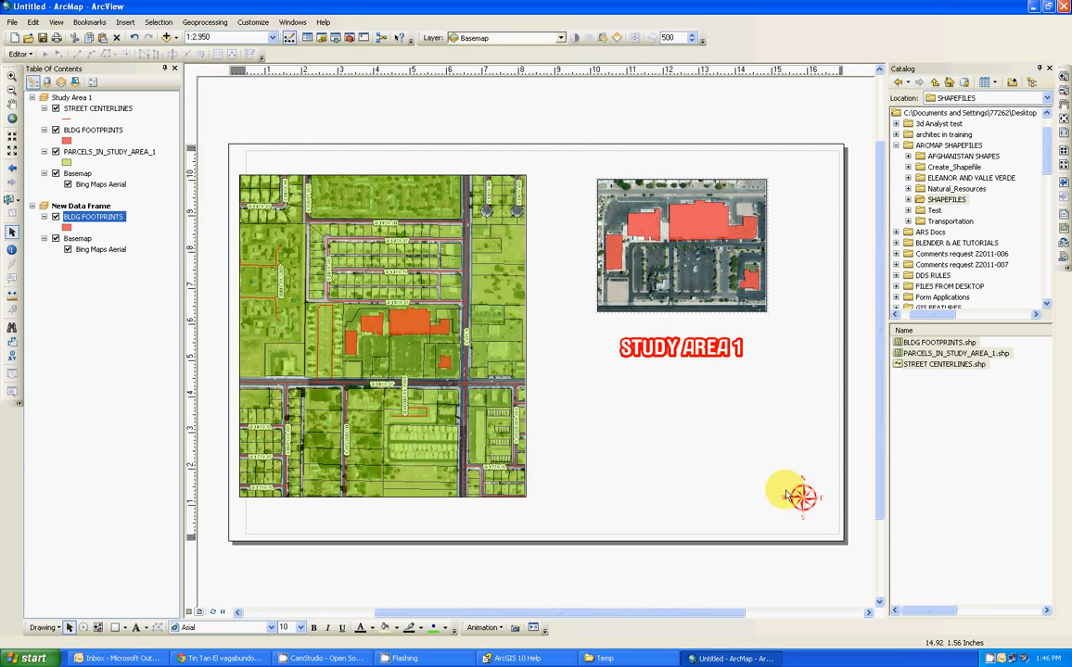
pyautogui.click(125, 21)
pyautogui.click(148, 113)
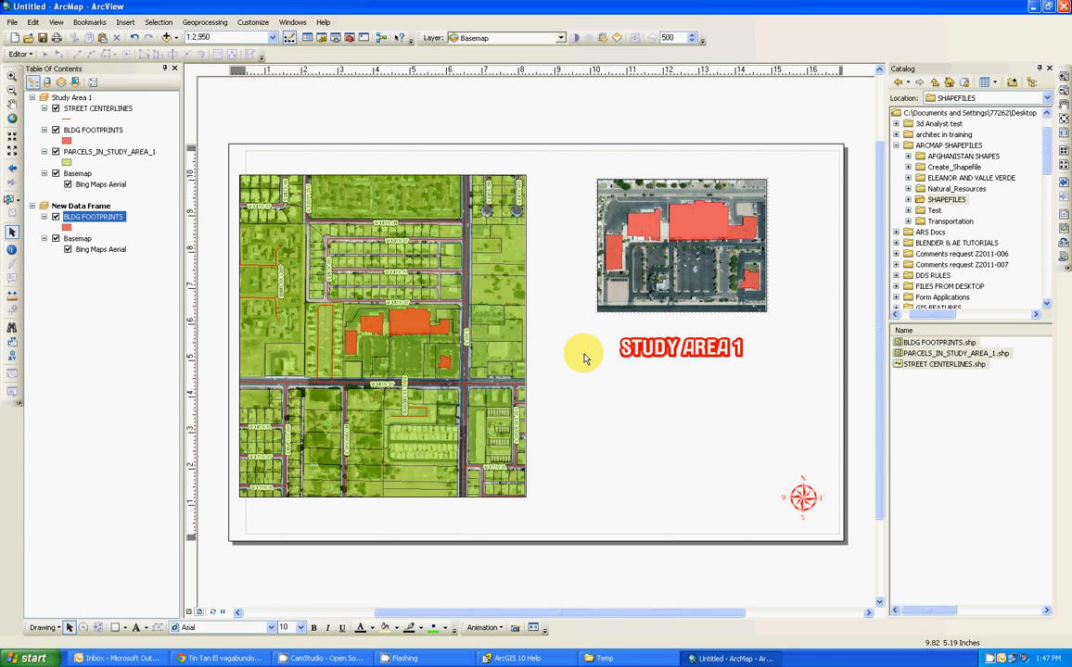
pyautogui.click(124, 21)
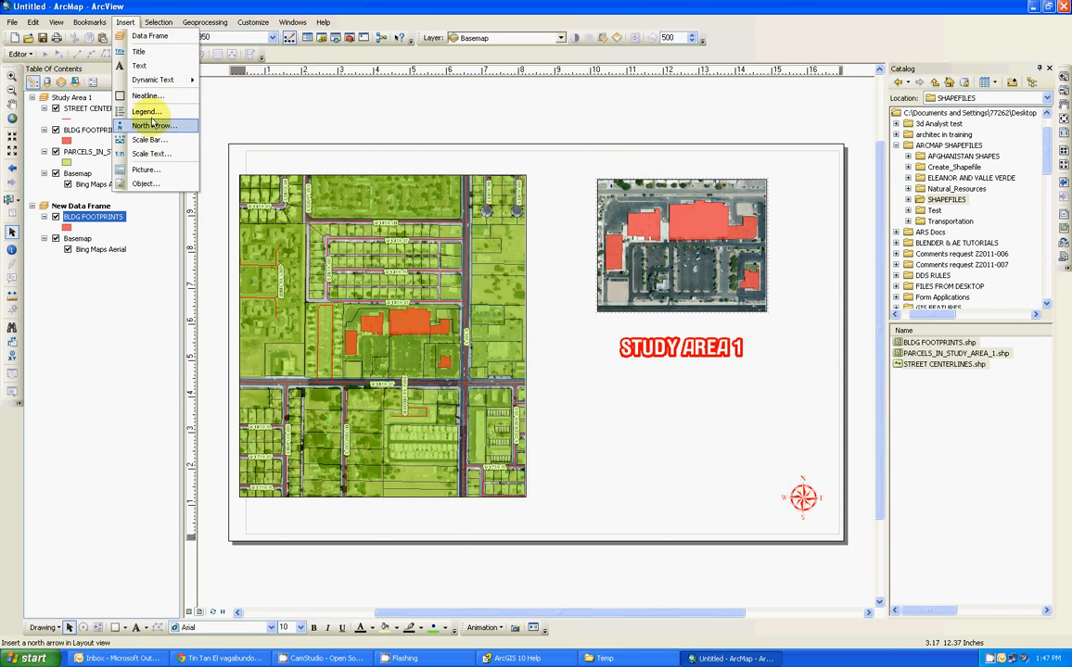
pyautogui.click(148, 111)
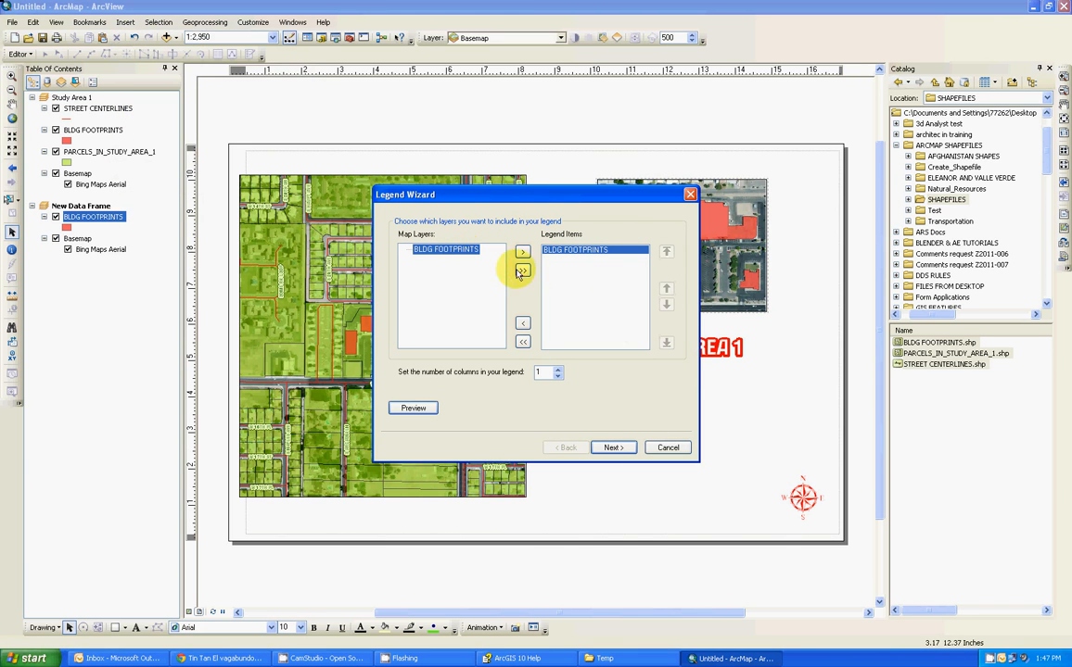
pyautogui.click(667, 449)
# Start a legend for the Study Area 1 data frame with STREET CENTERLINES, BLDG FOOTPRINTS and PARCELS_IN_STUDY_AREA_1 in that order
pyautogui.click(425, 214)
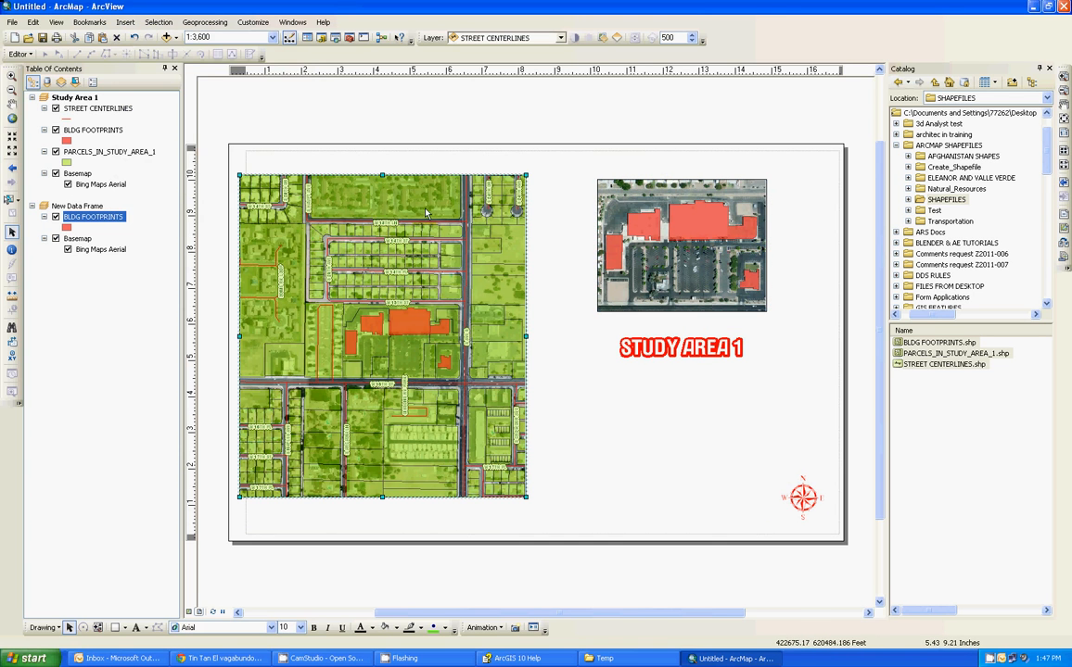
pyautogui.click(124, 26)
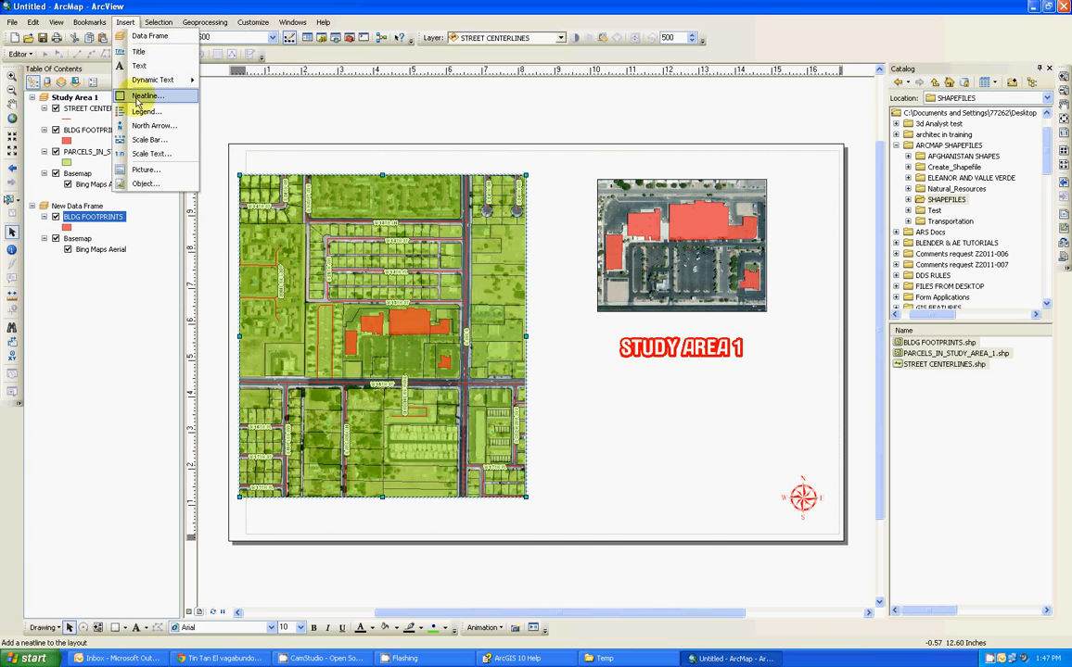
pyautogui.click(132, 109)
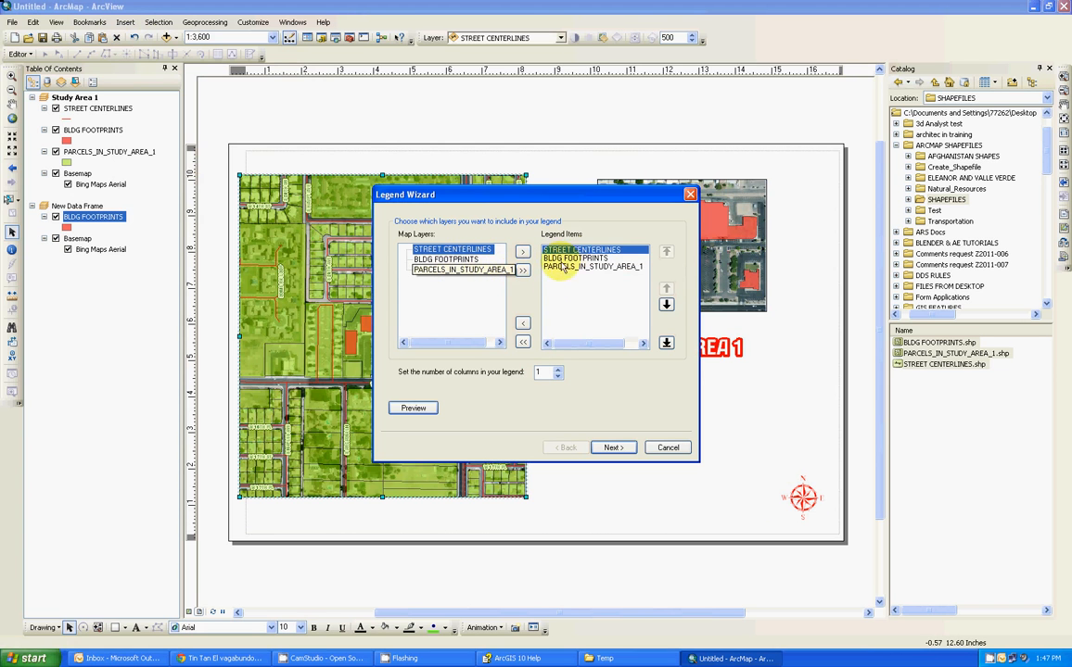
pyautogui.click(523, 323)
pyautogui.doubleClick(522, 323)
pyautogui.click(445, 250)
pyautogui.click(522, 251)
pyautogui.click(447, 260)
pyautogui.click(522, 251)
pyautogui.click(450, 269)
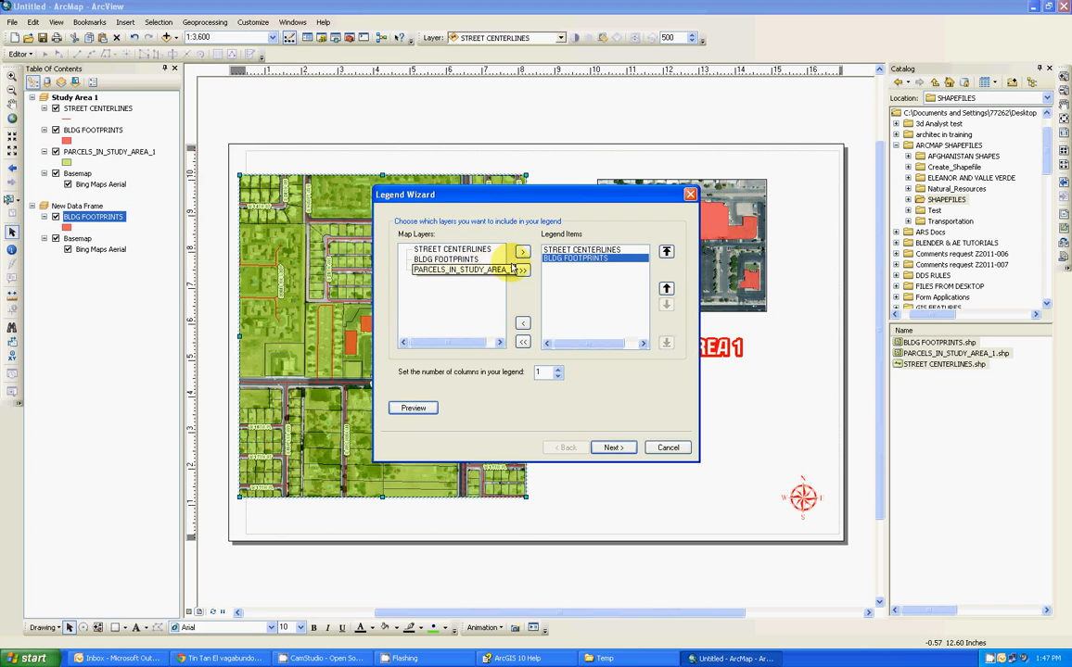
pyautogui.click(522, 251)
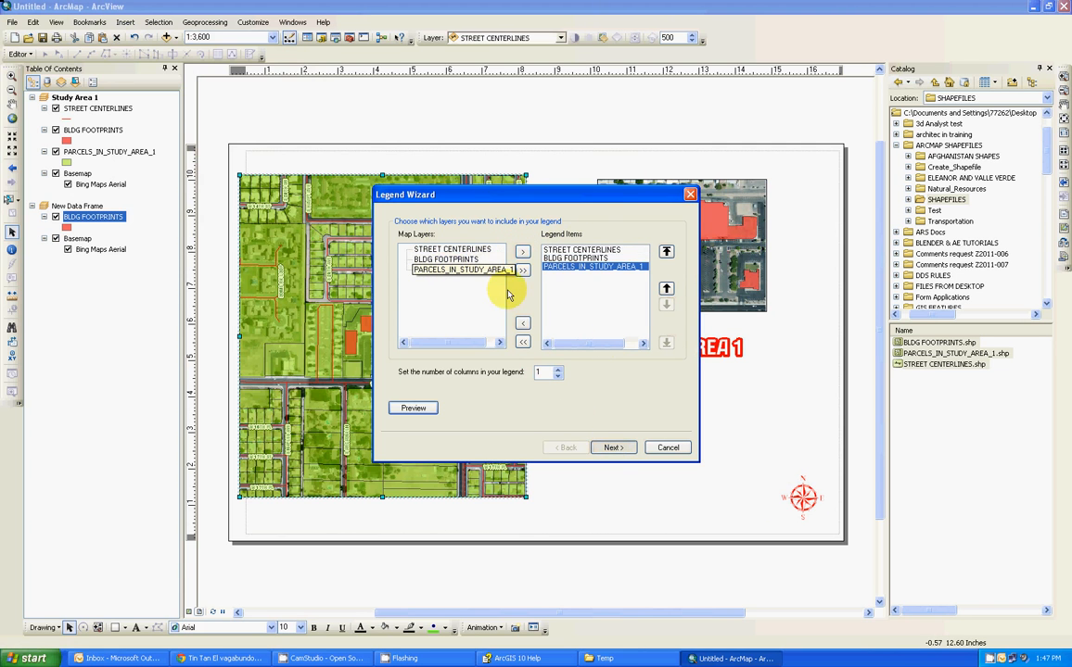
# Title the legend SYMBOLOGY, color the title red and preview the legend on the page
pyautogui.press('Return')
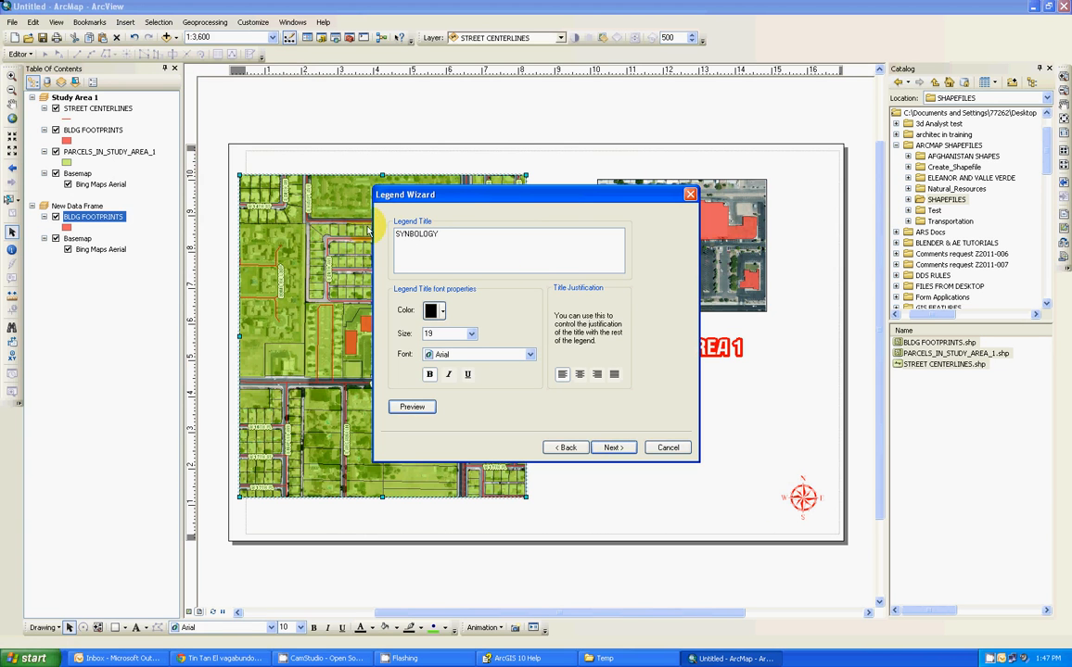
pyautogui.click(410, 235)
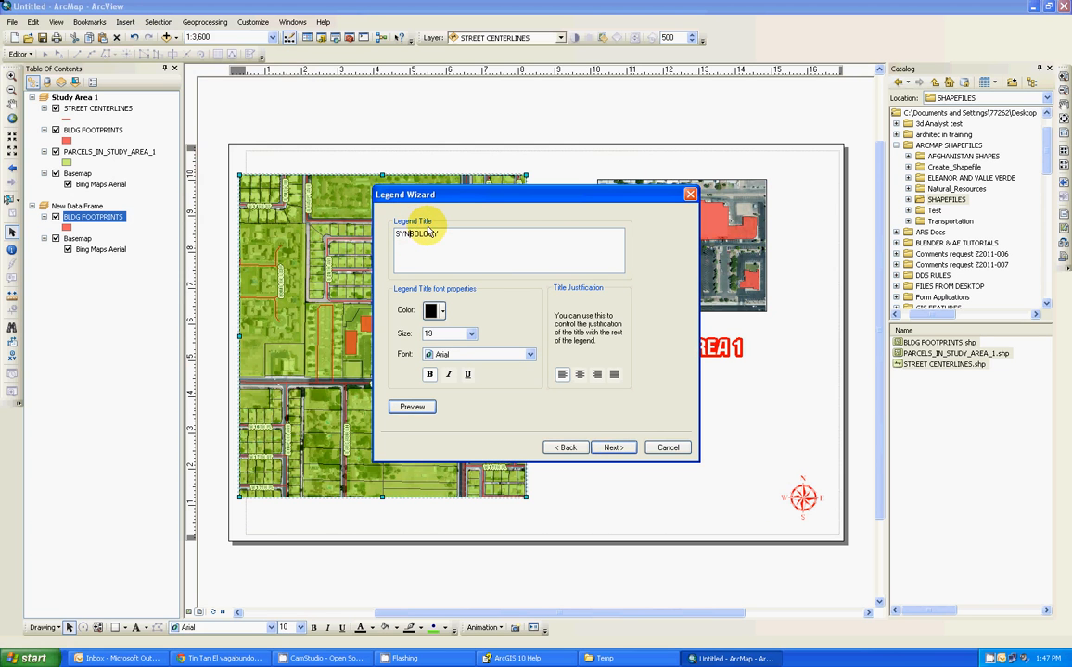
pyautogui.click(431, 311)
pyautogui.click(440, 371)
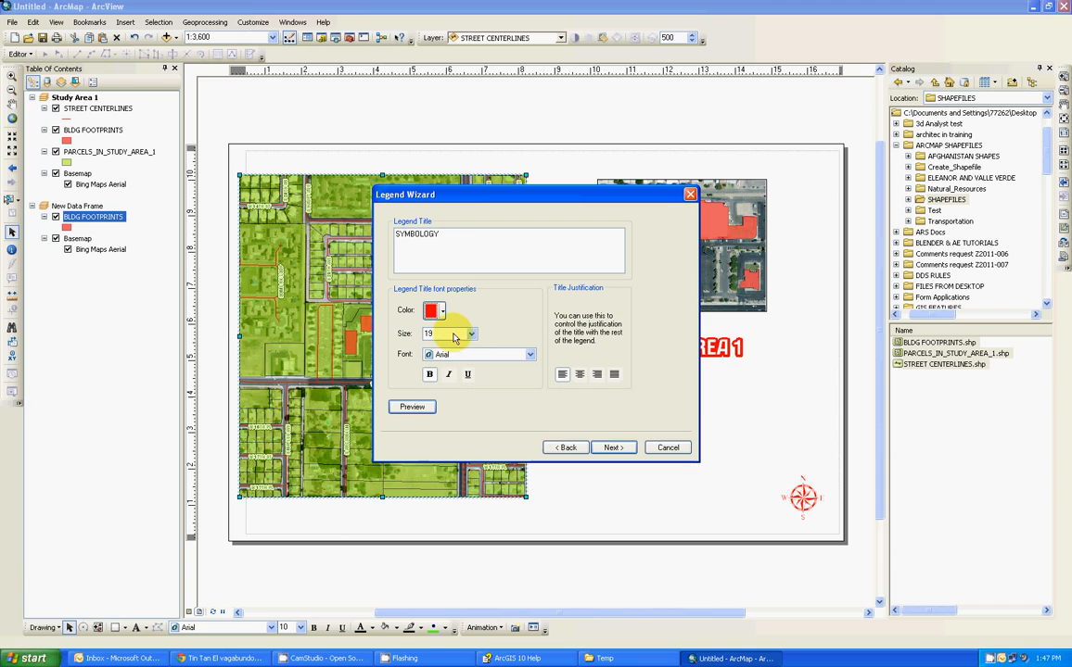
pyautogui.click(408, 410)
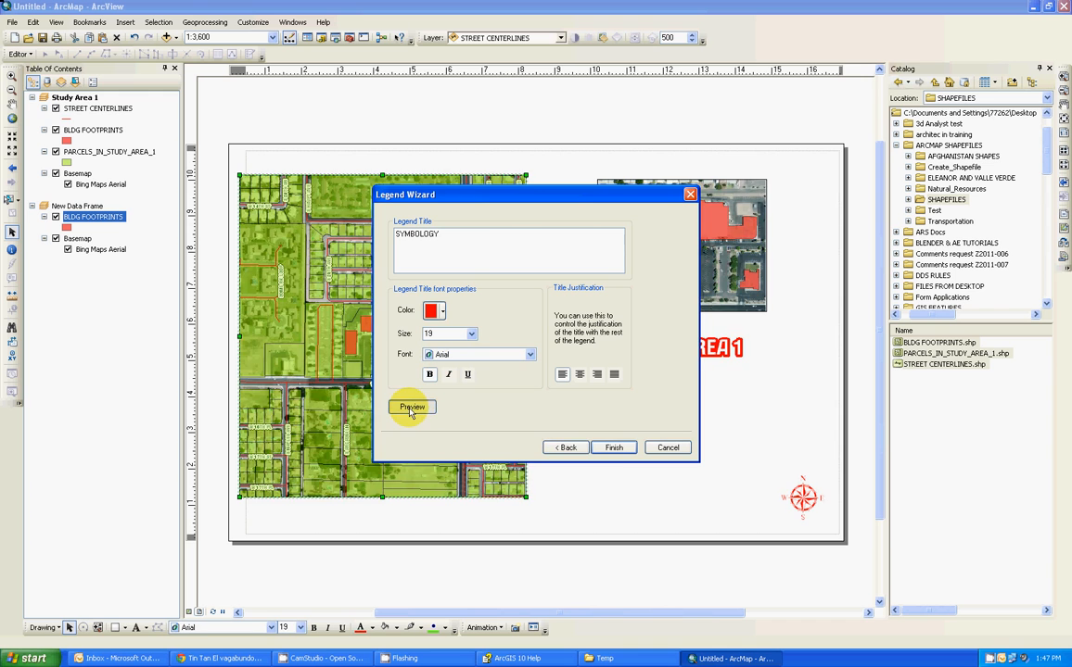
pyautogui.click(411, 411)
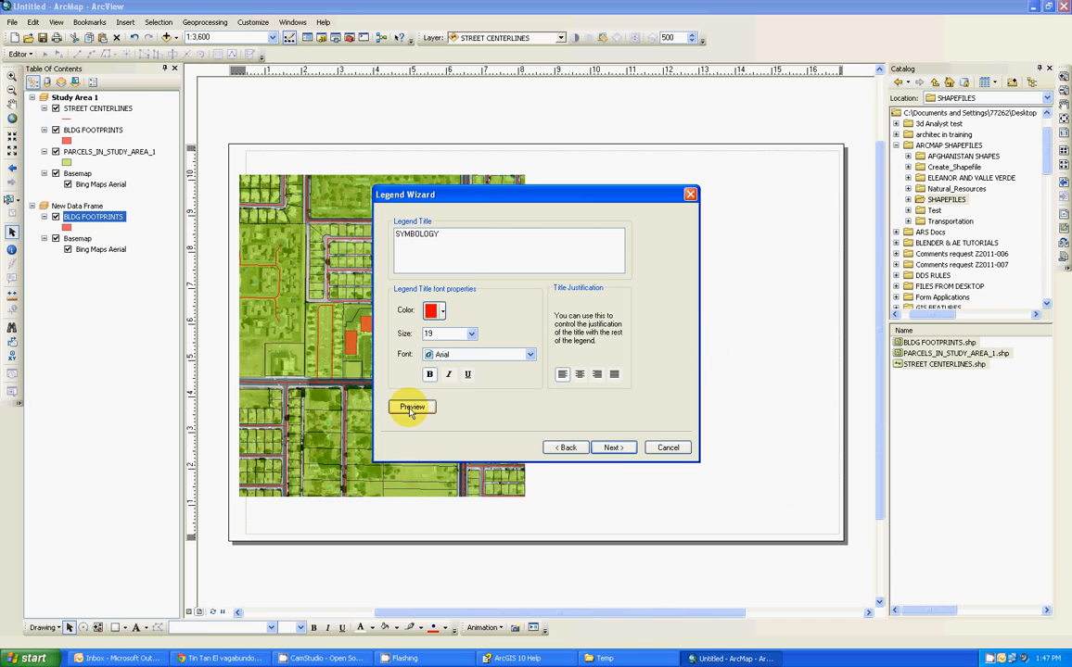
pyautogui.click(614, 449)
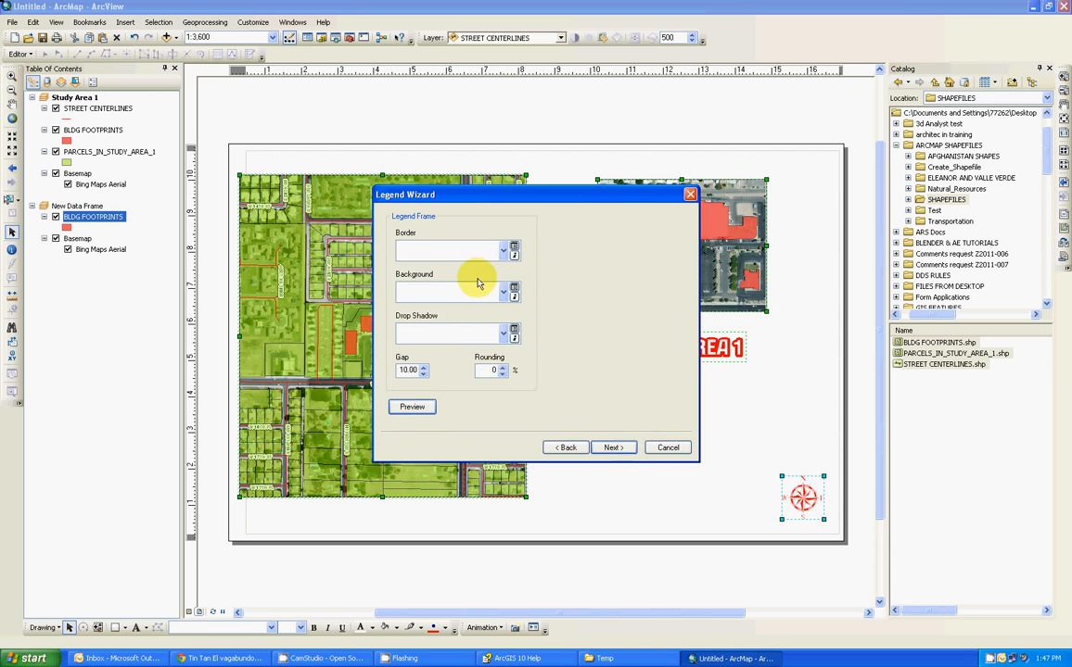
pyautogui.click(503, 254)
pyautogui.click(605, 321)
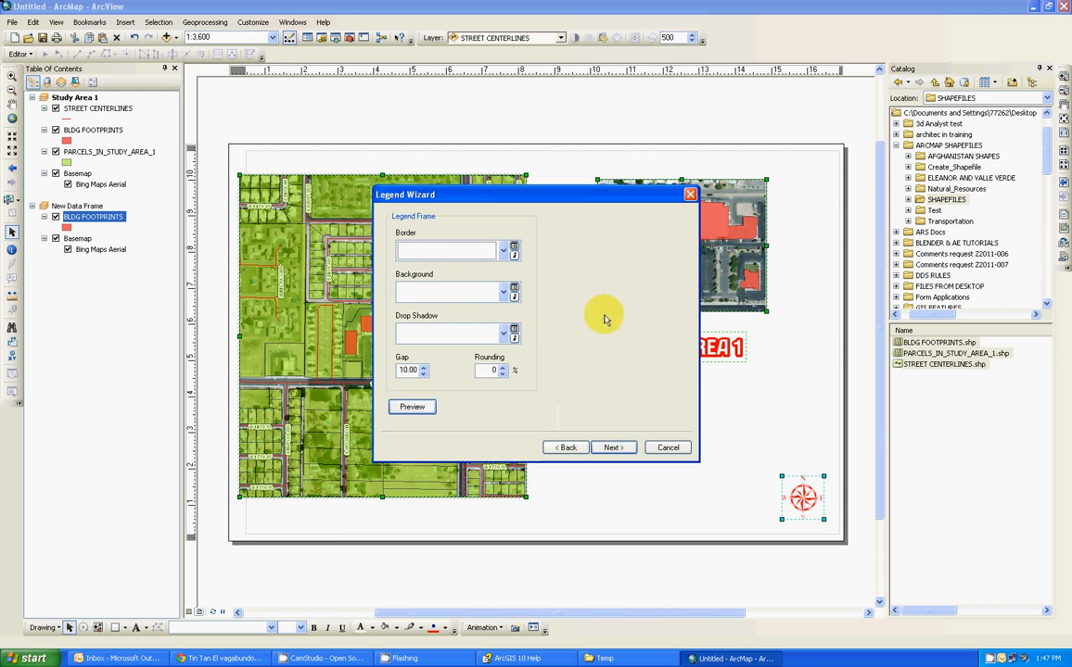
pyautogui.click(504, 295)
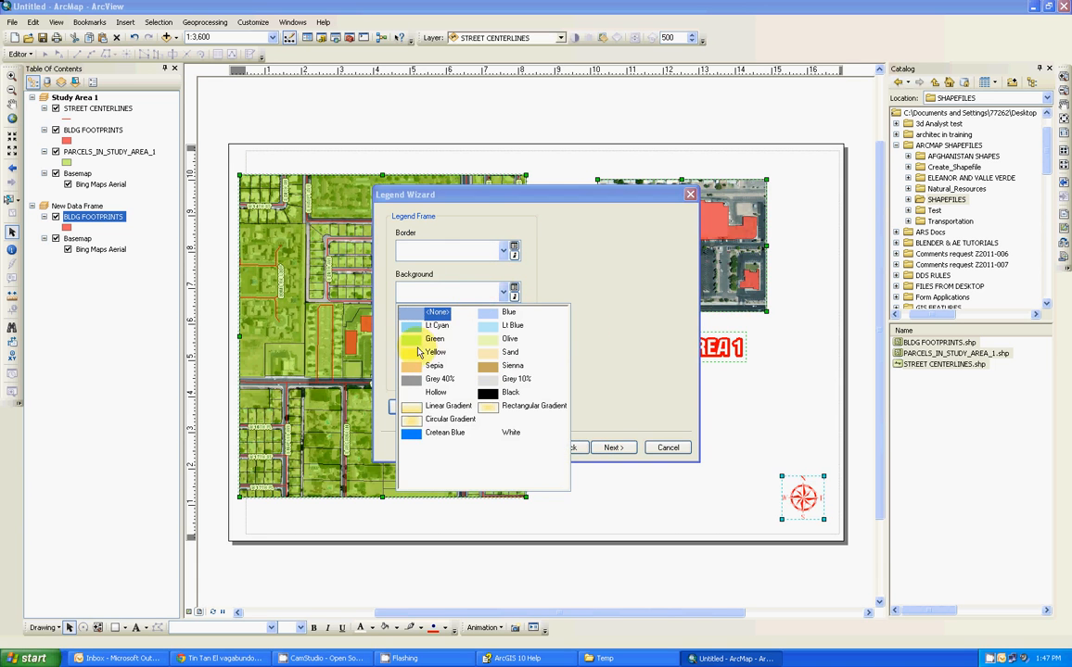
pyautogui.click(615, 332)
pyautogui.click(503, 335)
pyautogui.click(622, 342)
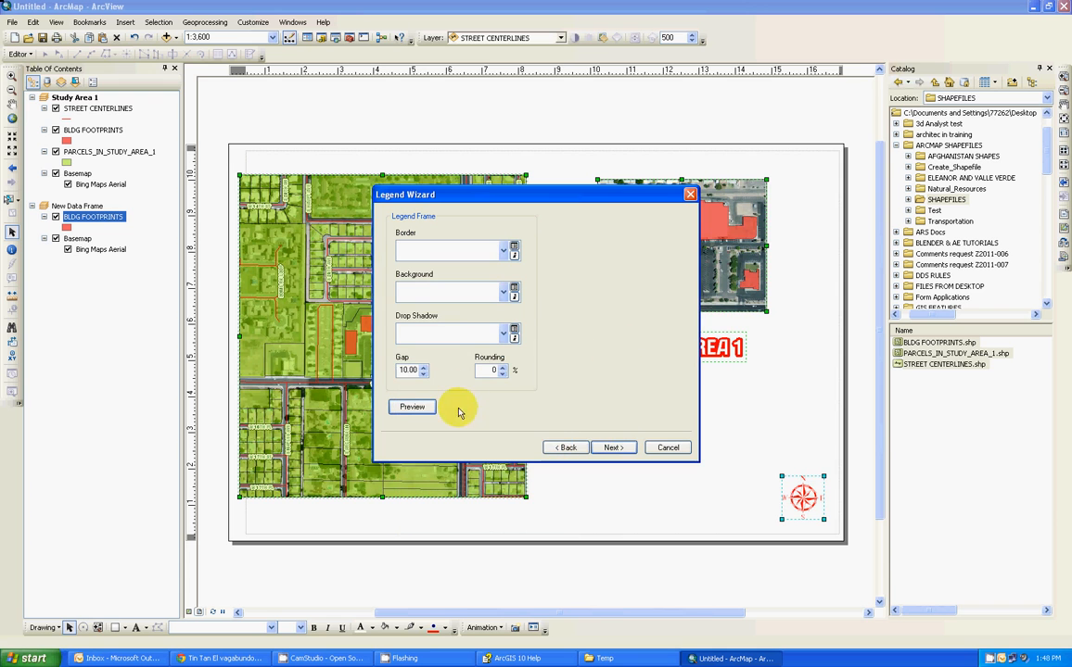
# Finish the legend with no frame and the default patches and spacing, and place it below the STUDY AREA 1 title
pyautogui.click(610, 451)
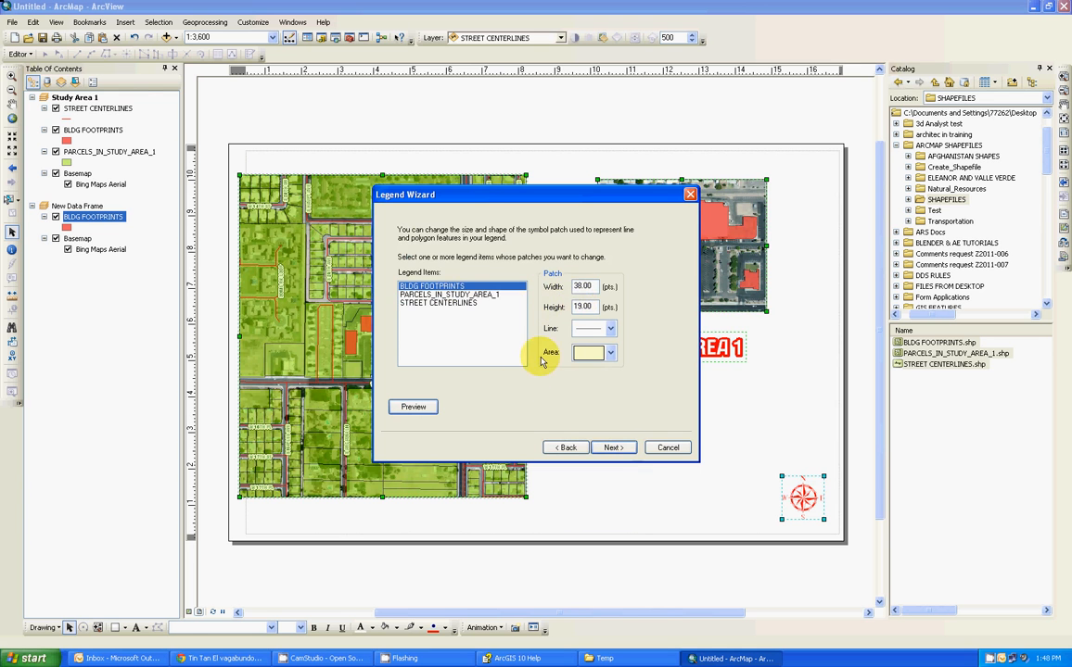
pyautogui.click(614, 448)
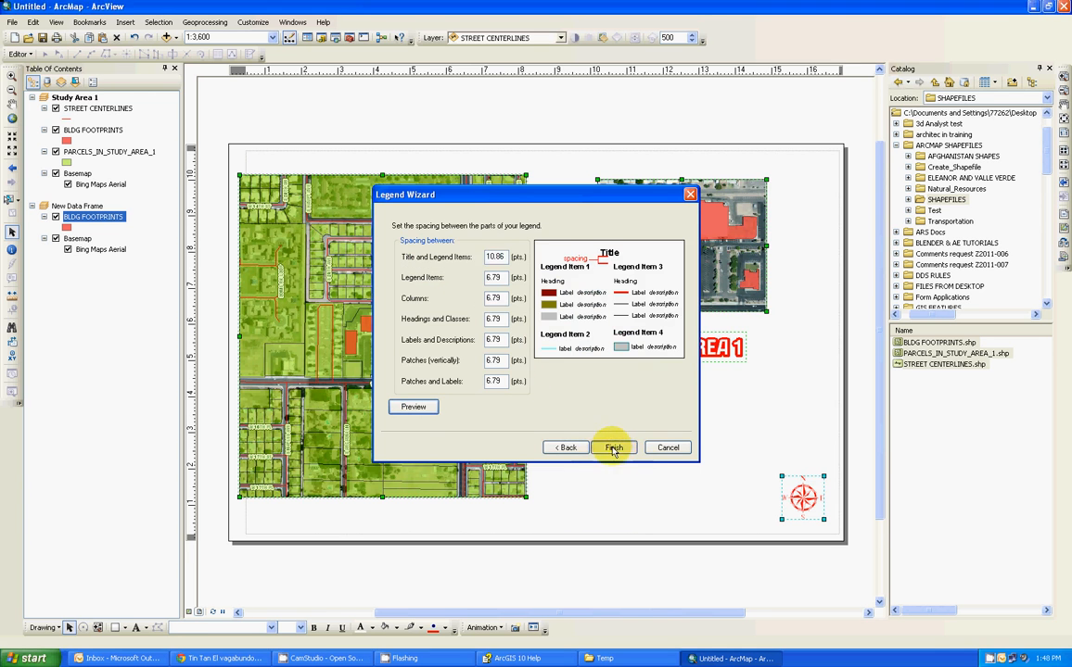
pyautogui.click(614, 447)
pyautogui.moveTo(496, 360); pyautogui.dragTo(578, 449)
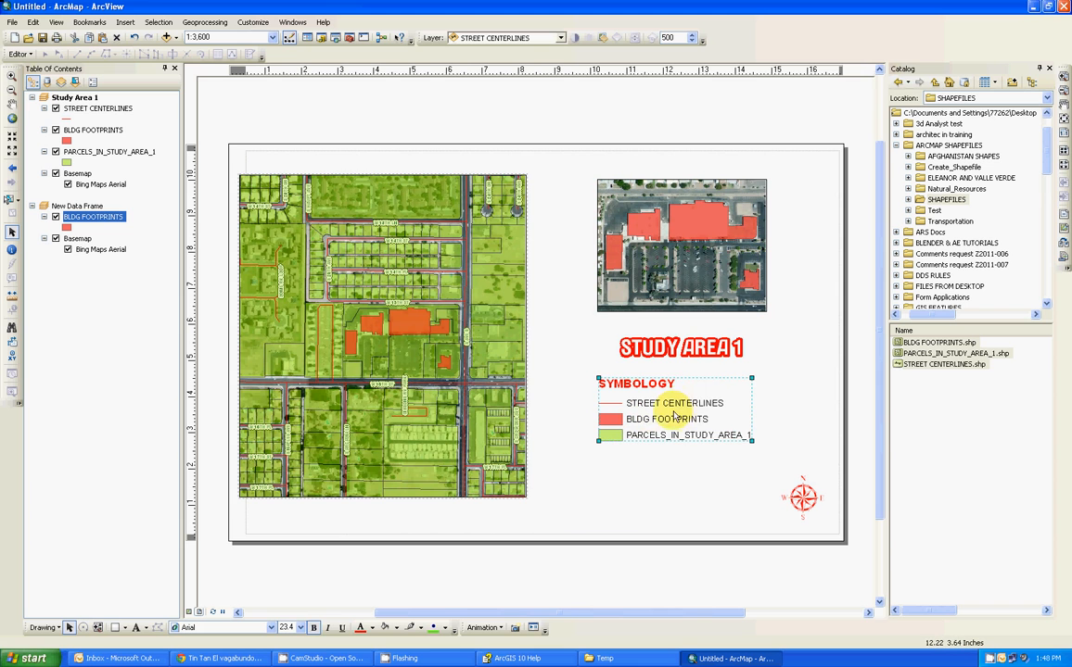
# Convert the SYMBOLOGY legend to graphics and ungroup it into separate elements
pyautogui.click(635, 422)
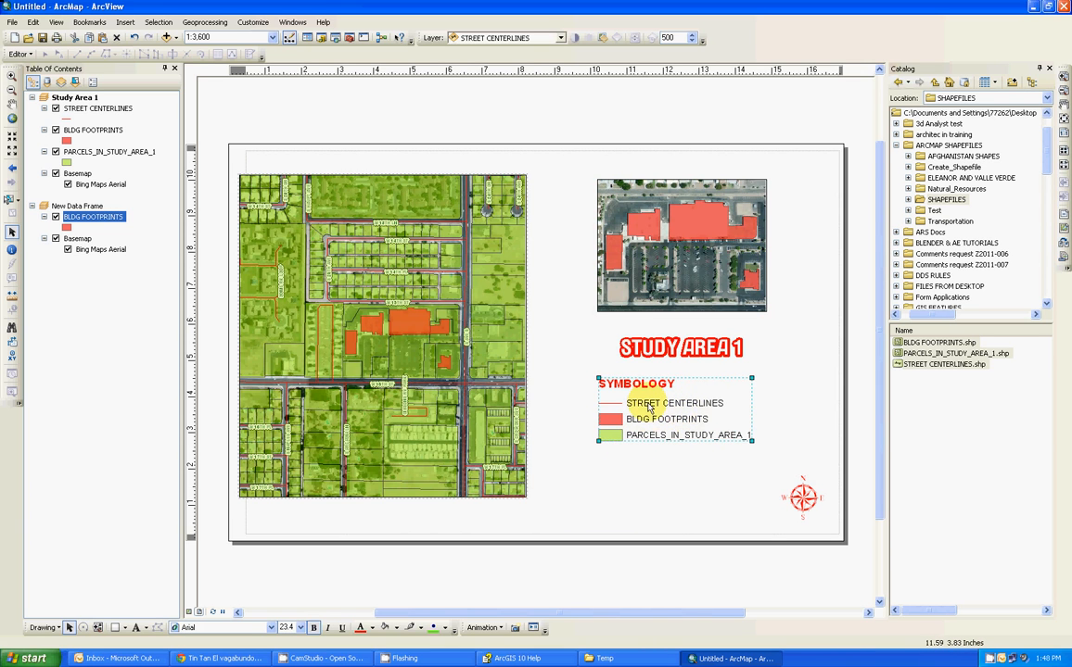
pyautogui.rightClick(649, 408)
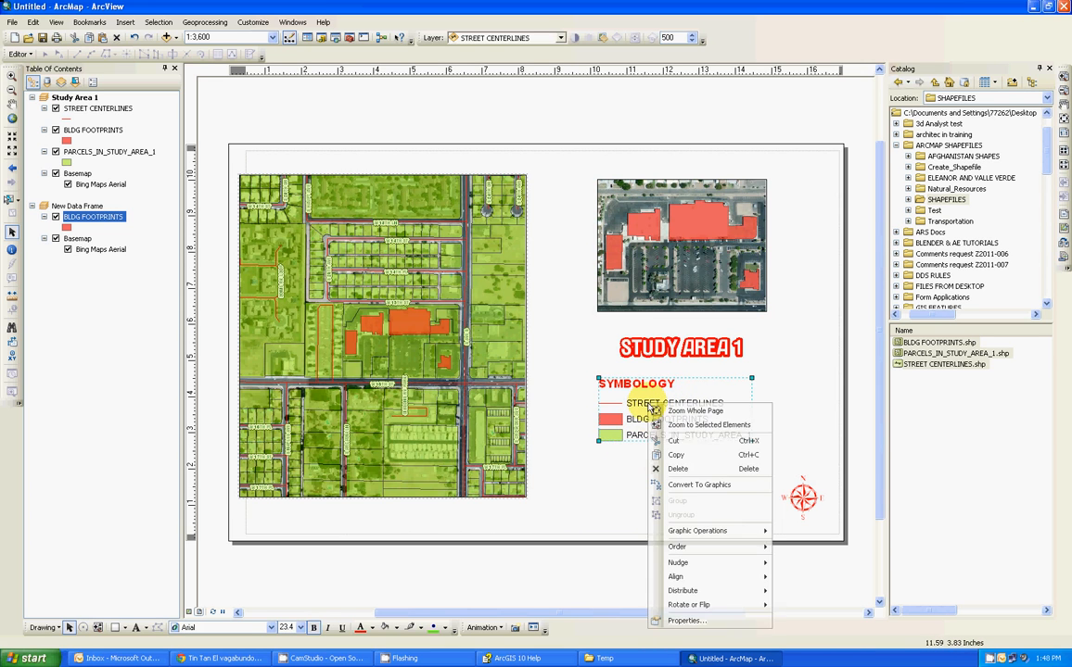
pyautogui.click(686, 486)
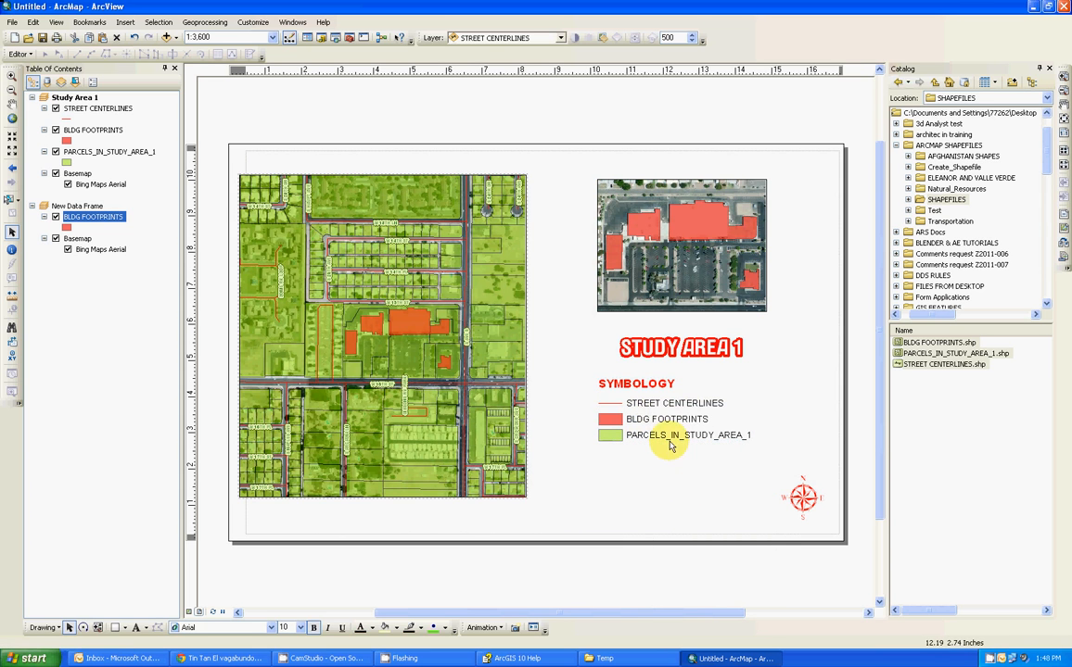
pyautogui.rightClick(628, 413)
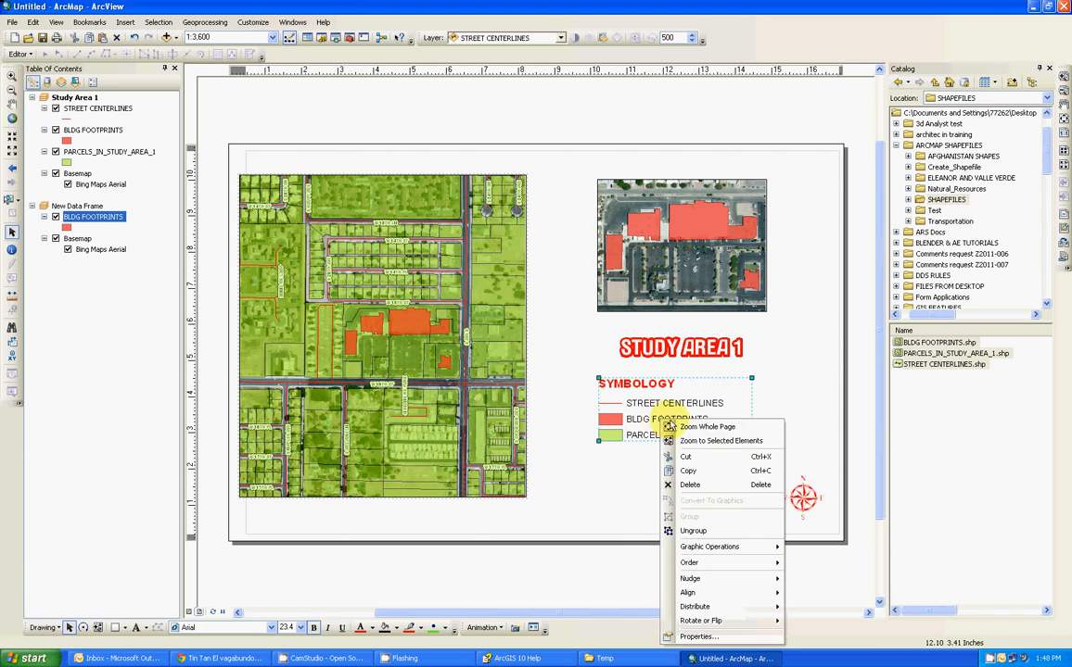
pyautogui.click(691, 528)
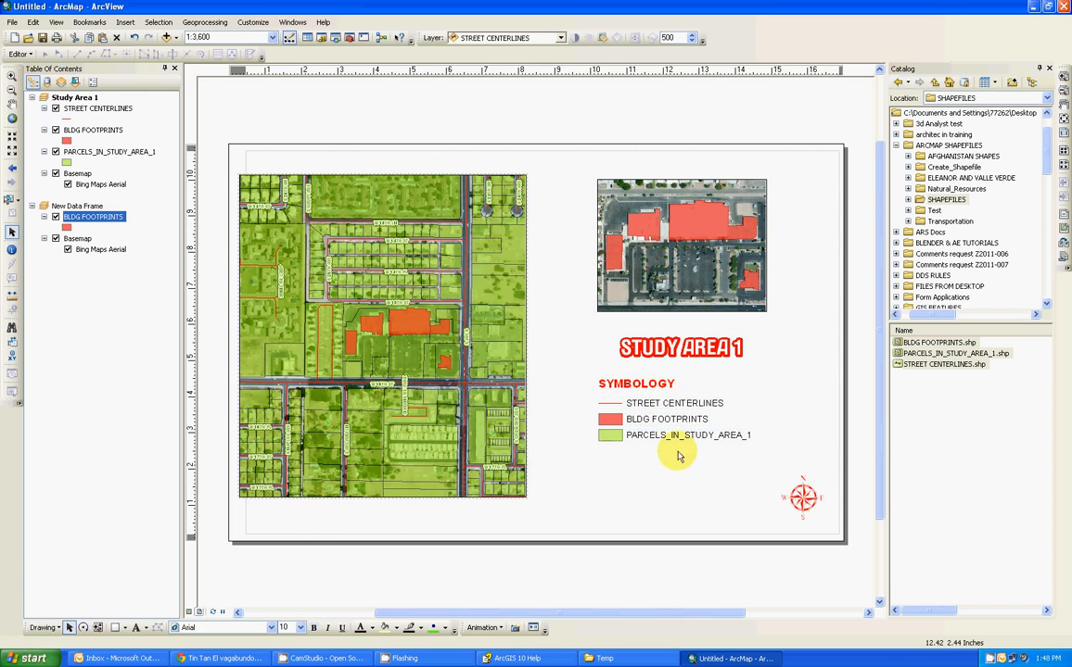
# Inspect the SYMBOLOGY heading's text properties without changing them, and select the separate legend entries one by one
pyautogui.doubleClick(640, 384)
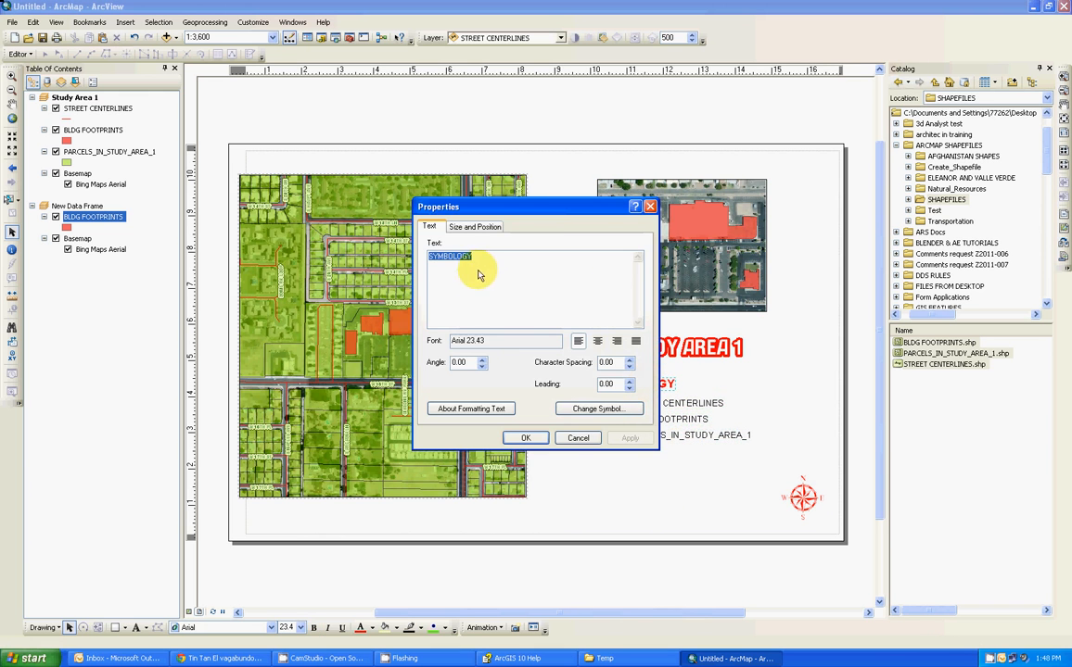
pyautogui.click(578, 437)
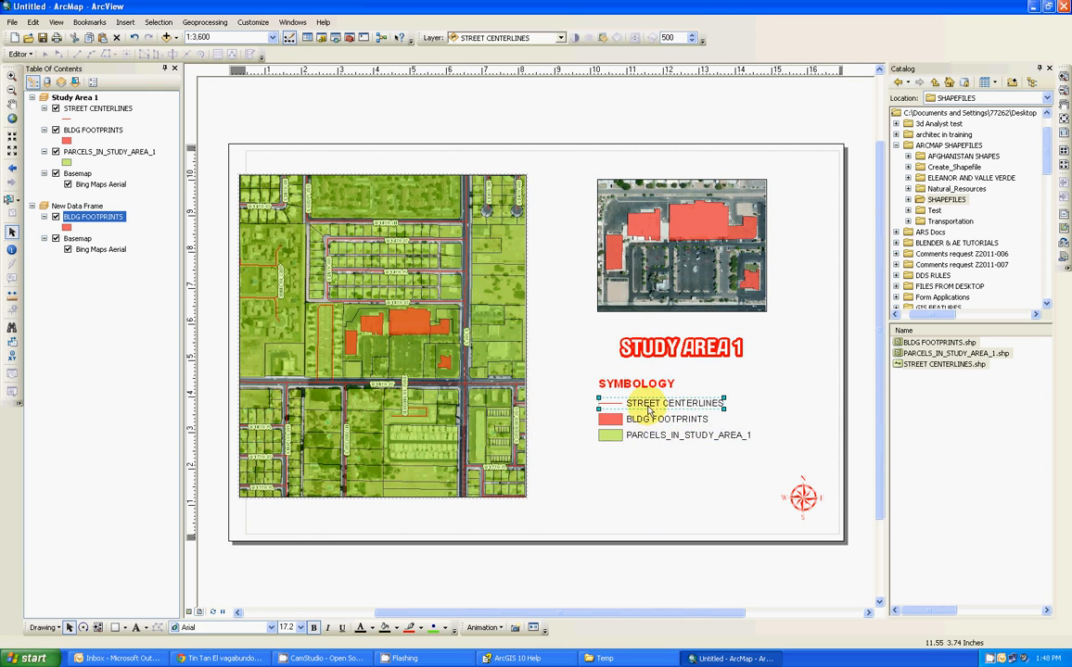
pyautogui.click(654, 422)
pyautogui.click(654, 436)
# Ungroup the STREET CENTERLINES legend entry into its line symbol and its label
pyautogui.rightClick(651, 407)
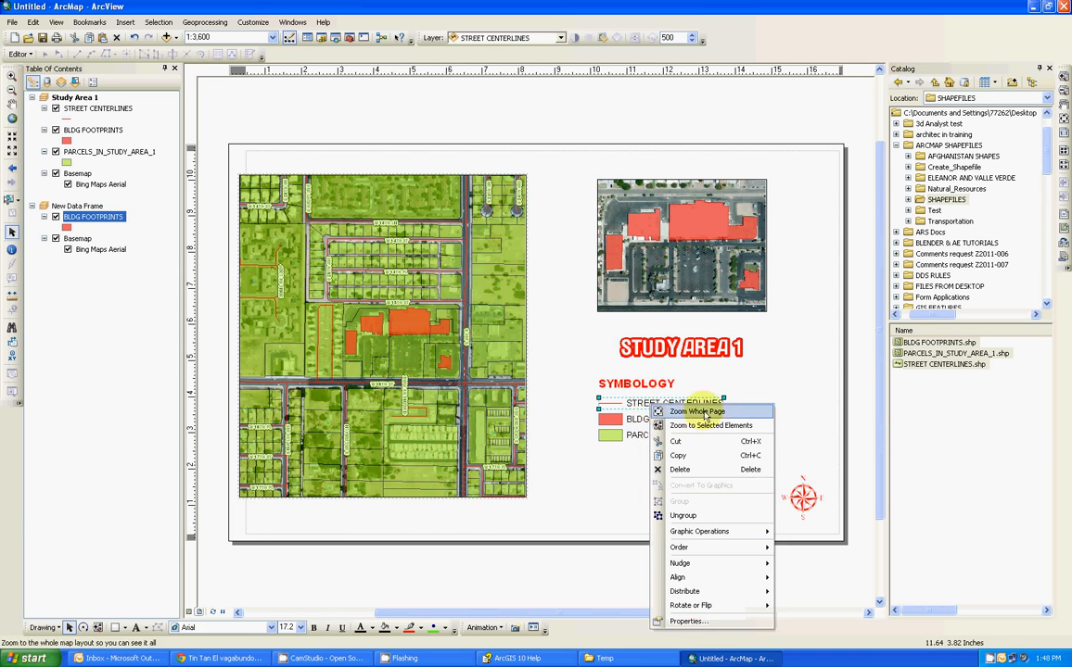
pyautogui.click(696, 516)
pyautogui.click(636, 510)
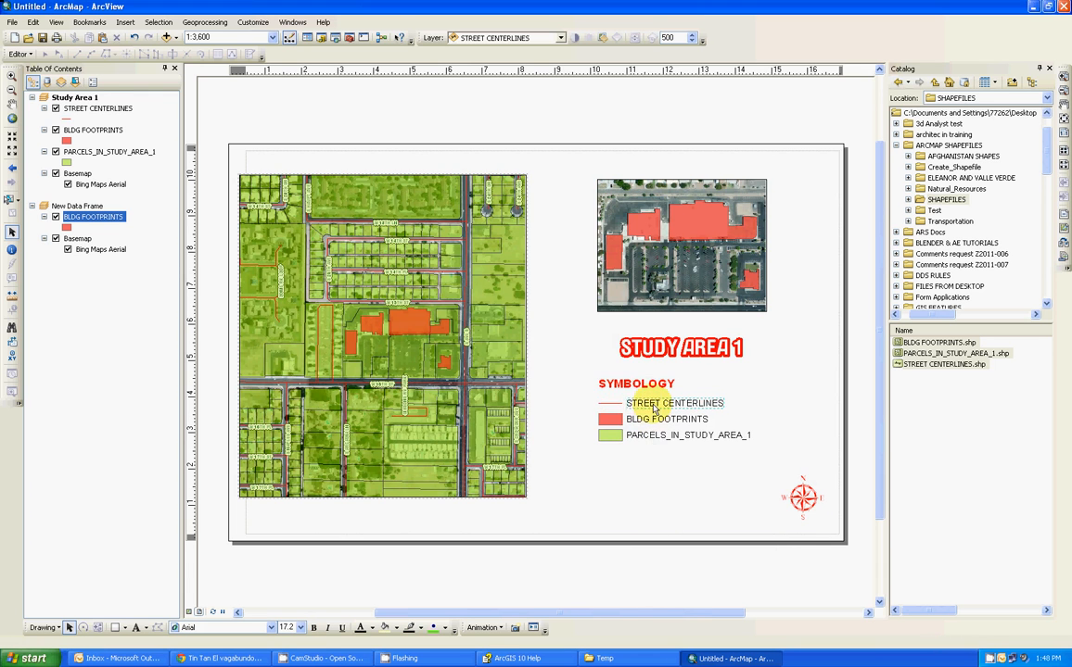
# Inspect the properties of the STREET CENTERLINES label and of its line symbol without changing either
pyautogui.doubleClick(653, 408)
pyautogui.click(594, 438)
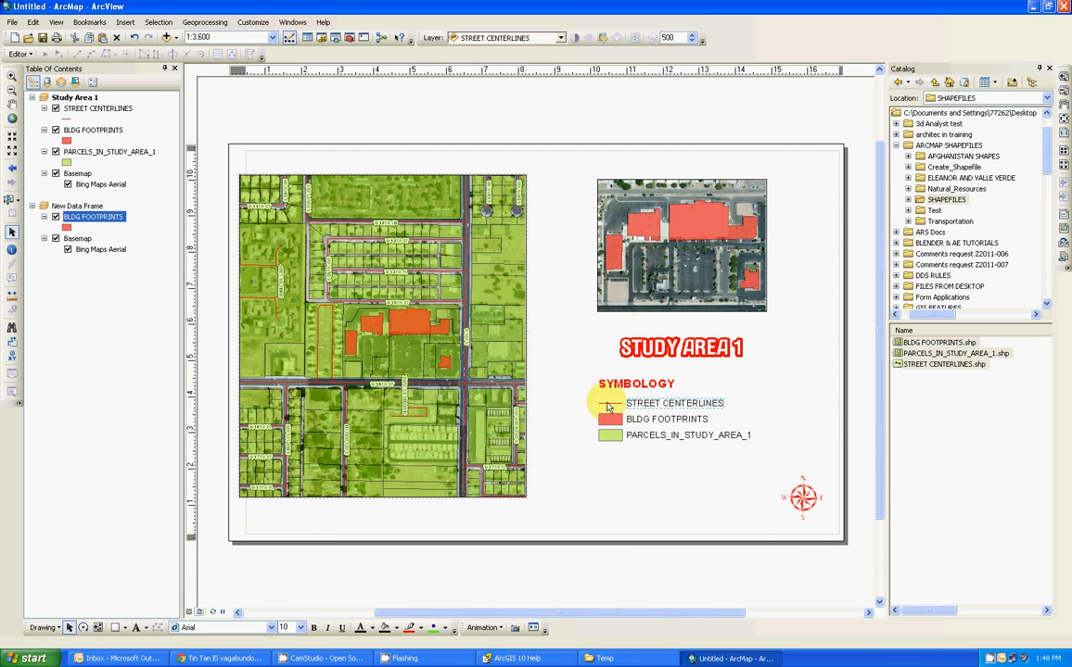
pyautogui.doubleClick(607, 407)
pyautogui.click(586, 383)
pyautogui.click(566, 466)
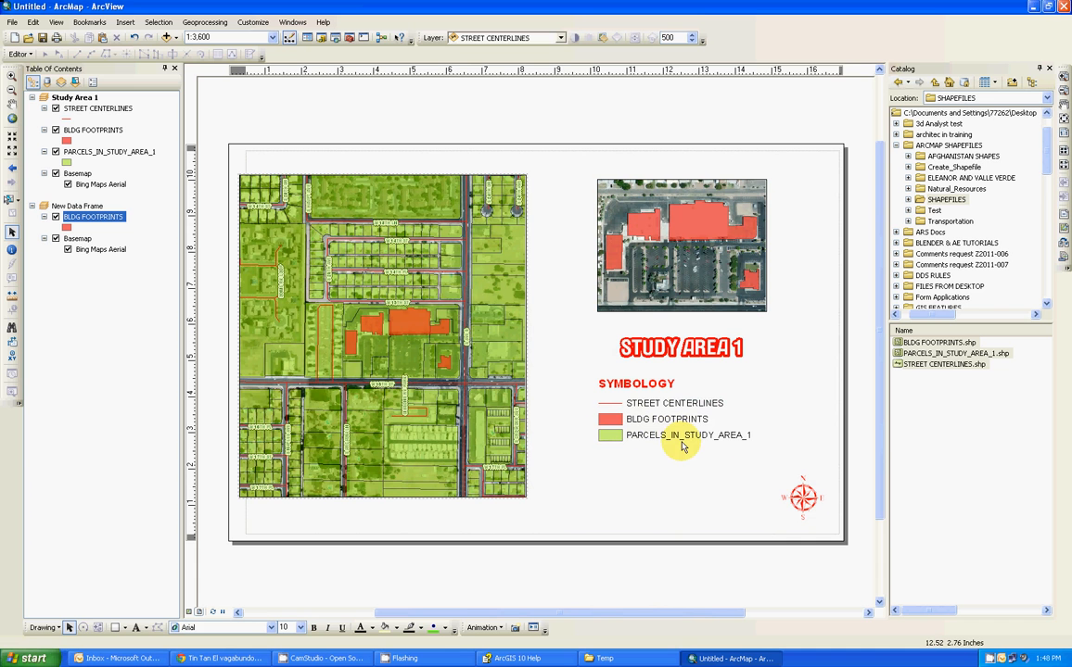
# Move the Study Area 1 data frame slightly right and up so it sits inside the page margin, and deselect it
pyautogui.click(389, 302)
pyautogui.moveTo(386, 298); pyautogui.dragTo(386, 298)
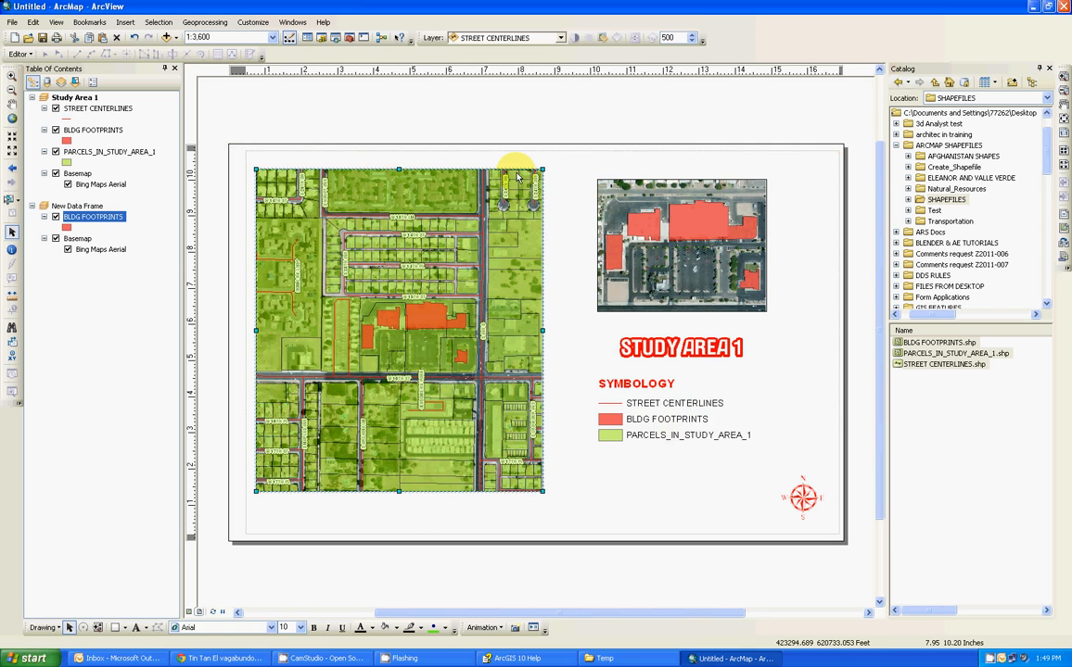
pyautogui.click(476, 115)
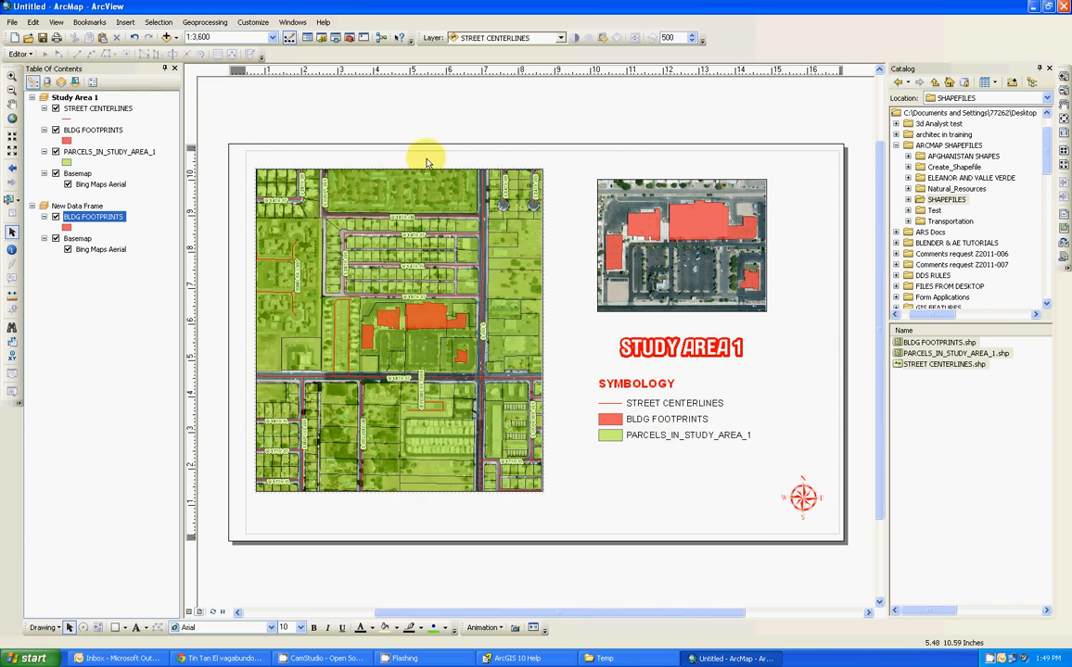
# Open the map export settings and examine the available file types and the resolution for a PDF export
pyautogui.click(12, 22)
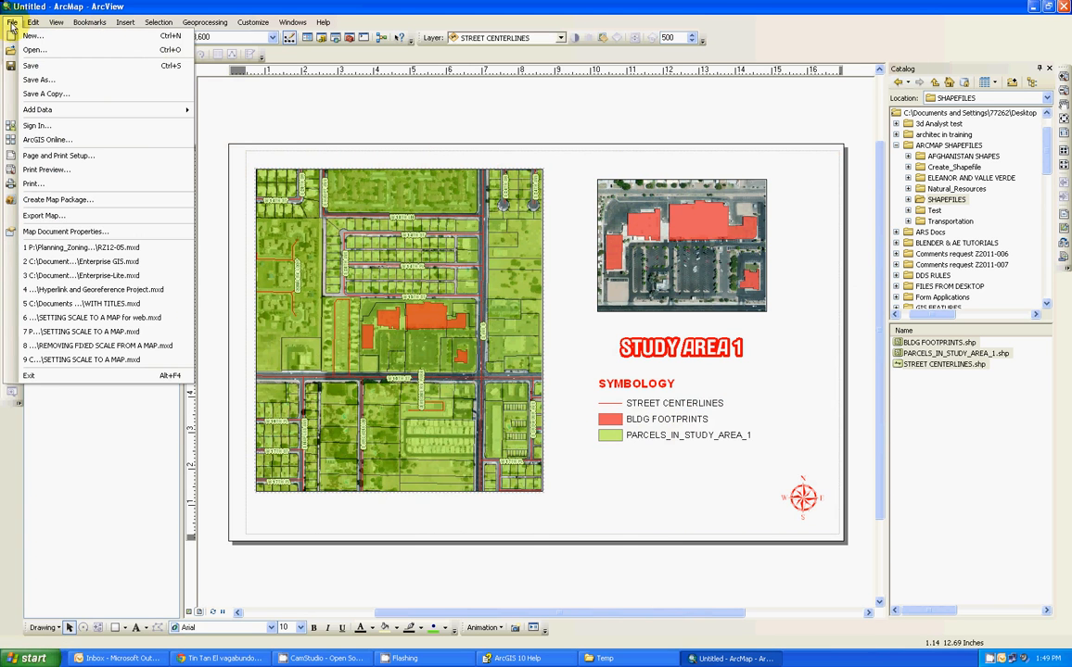
pyautogui.click(47, 216)
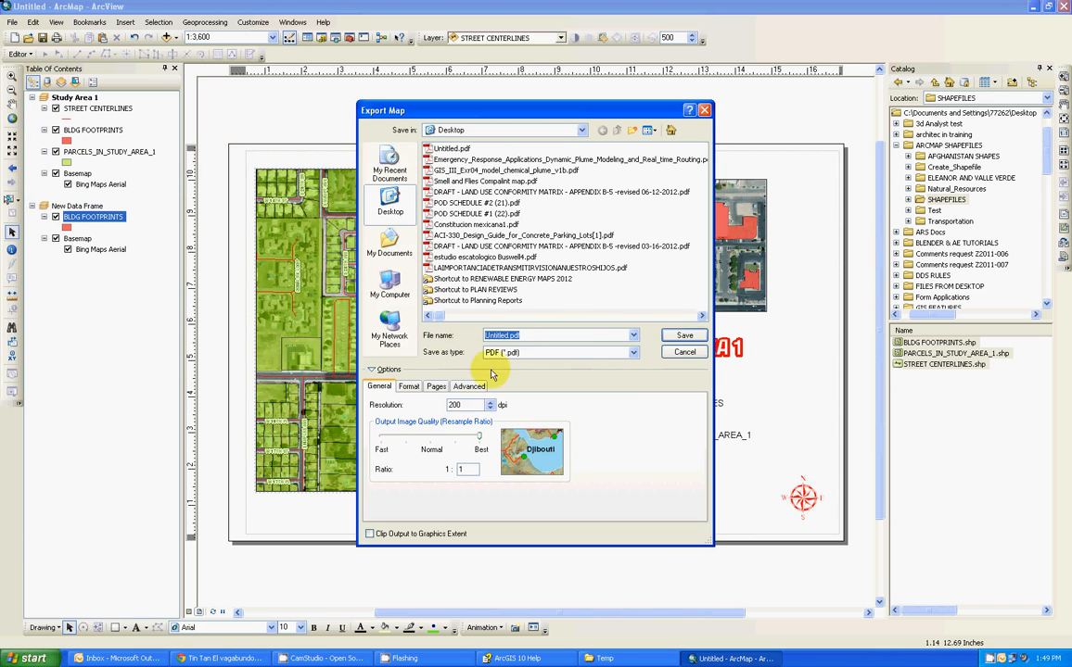
pyautogui.click(516, 354)
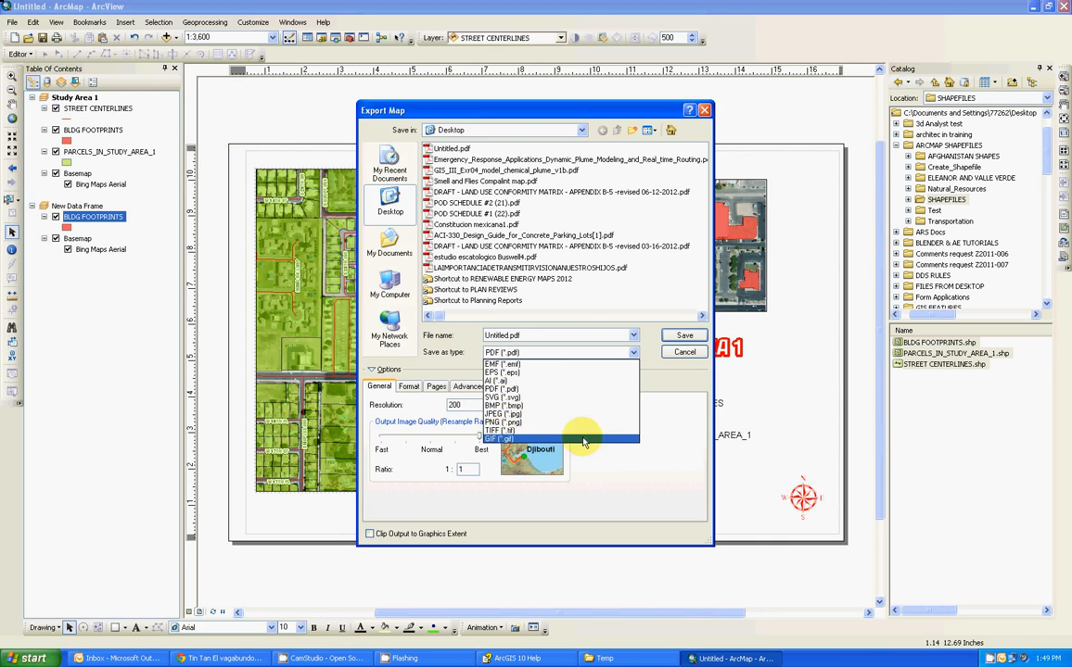
pyautogui.click(635, 465)
pyautogui.click(489, 401)
pyautogui.click(489, 401)
pyautogui.click(490, 401)
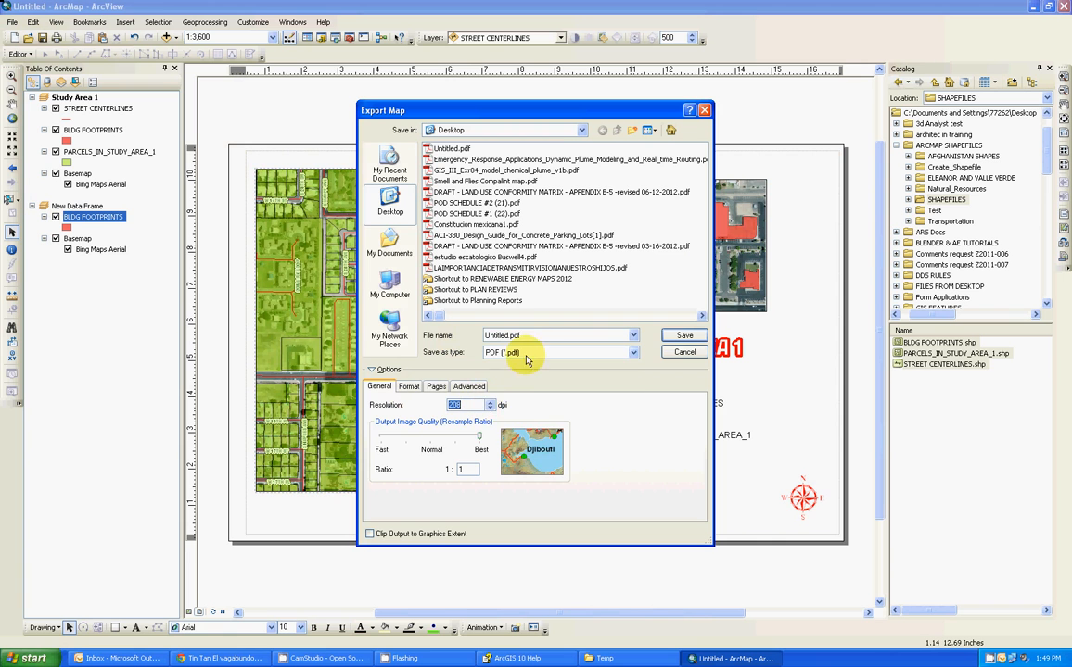
# Set the map export to PNG format with a resolution of 150 dpi and cancel the export
pyautogui.click(525, 353)
pyautogui.click(510, 422)
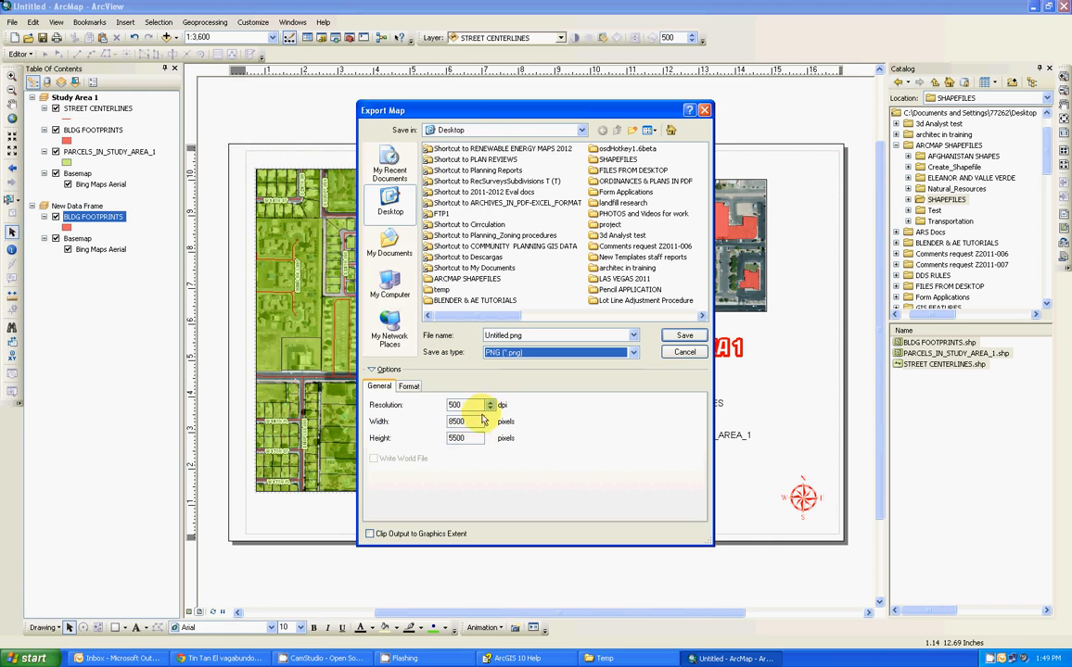
pyautogui.moveTo(481, 406); pyautogui.dragTo(429, 403)
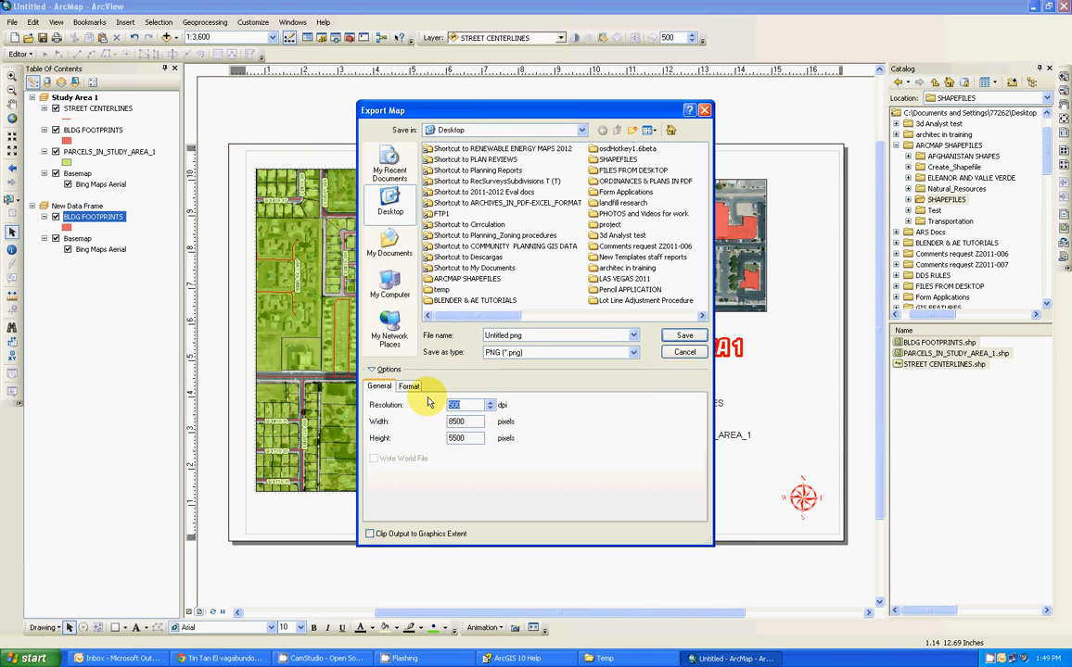
pyautogui.write('150')
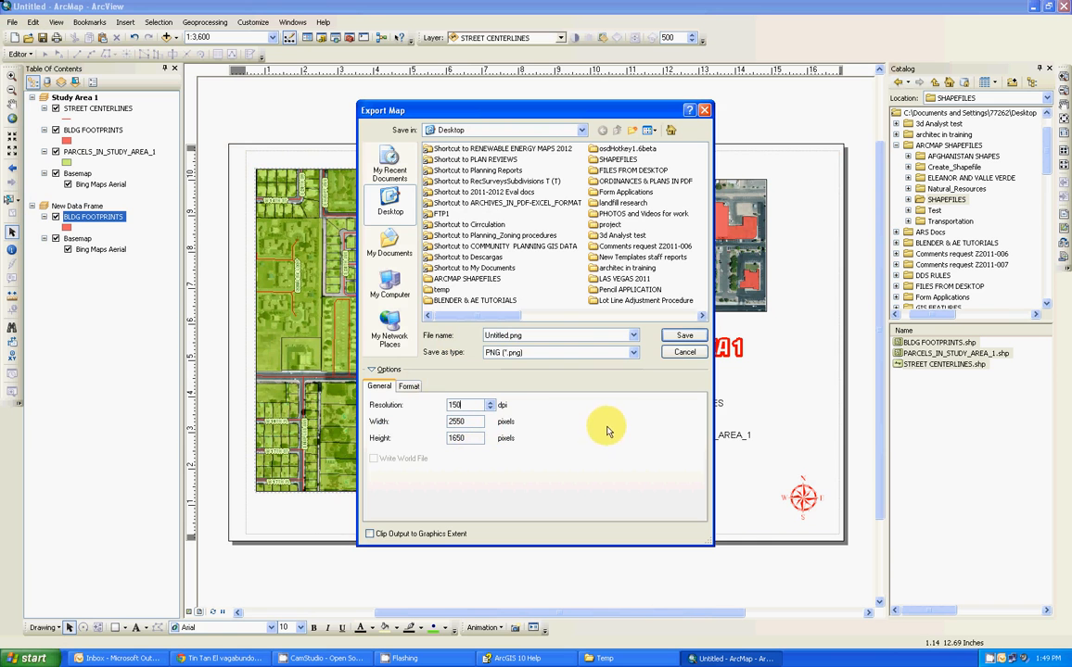
pyautogui.click(680, 352)
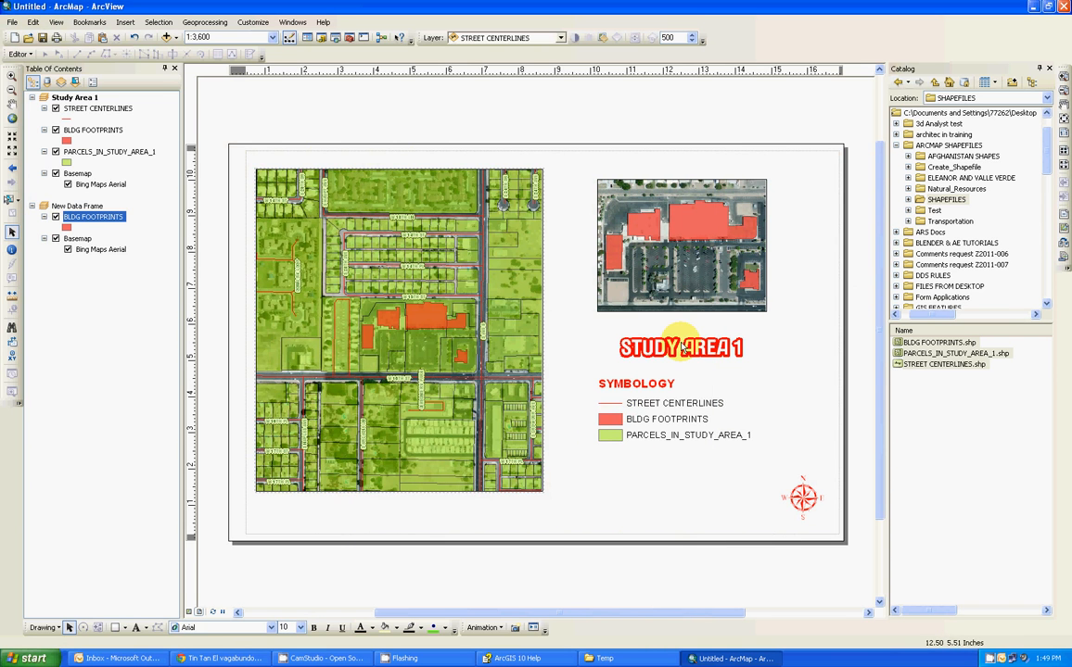